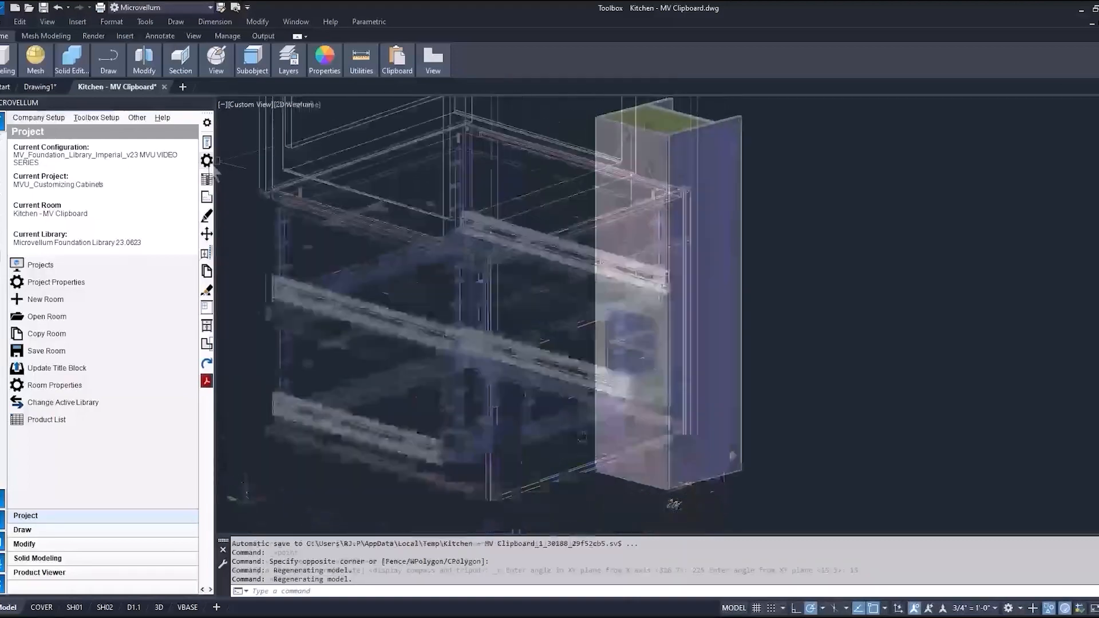
Step: Open the tall wall oven's part properties and show the machining tokens of the Base Back in the second Carcase
left_click(665, 266)
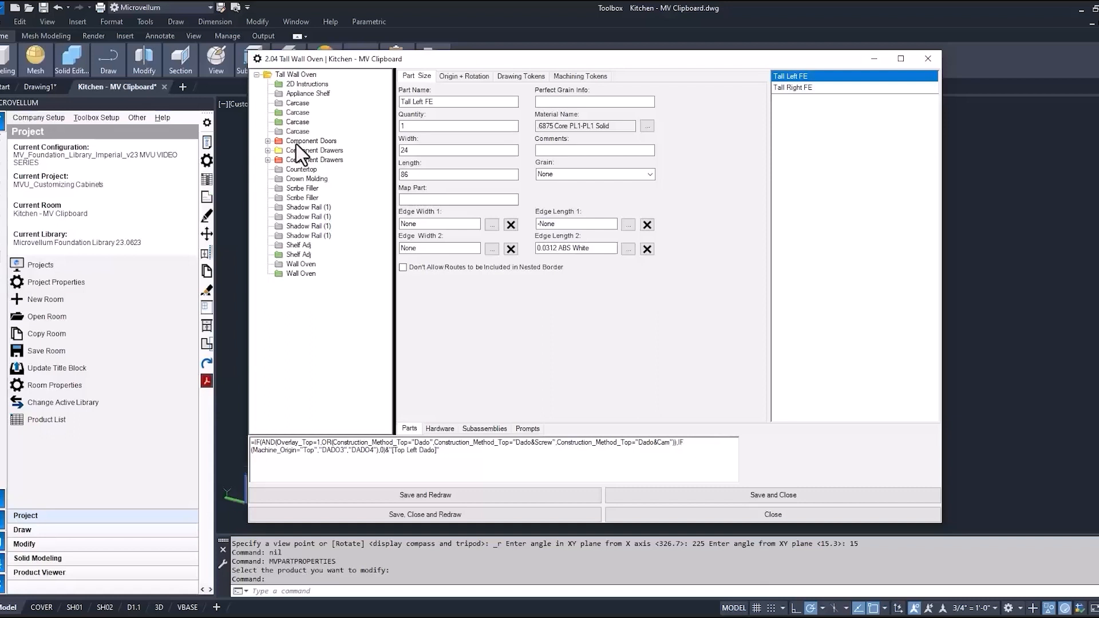
left_click(296, 114)
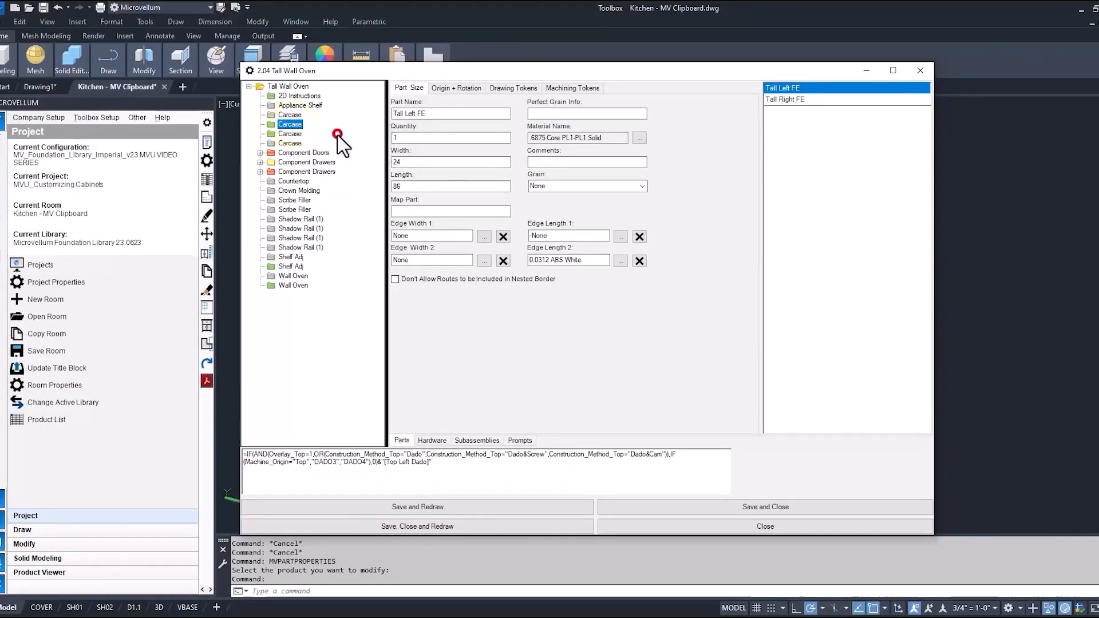
left_click(783, 167)
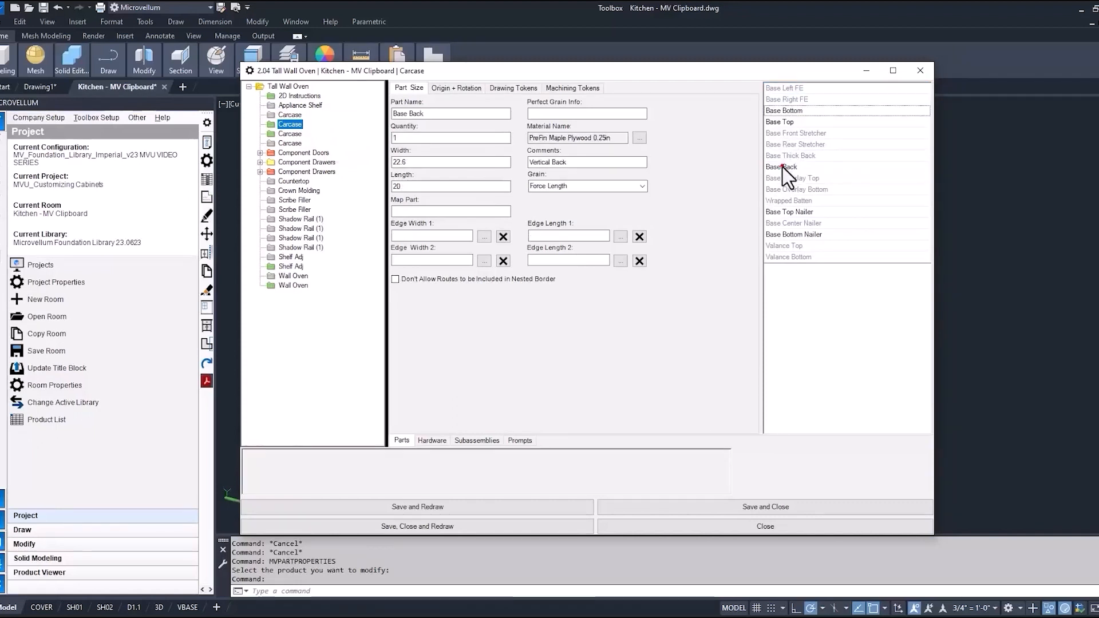
left_click(578, 89)
left_click(456, 123)
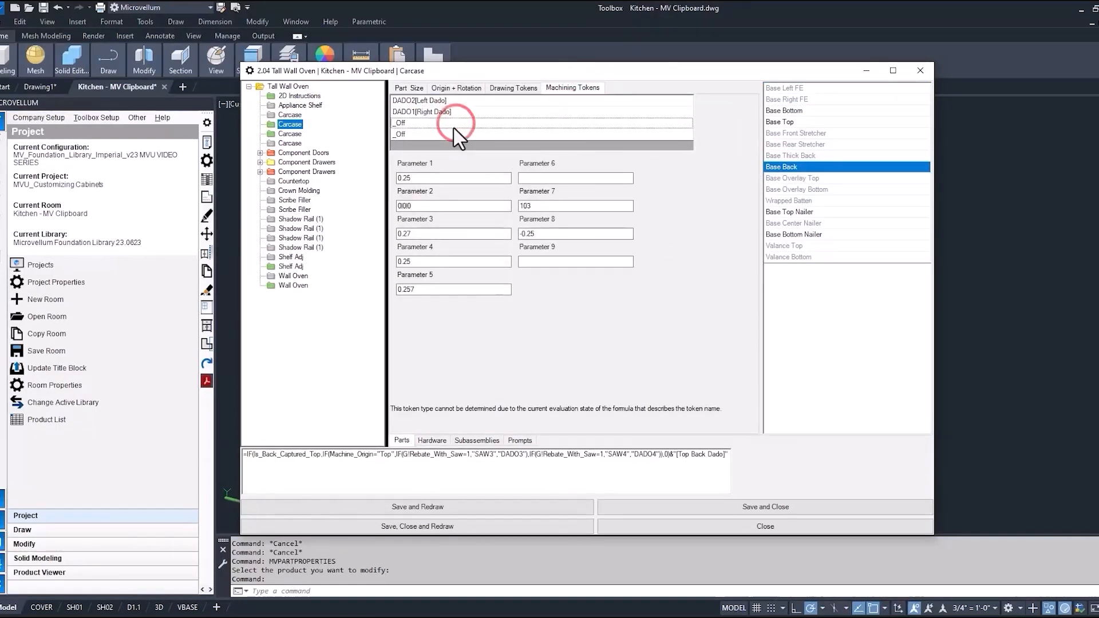
Step: Add a 4 Sided Cut Out machining token on face 5 to the Base Back
right_click(455, 132)
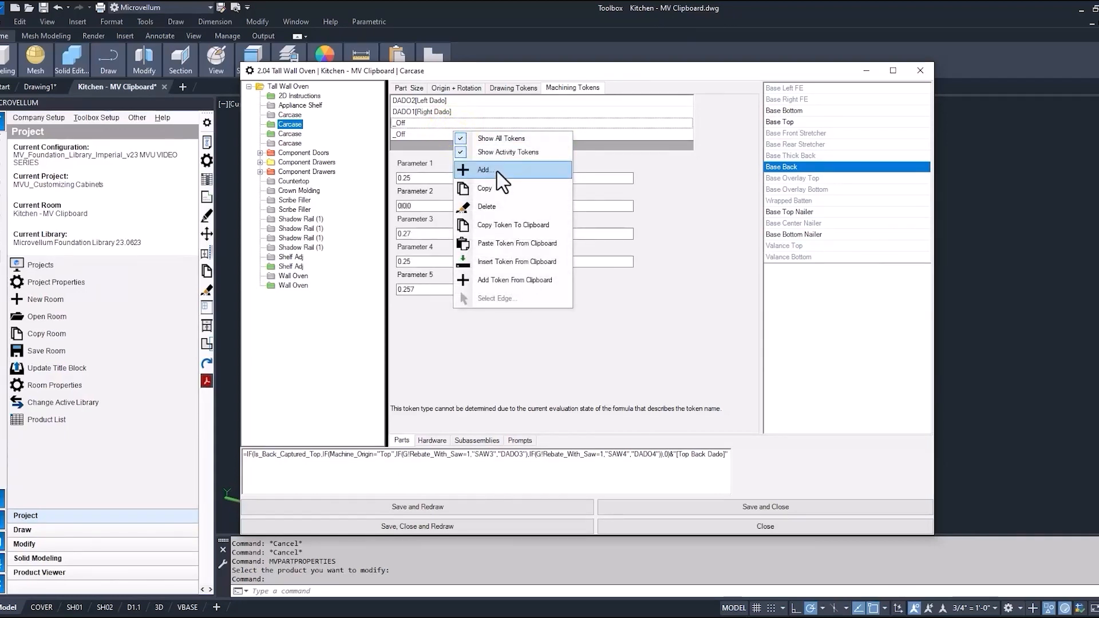
left_click(497, 171)
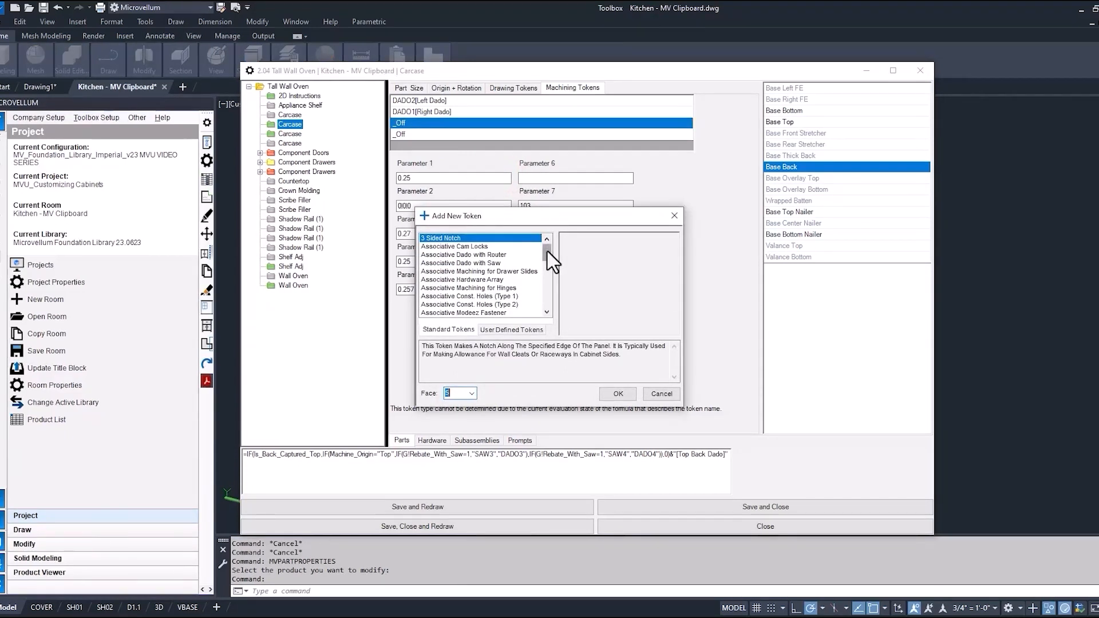
left_click_drag(548, 254, 548, 298)
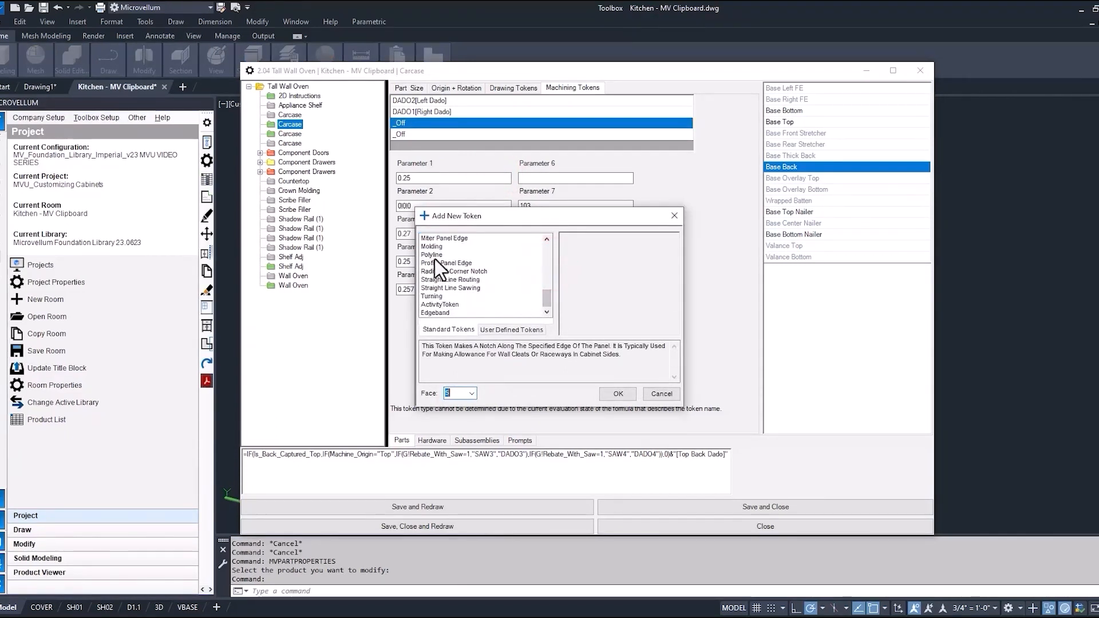
scroll(451, 286, "up", 1)
left_click(444, 238)
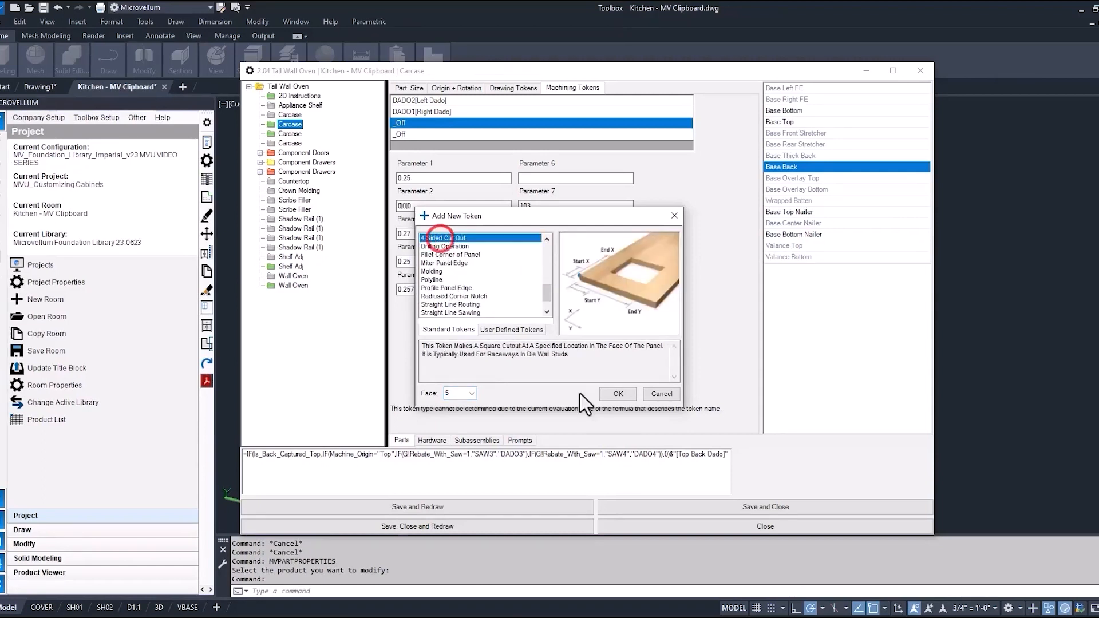
left_click(618, 395)
Step: Set the cutout token's first-corner Y dimension to 2 and its route depth to 0.25
left_click(437, 178)
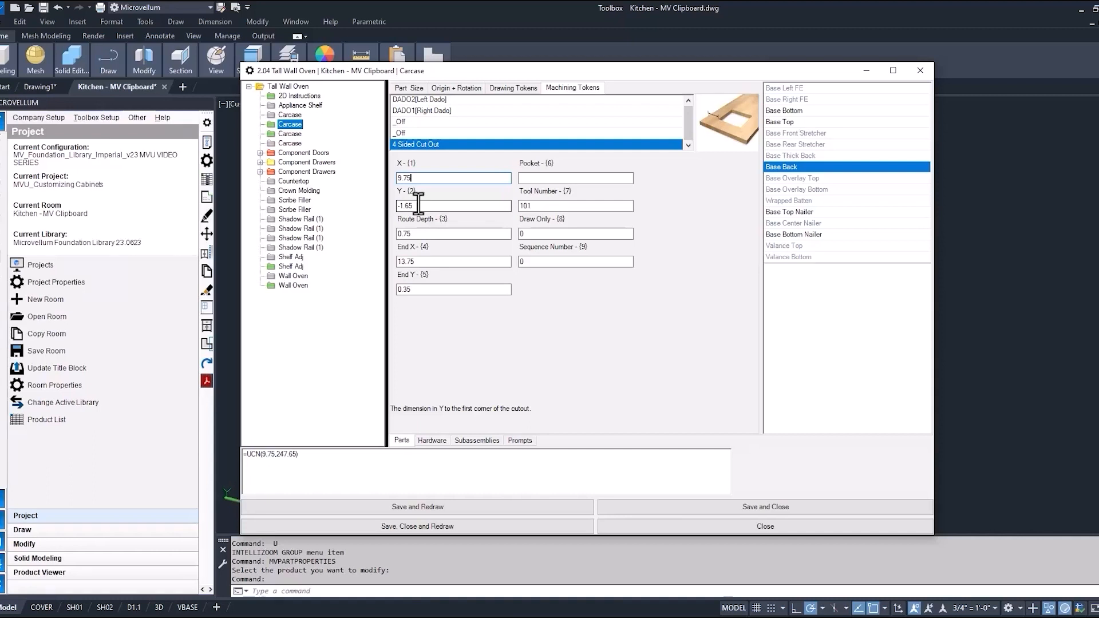
left_click(418, 205)
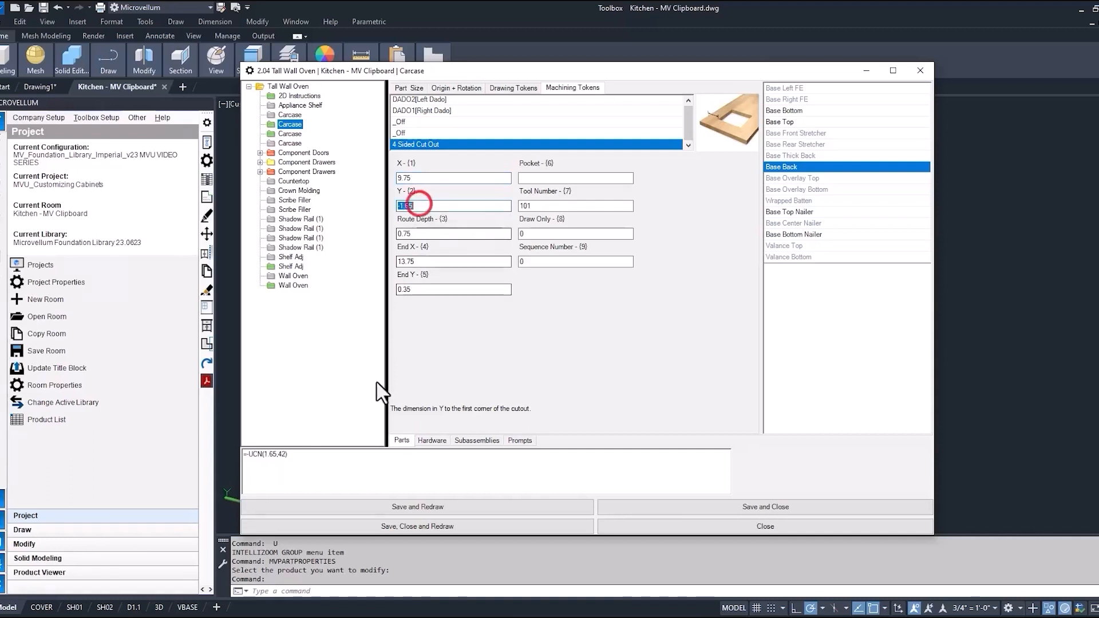
left_click(309, 460)
type("2")
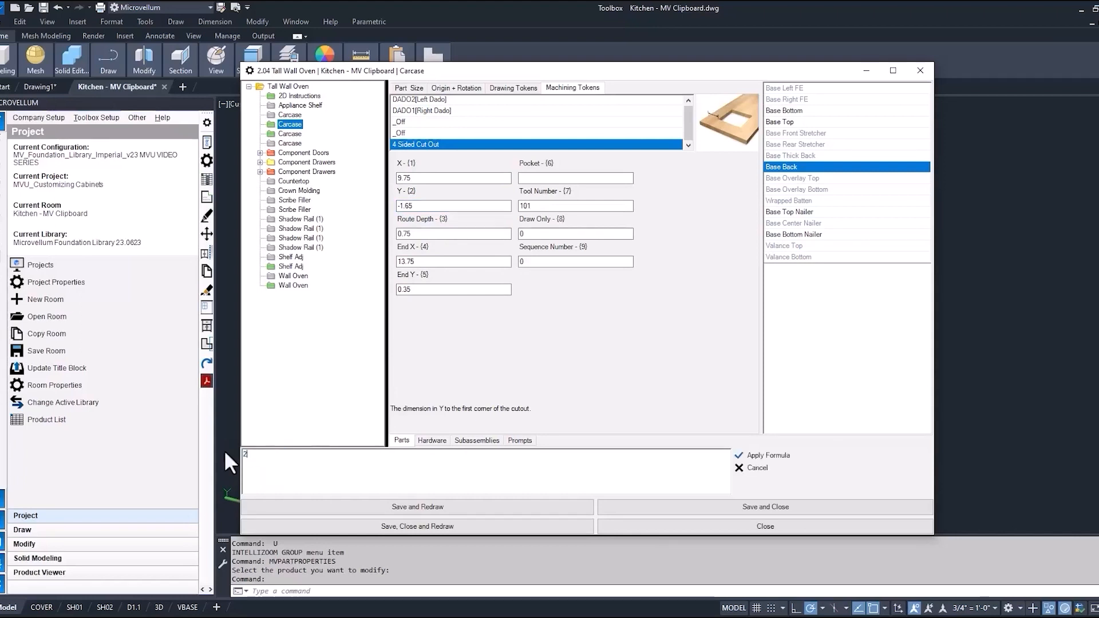
left_click(760, 455)
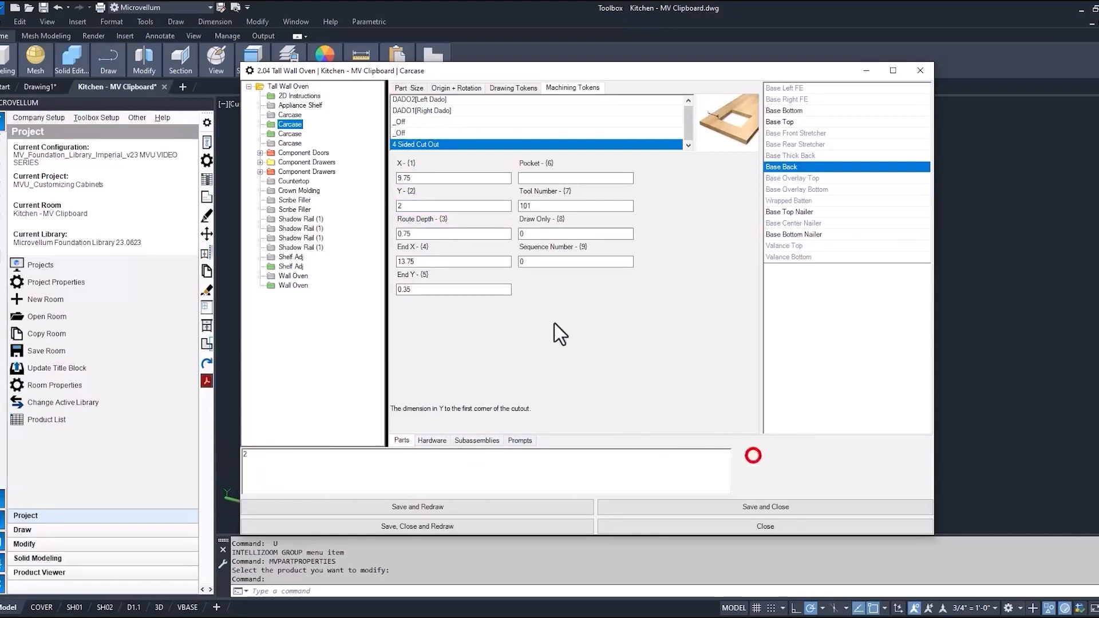
left_click(422, 234)
left_click_drag(320, 467, 198, 460)
type(".25")
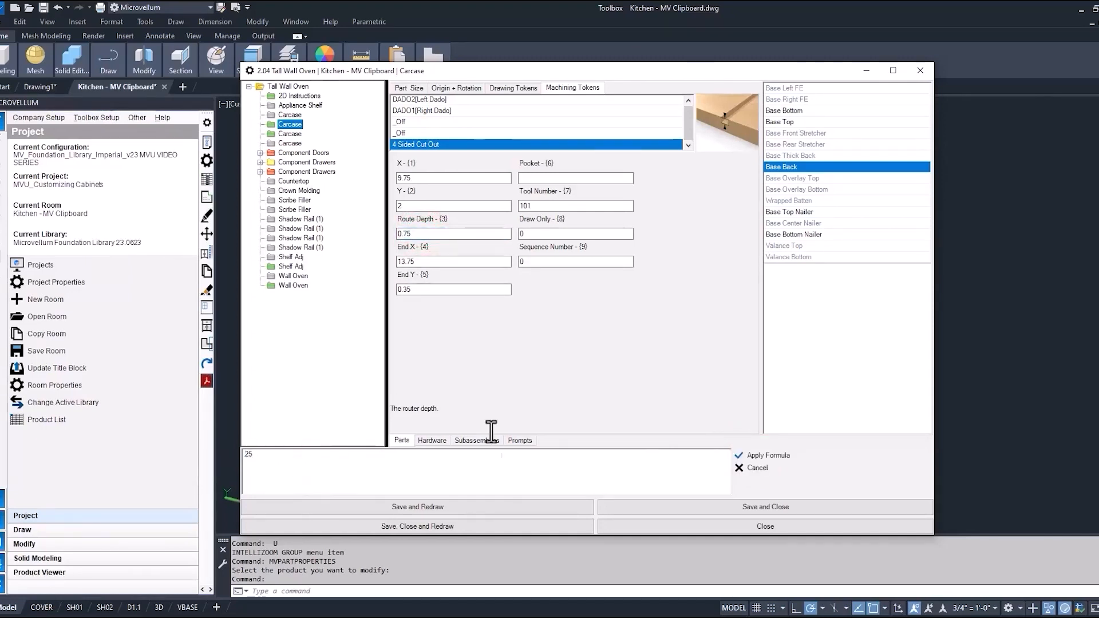
left_click(752, 456)
Step: Set the cutout token's End Y dimension to 6, leaving End X at 13.75
left_click(426, 262)
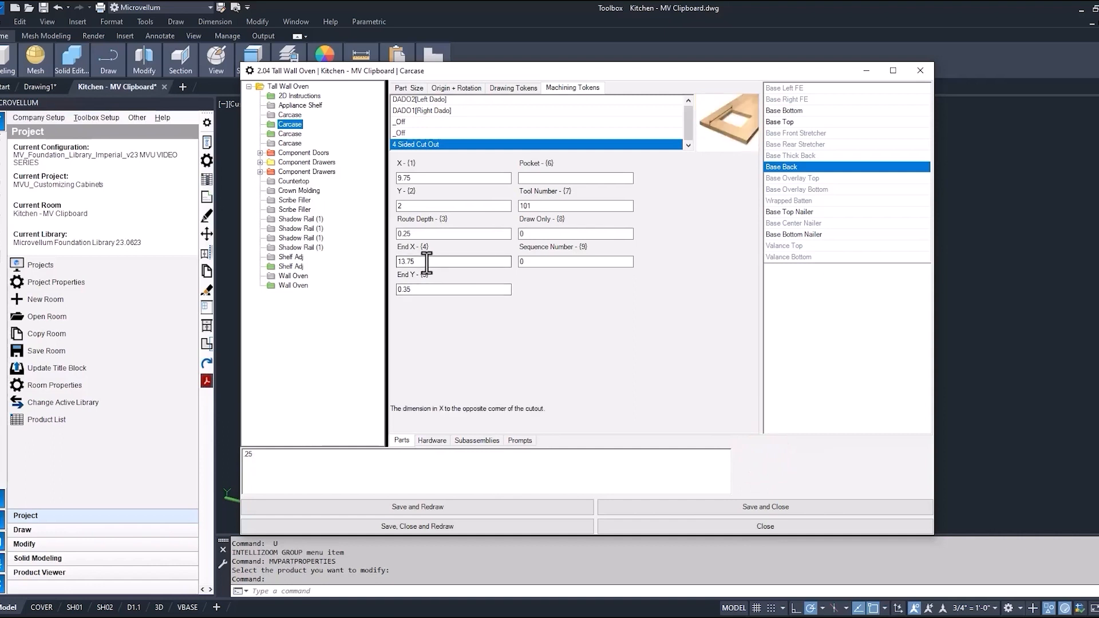
left_click(426, 262)
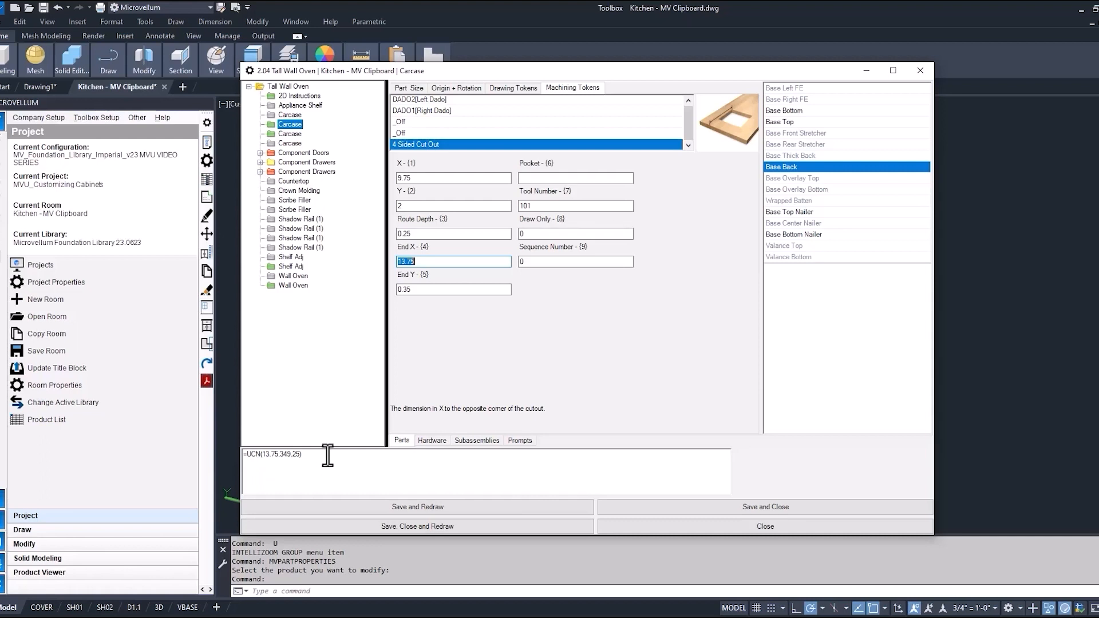
left_click(290, 452)
left_click_drag(321, 452, 243, 454)
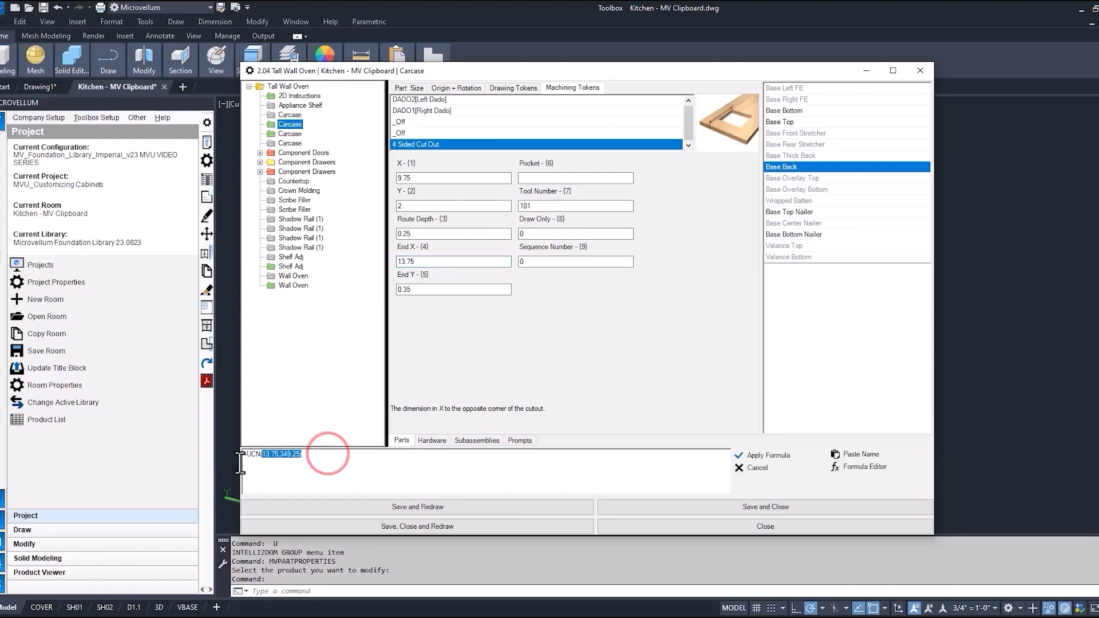
left_click(426, 289)
left_click_drag(320, 454, 243, 454)
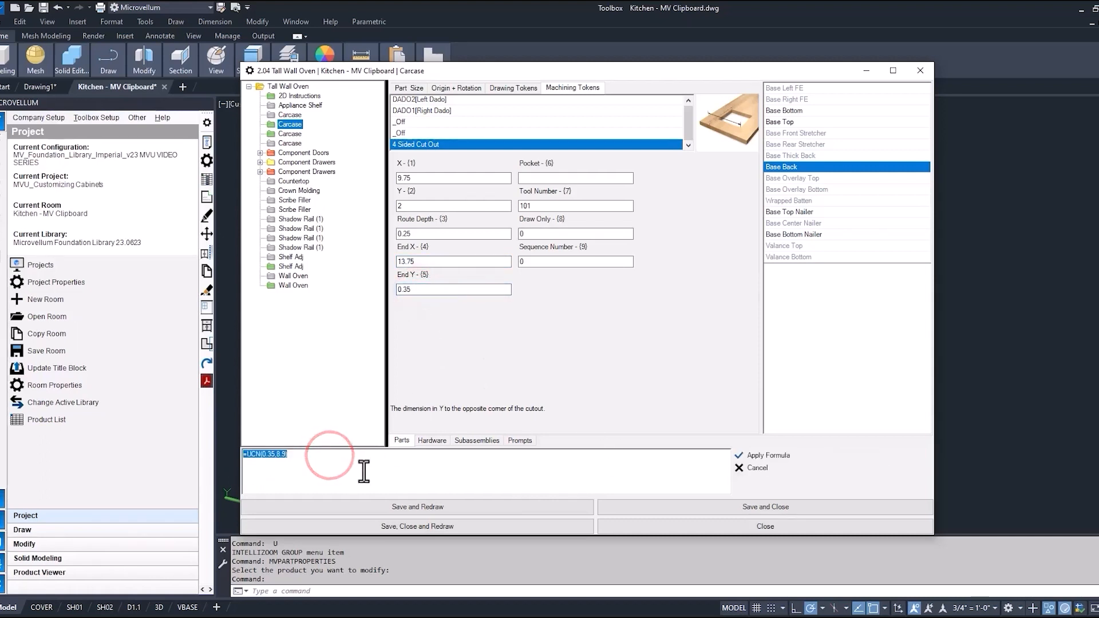
type("6")
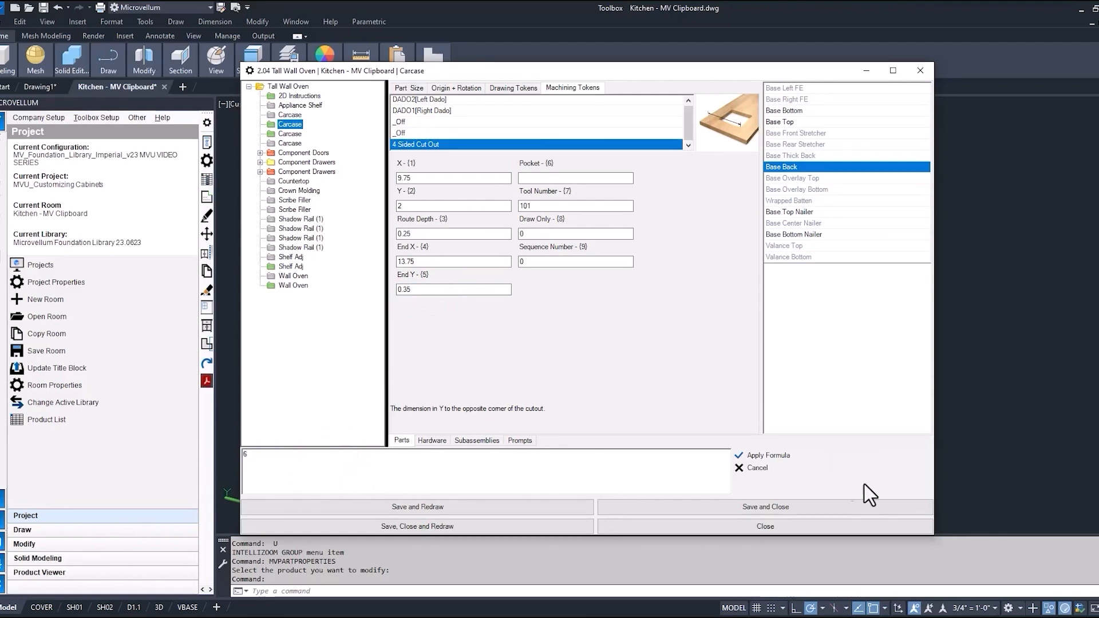
left_click(767, 455)
Step: Save the carcase to the current row, close and redraw the cabinet, and inspect the cutout in its back
left_click(544, 526)
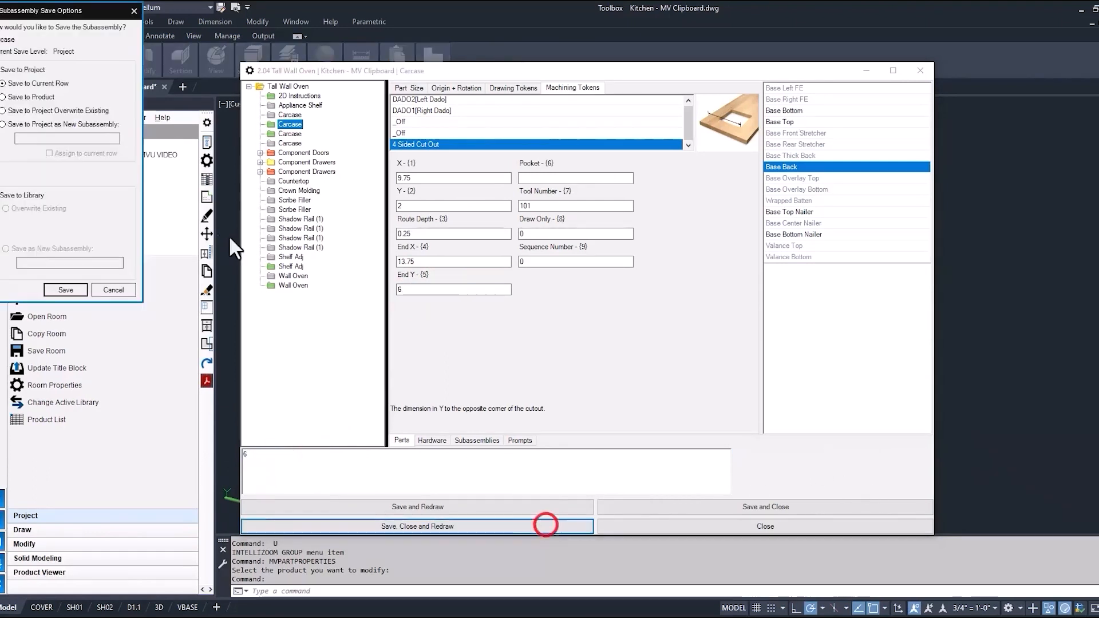
left_click(68, 291)
left_click(653, 340)
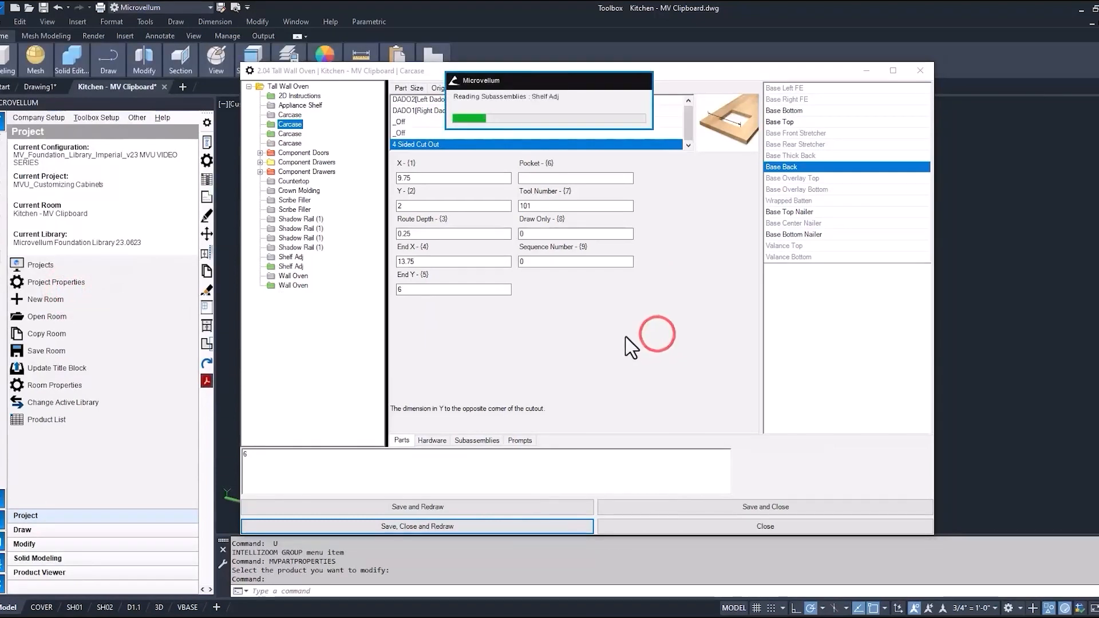
left_click(647, 346)
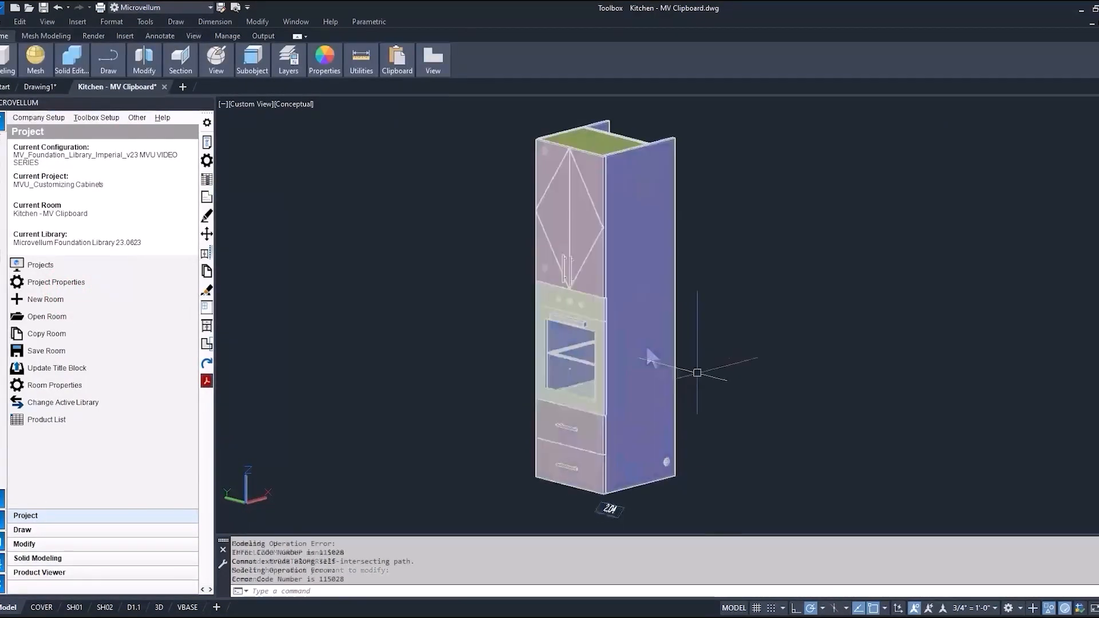
scroll(601, 464, "up", 7)
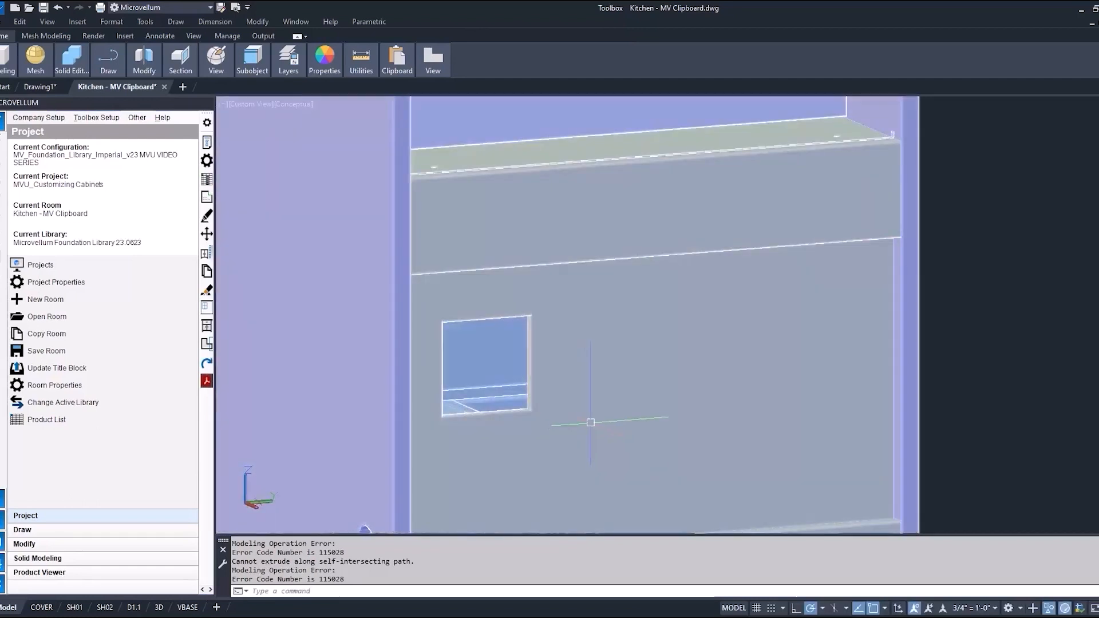
scroll(589, 420, "down", 2)
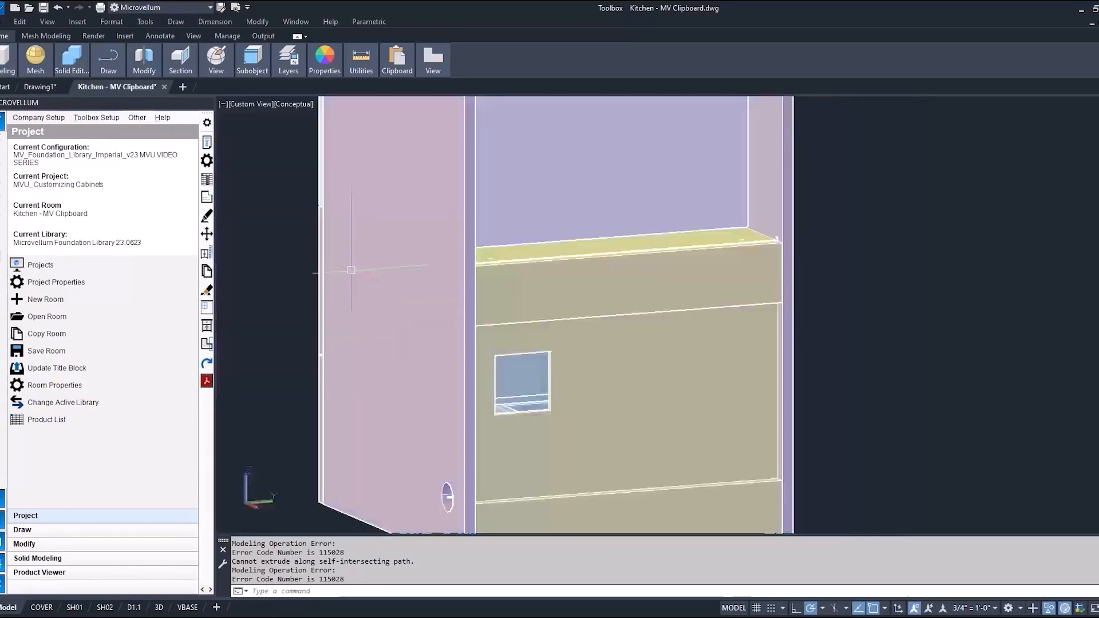
Step: Reopen the wall oven's part properties and select the CUTOUT5 token of the second Carcase's Base Back
left_click(204, 159)
left_click(559, 359)
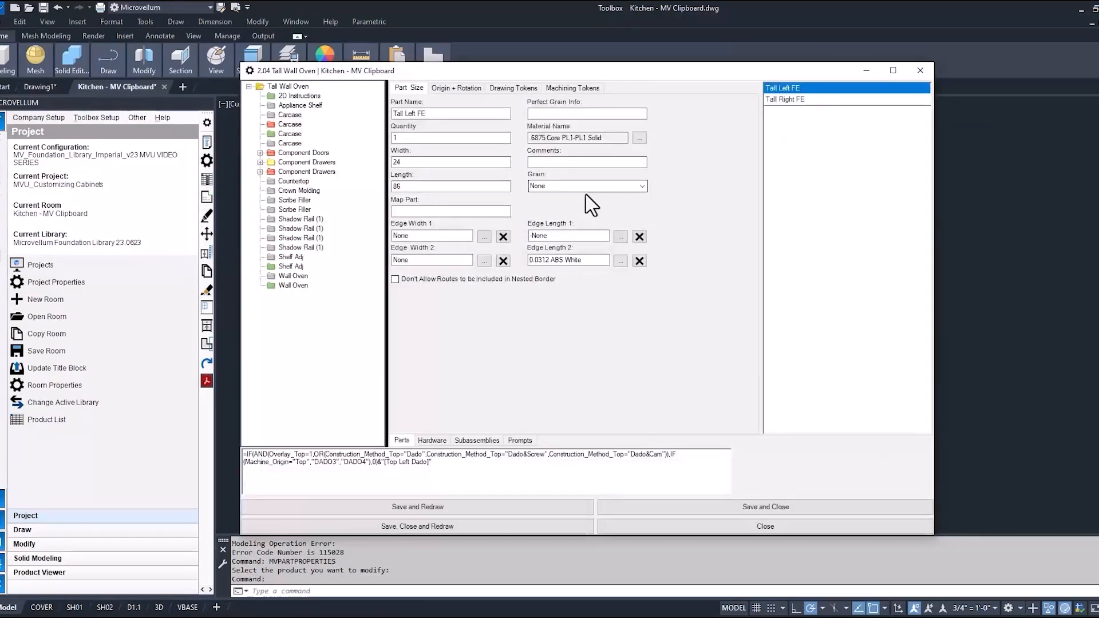
left_click(290, 124)
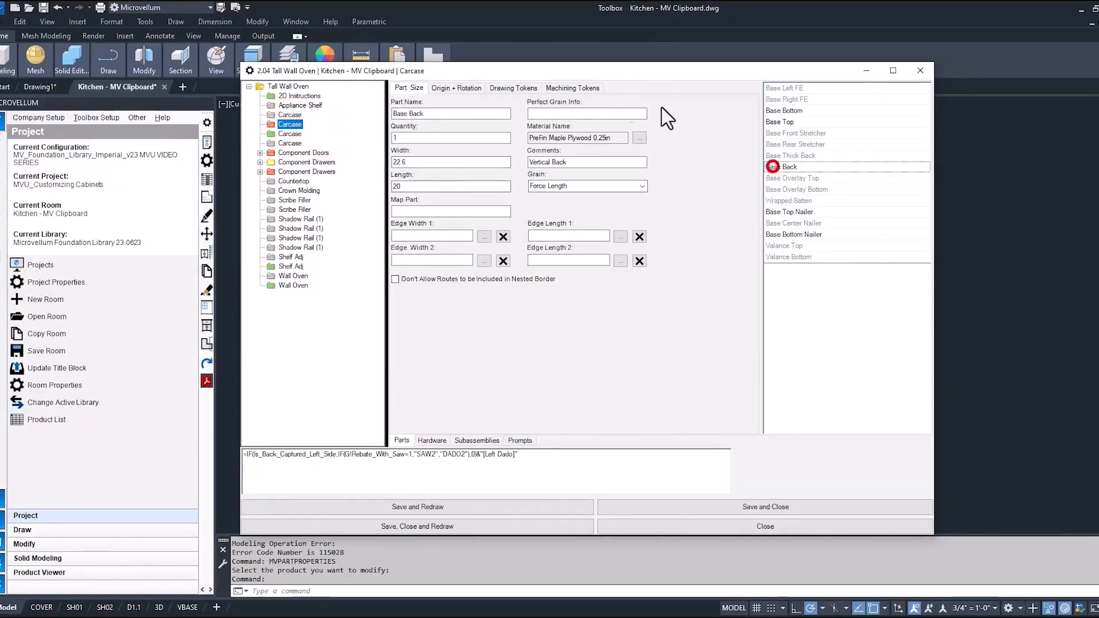
left_click(781, 167)
left_click(575, 88)
left_click(423, 145)
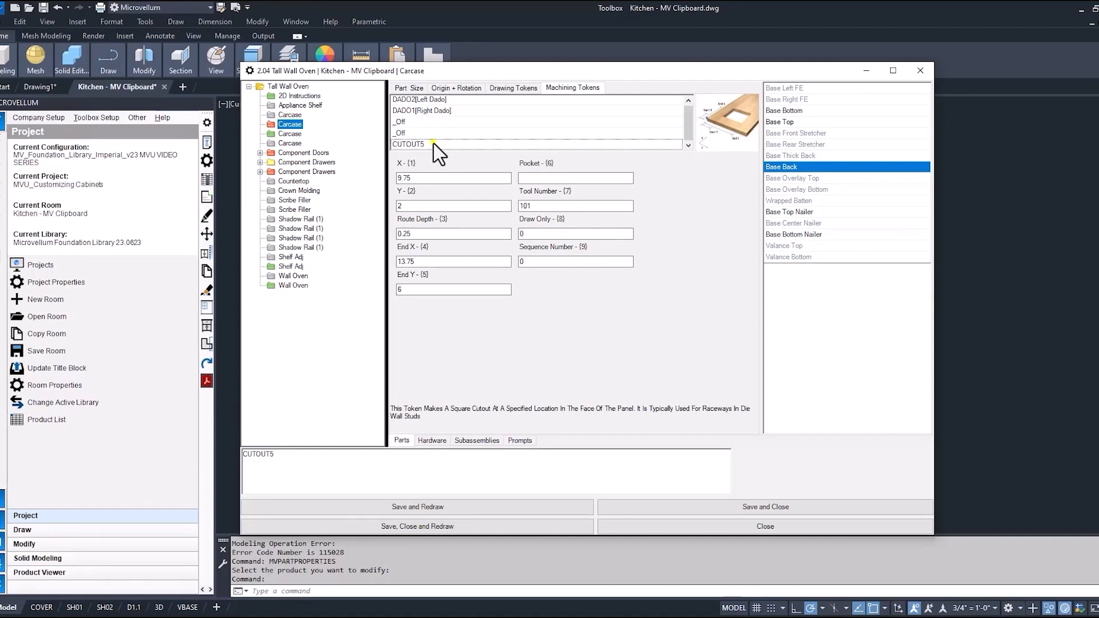
Step: Copy the CUTOUT5 token to the clipboard's Tokens category, adding a bracketed label of the user's initials and "new" to its name
right_click(435, 152)
left_click(486, 240)
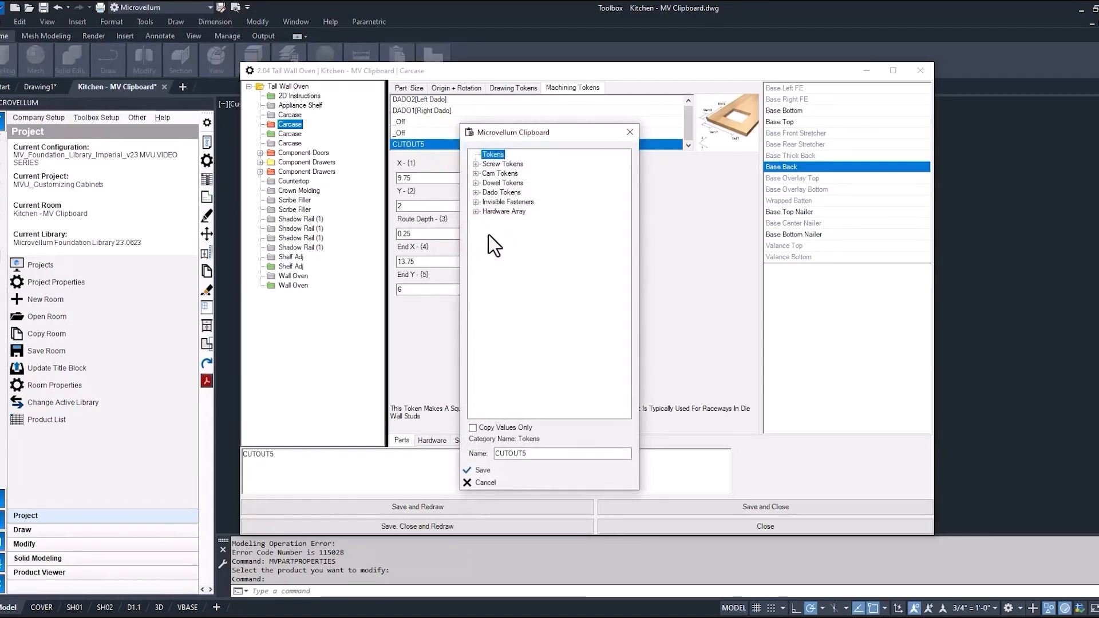
right_click(492, 155)
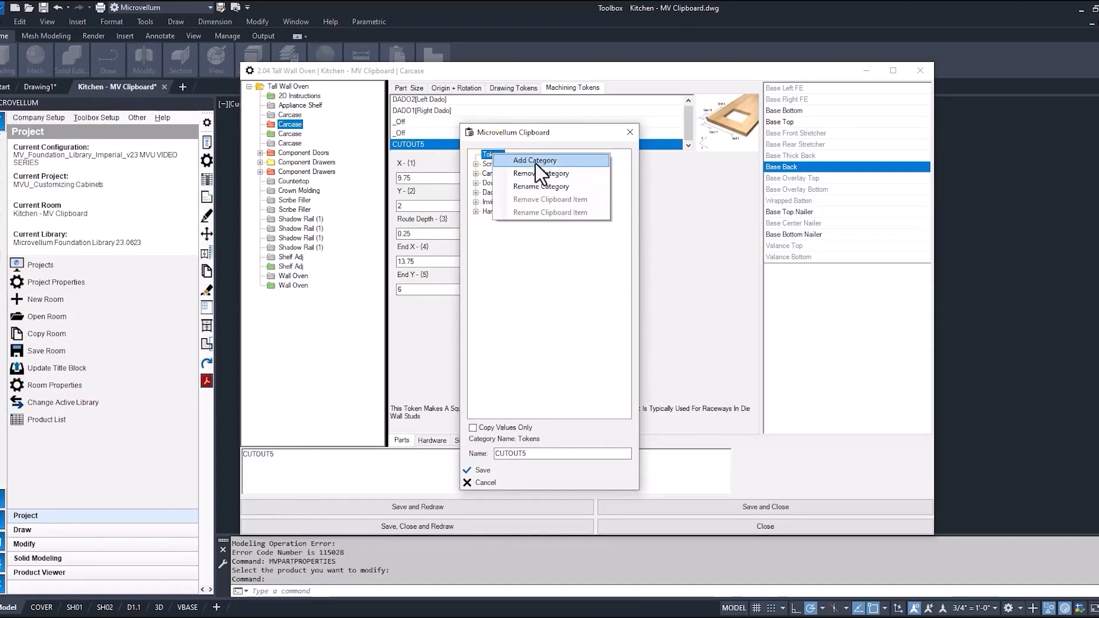
left_click(531, 454)
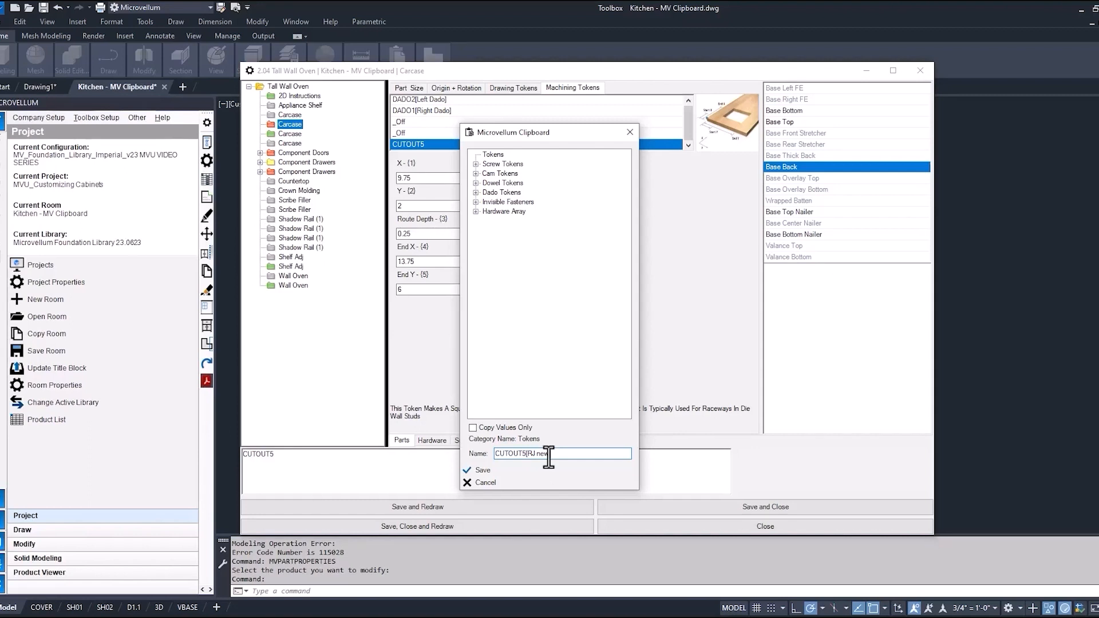
left_click(482, 470)
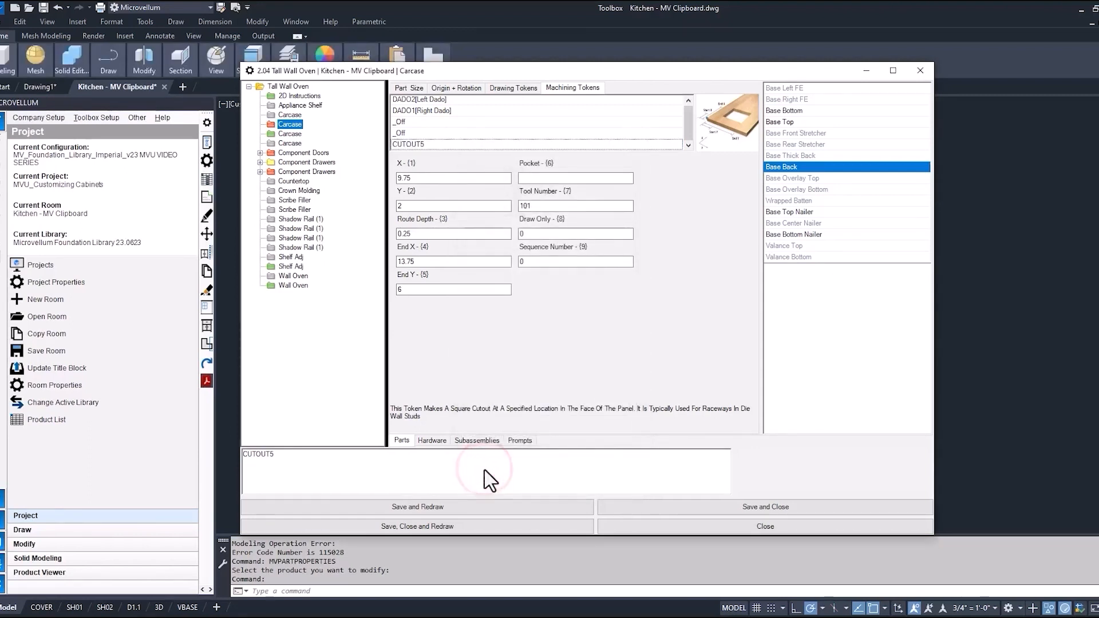
Step: Add the saved custom CUTOUT5 token from the clipboard to the Base Back as a second cutout
right_click(442, 143)
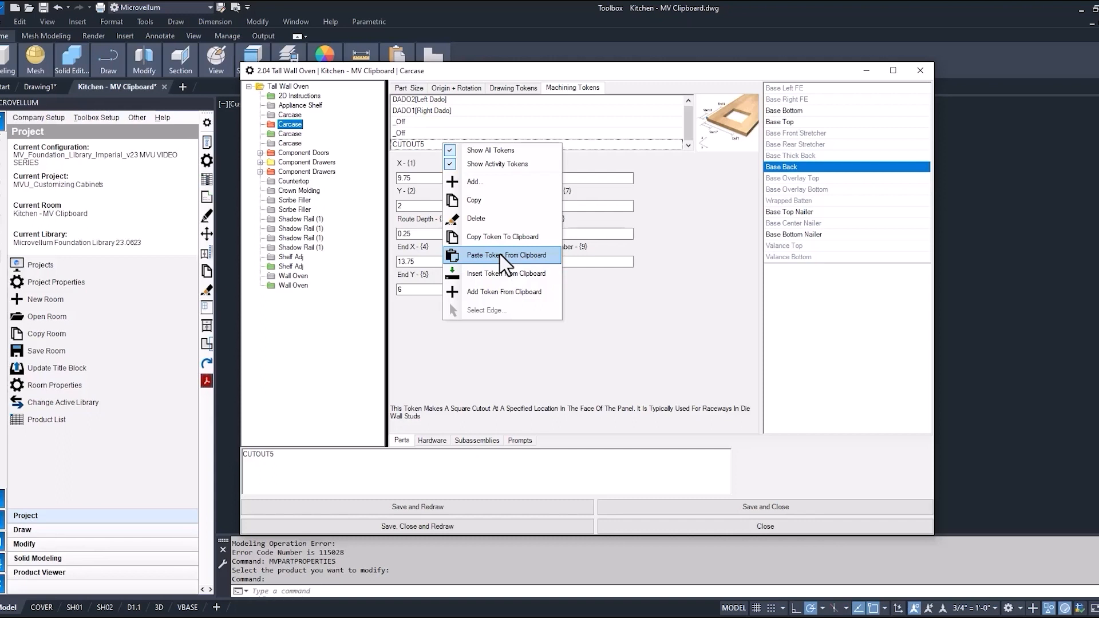
left_click(493, 290)
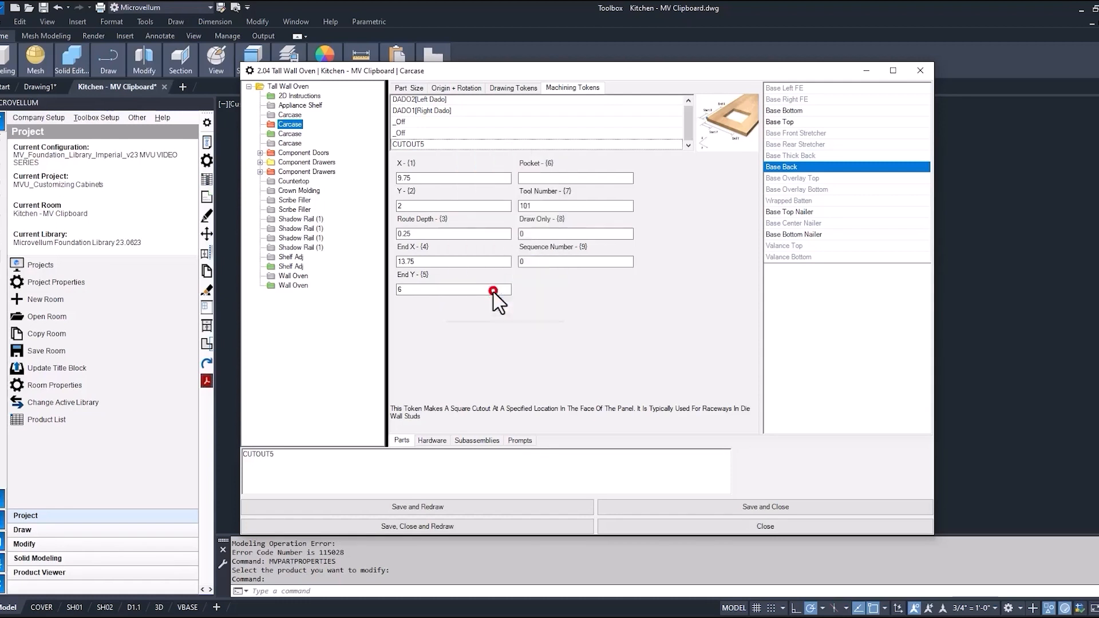
left_click(531, 165)
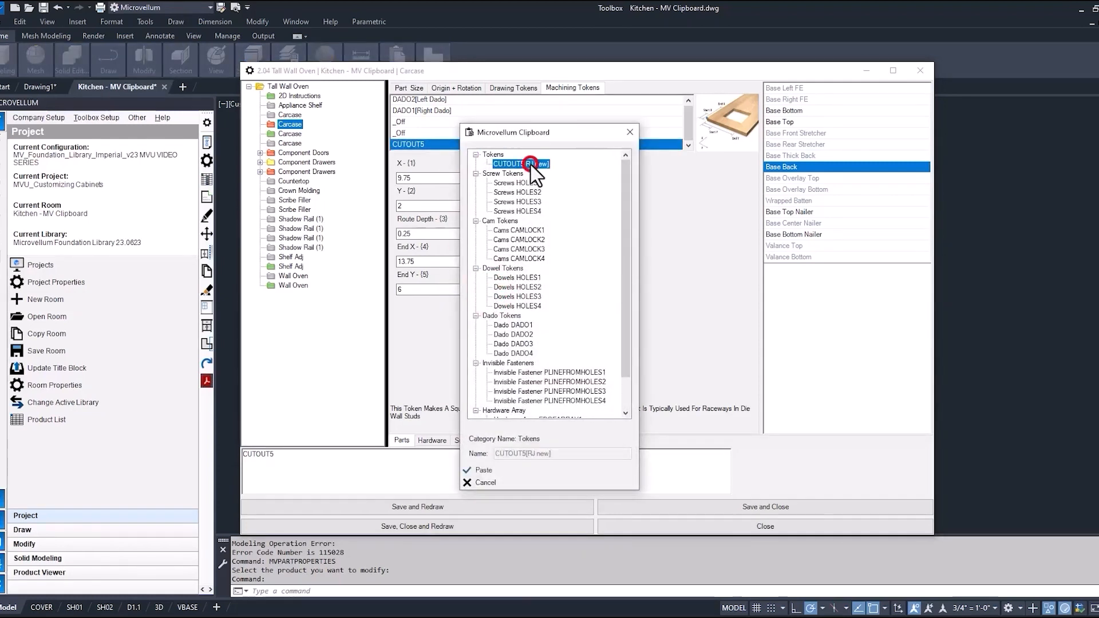
left_click(484, 470)
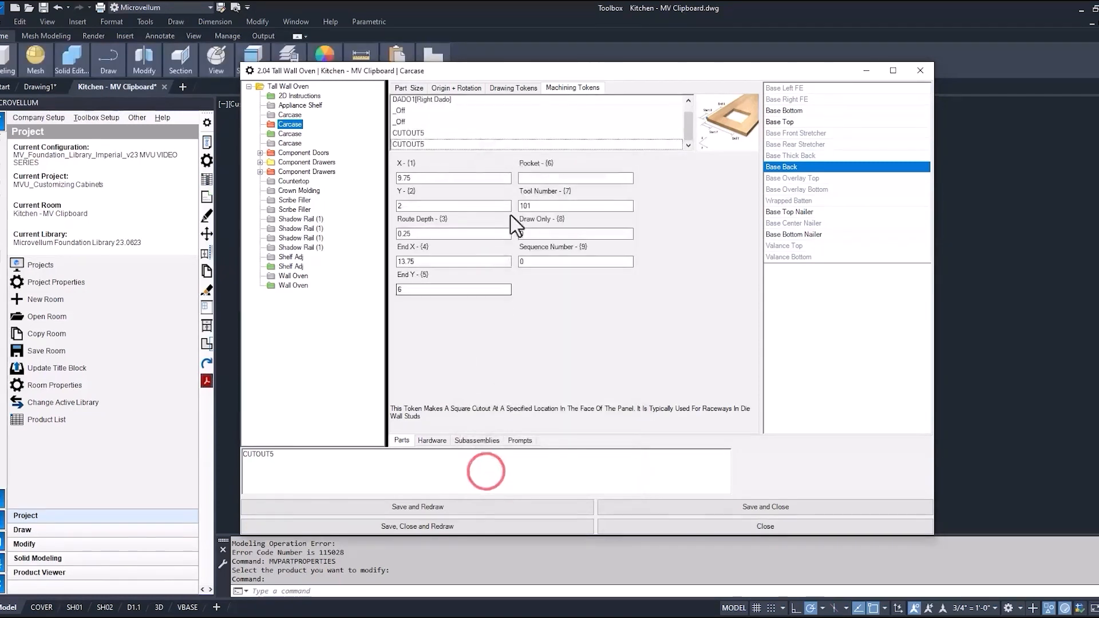
Step: Set the second CUTOUT5 token's X to 2 and its End X to 6
left_click(424, 177)
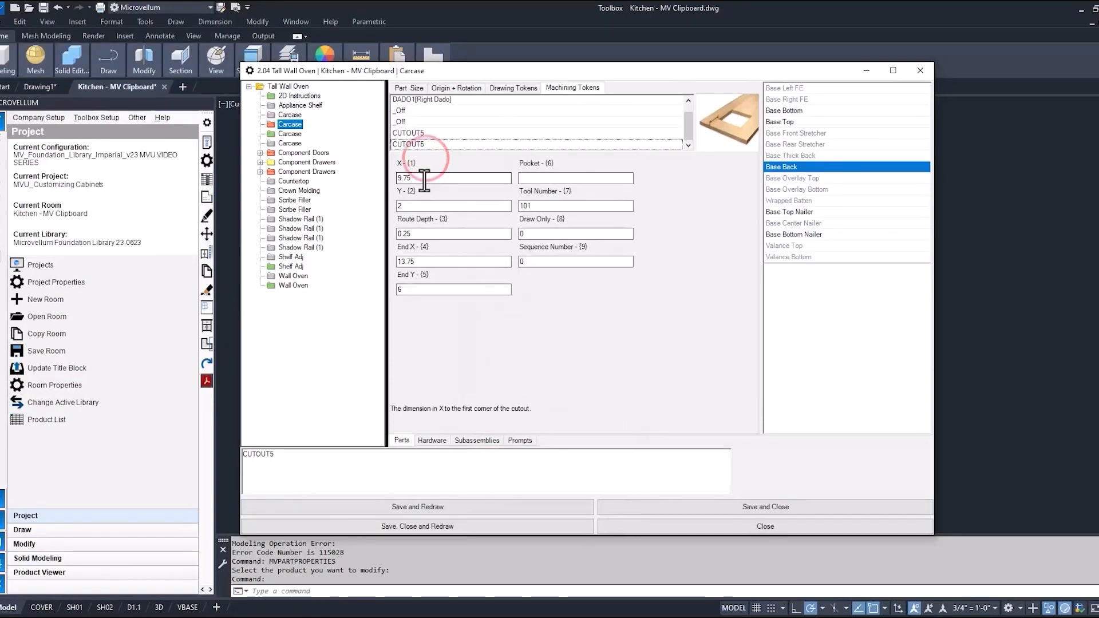
left_click(368, 461)
type("2")
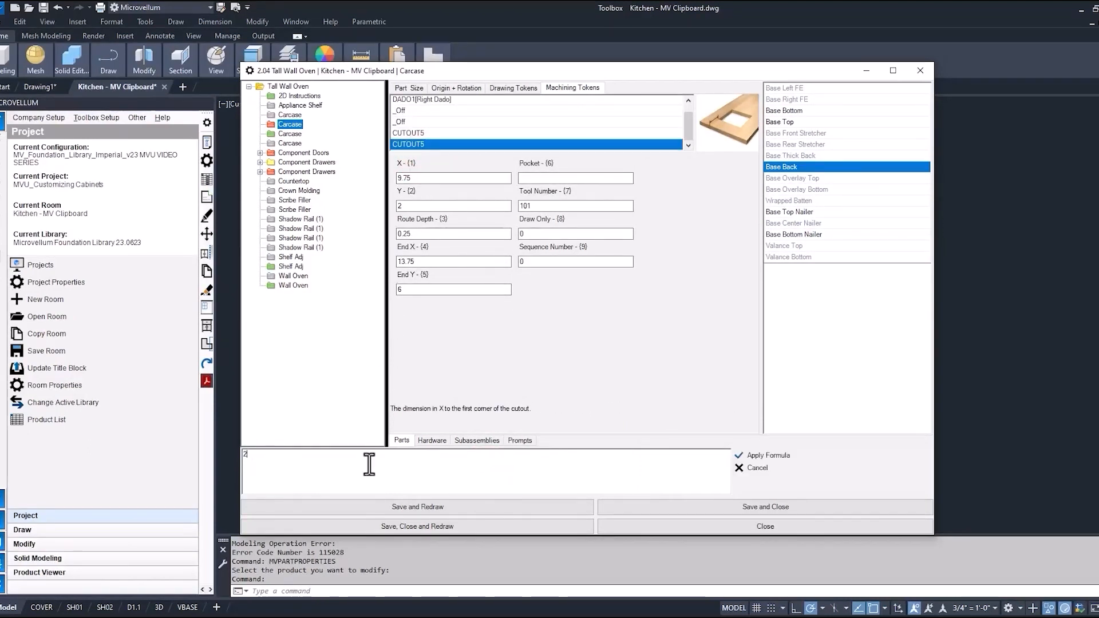
left_click(767, 456)
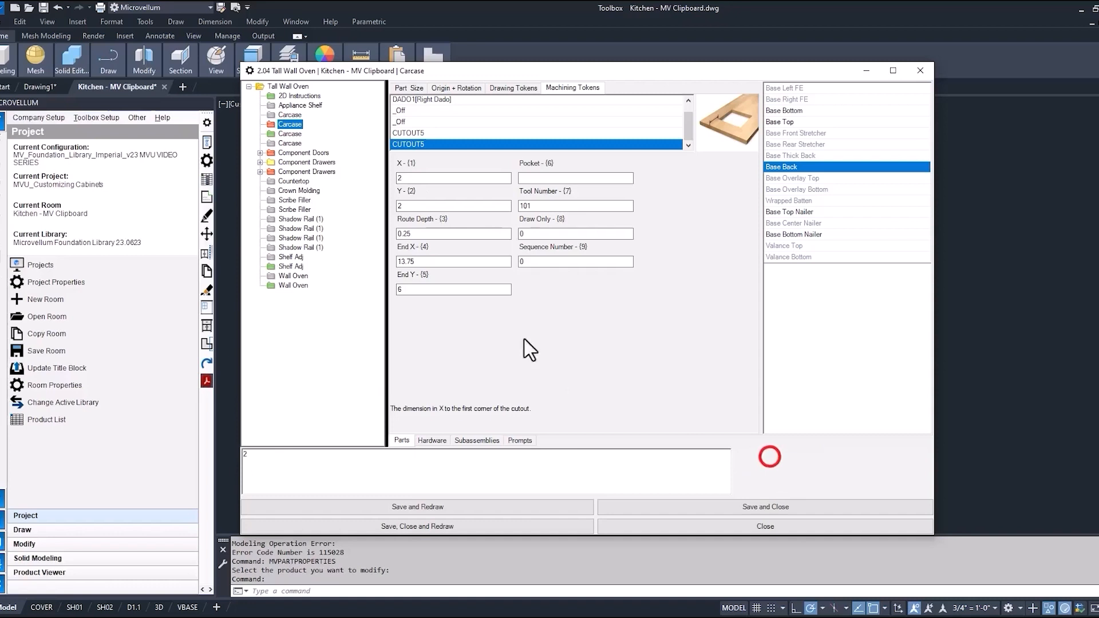
left_click(421, 262)
left_click(312, 456)
type("6")
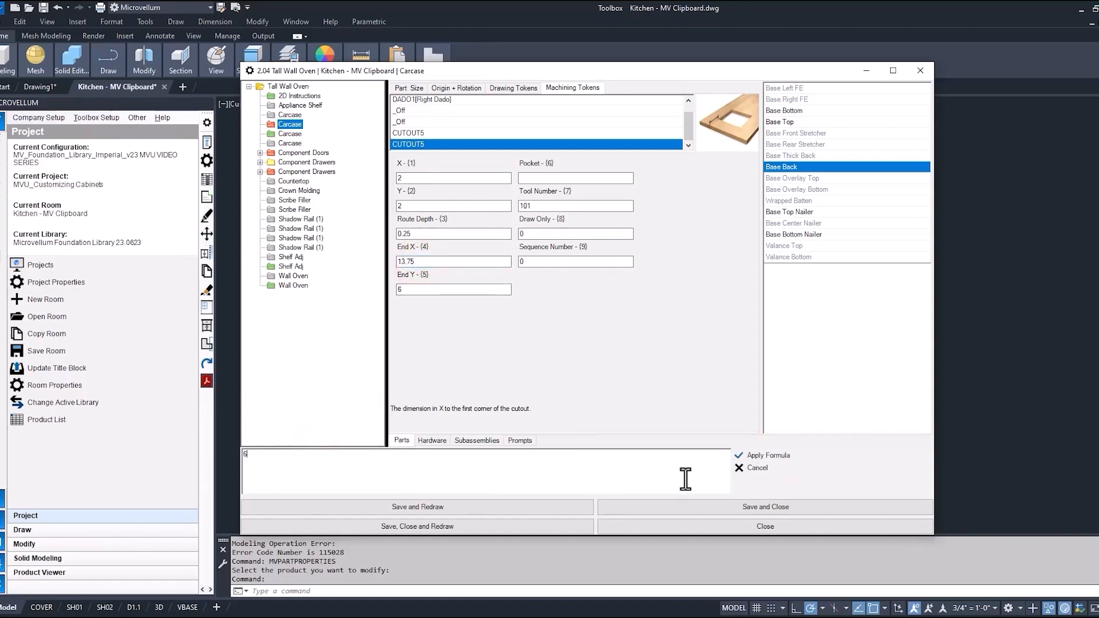
left_click(767, 455)
Step: Save the carcase, close and redraw the cabinet, and inspect the two cutouts in its back
left_click(431, 527)
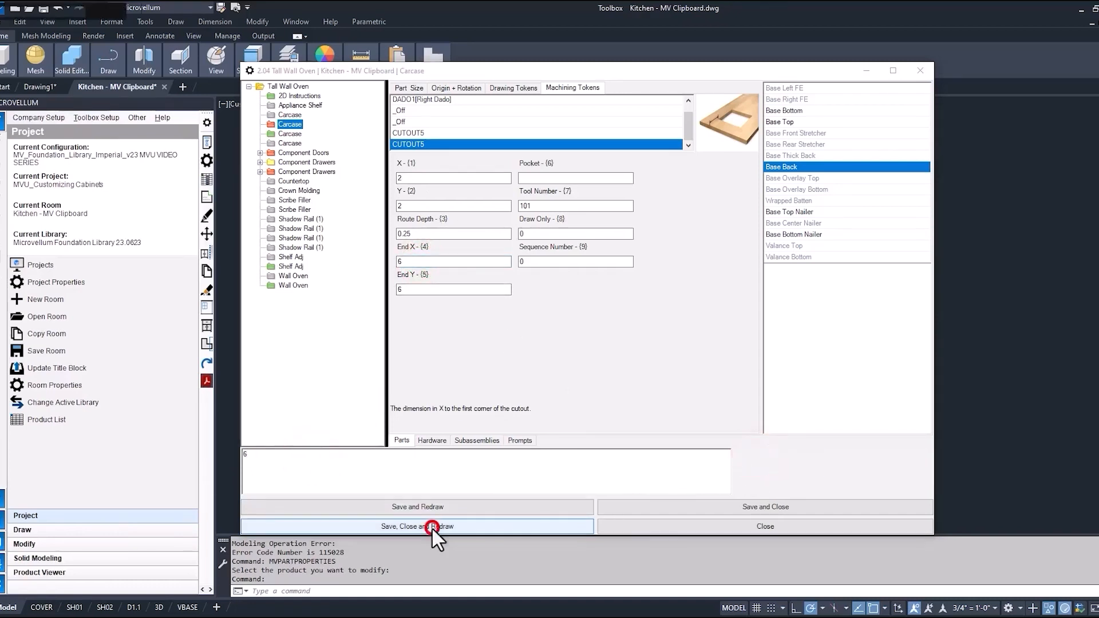
left_click(64, 289)
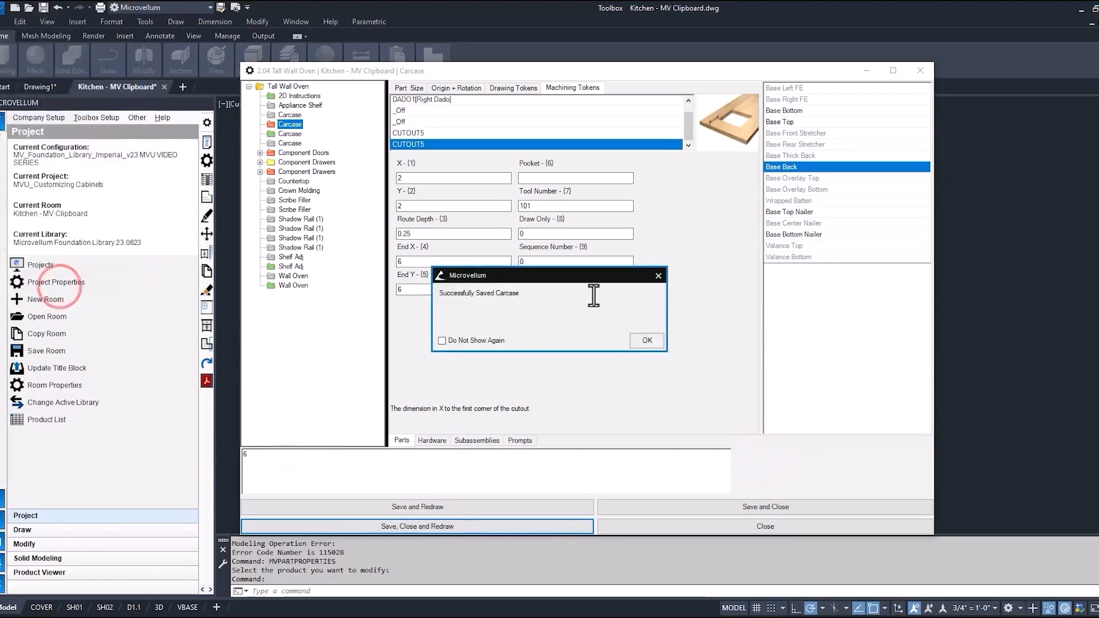
left_click(636, 338)
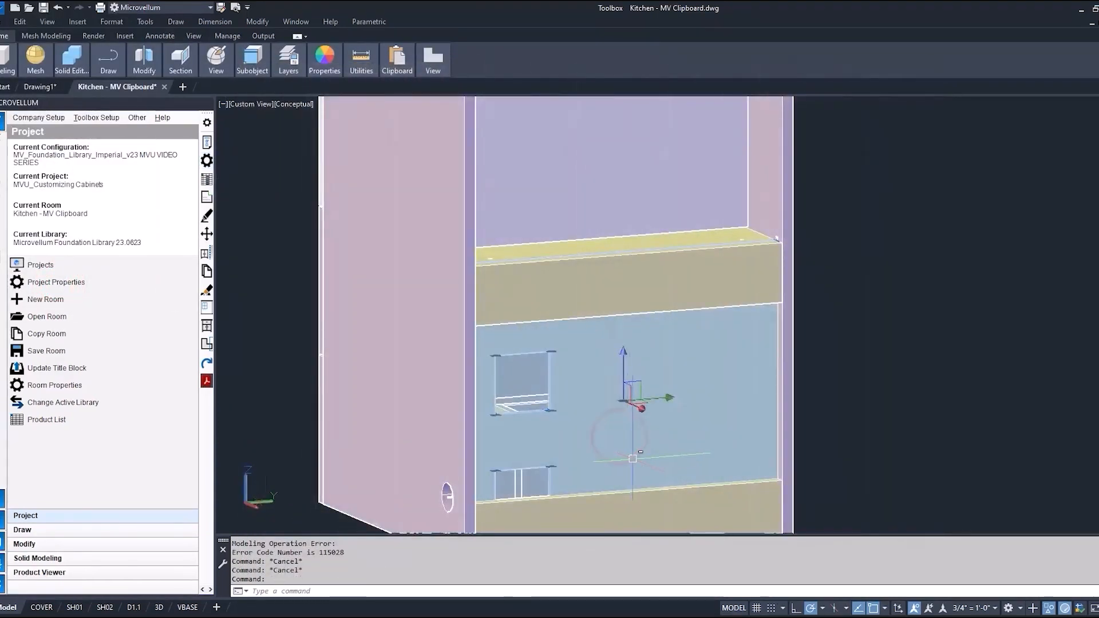
mouse_move(628, 454)
middle_mouse_down("shift")
mouse_move(569, 422)
mouse_move(627, 444)
middle_mouse_up("shift")
key("Escape")
key("Escape")
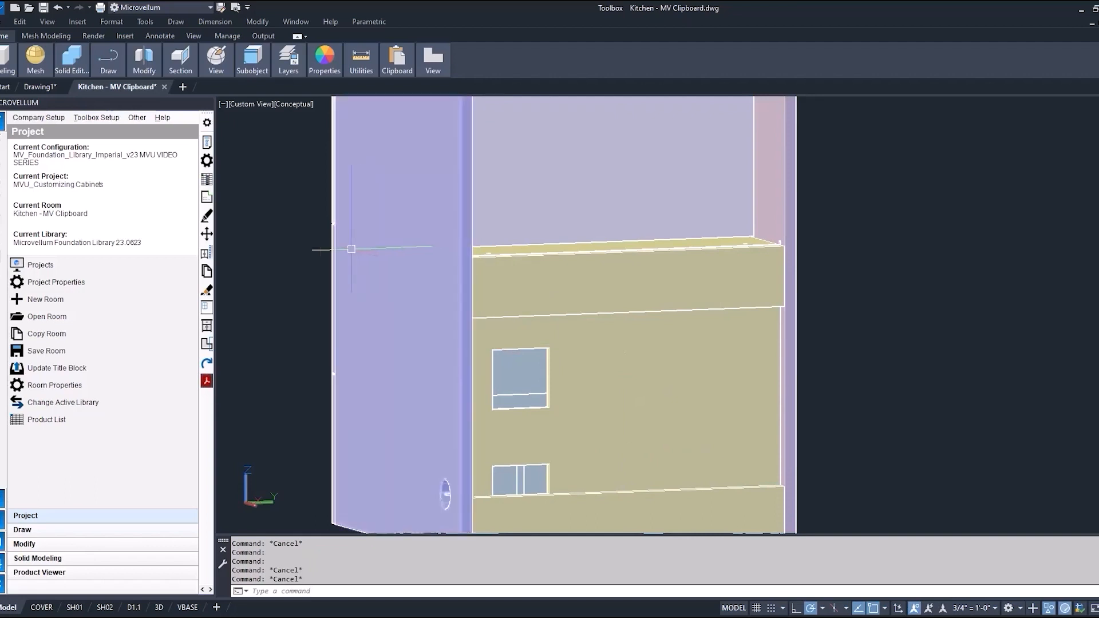
Step: Open the wall oven's design data and examine the CUTOUT5 entries in the Base Back's Machine Token 5 and 6 columns
left_click(206, 180)
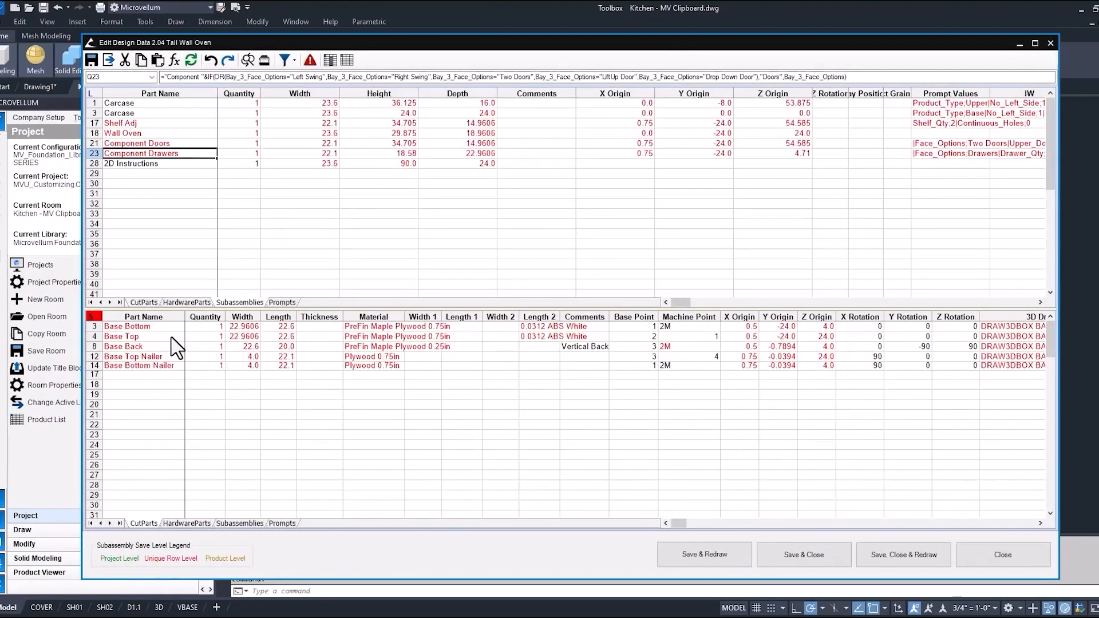
left_click(154, 346)
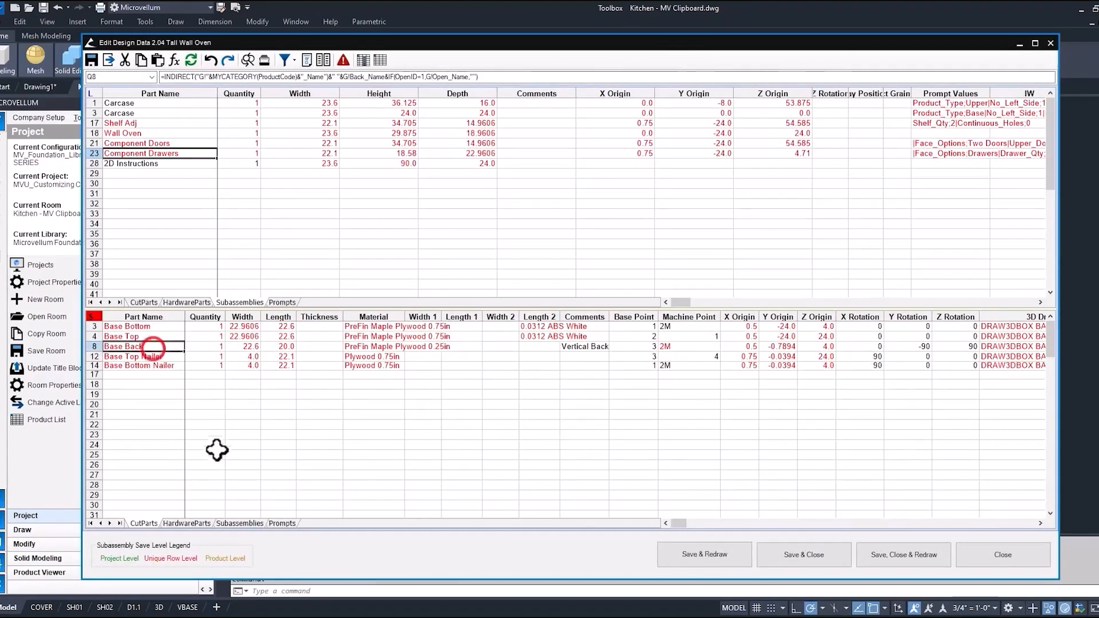
left_click_drag(672, 523, 743, 526)
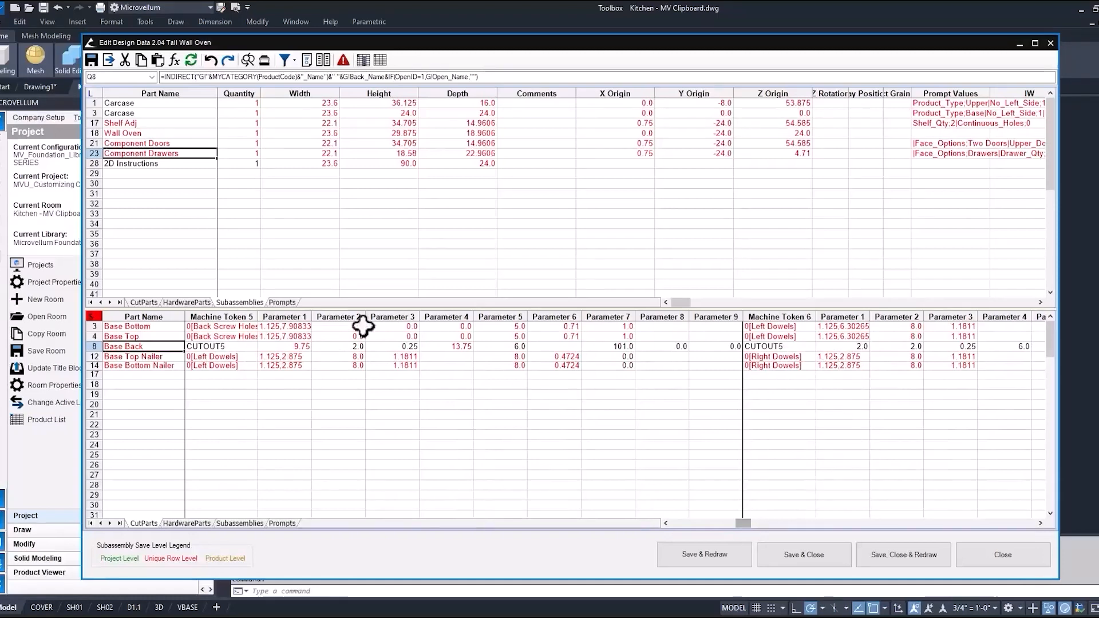
left_click(231, 346)
left_click(761, 347)
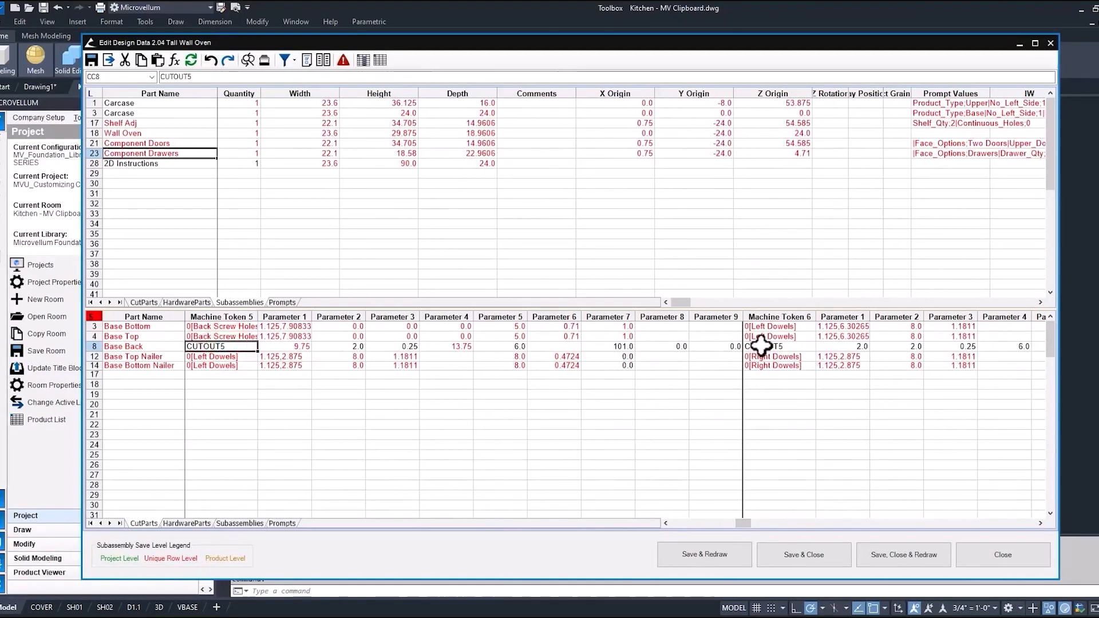
left_click_drag(745, 524, 754, 524)
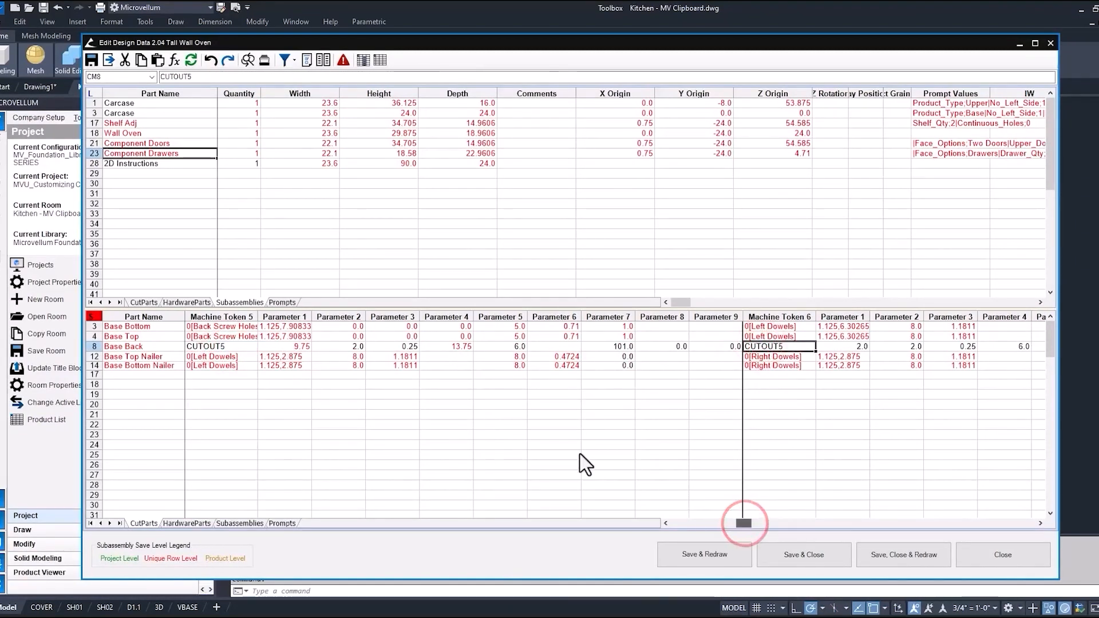
Step: Show the Microvellum Clipboard options for the Base Back's Machine Token 6 entry
right_click(331, 346)
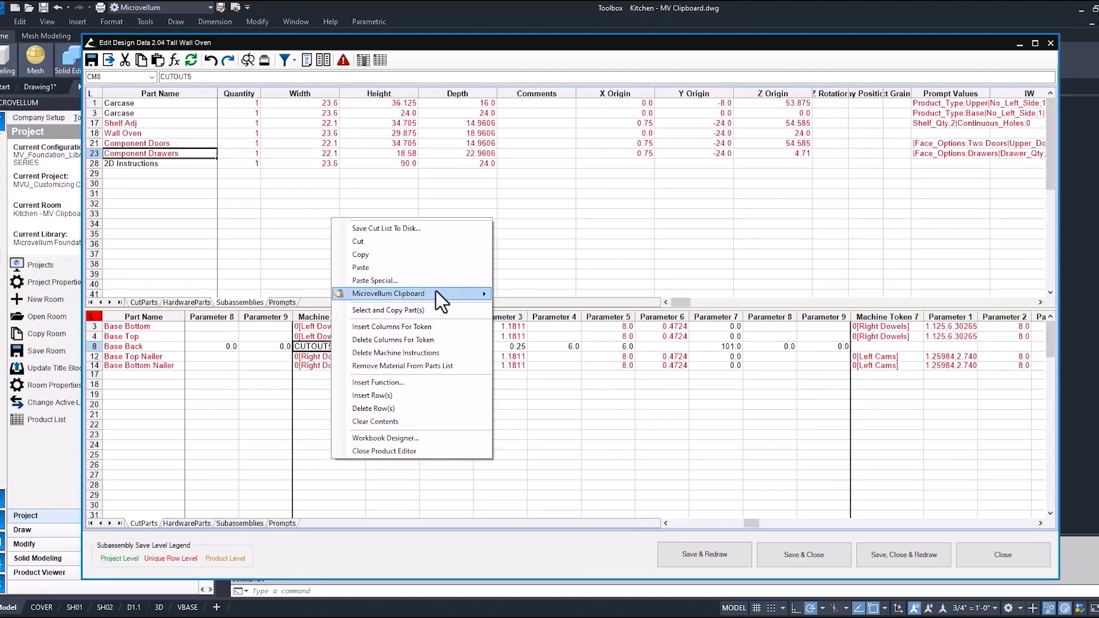
mouse_move(443, 295)
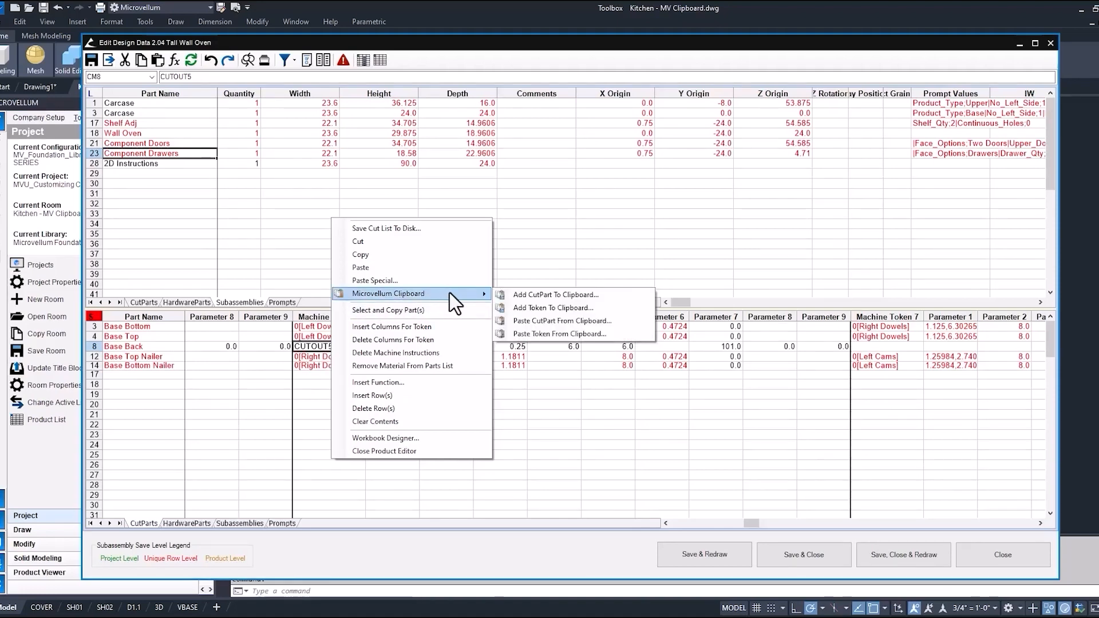
left_click(547, 310)
Step: Paste the saved custom CUTOUT5 token from the clipboard into the Base Back's empty Machine Token 7, and close the design data without saving
left_click(875, 347)
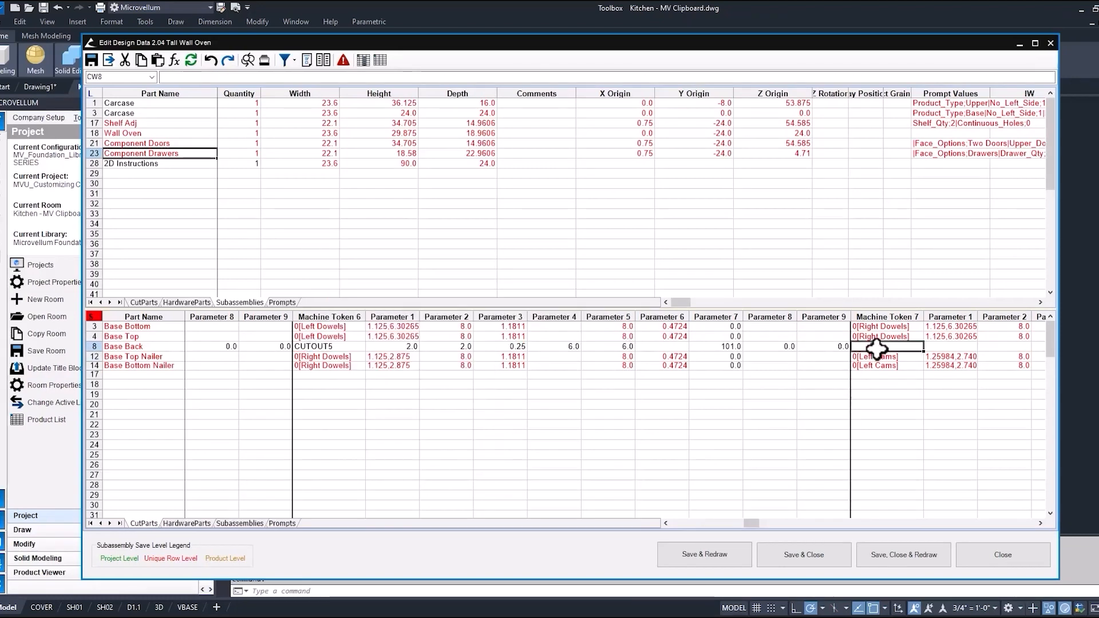
right_click(876, 348)
mouse_move(944, 424)
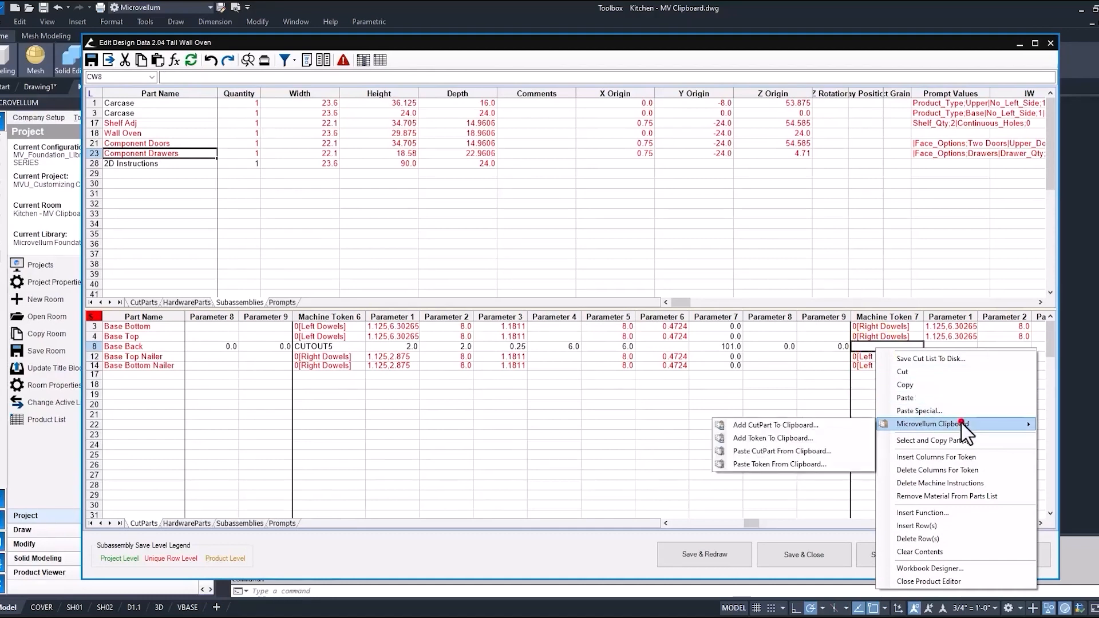
left_click(796, 465)
double_click(520, 164)
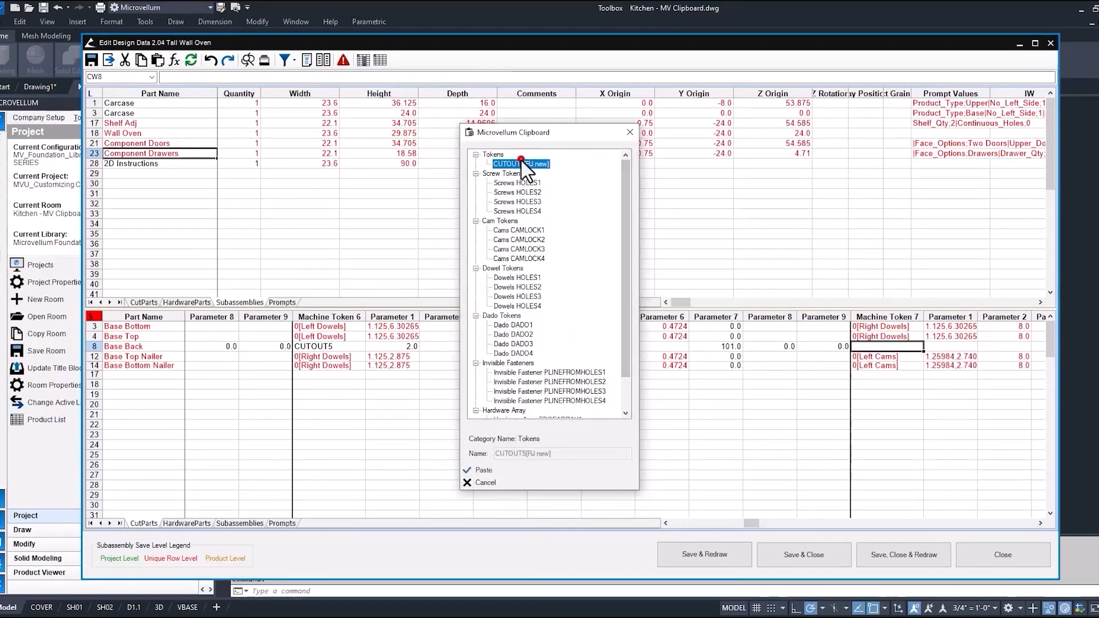
left_click(987, 555)
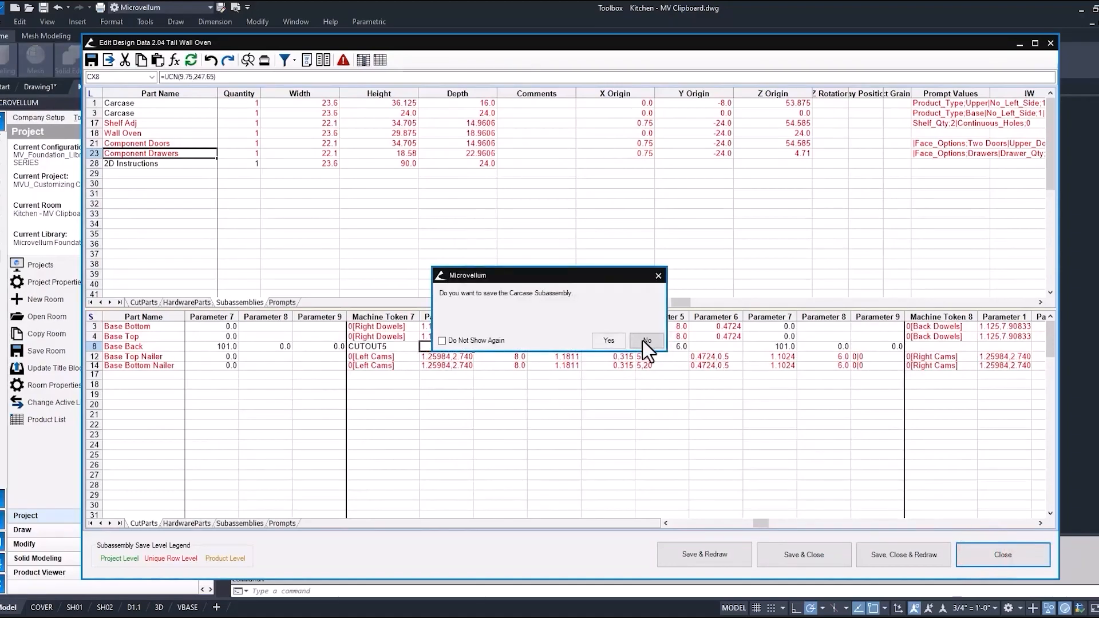
left_click(643, 341)
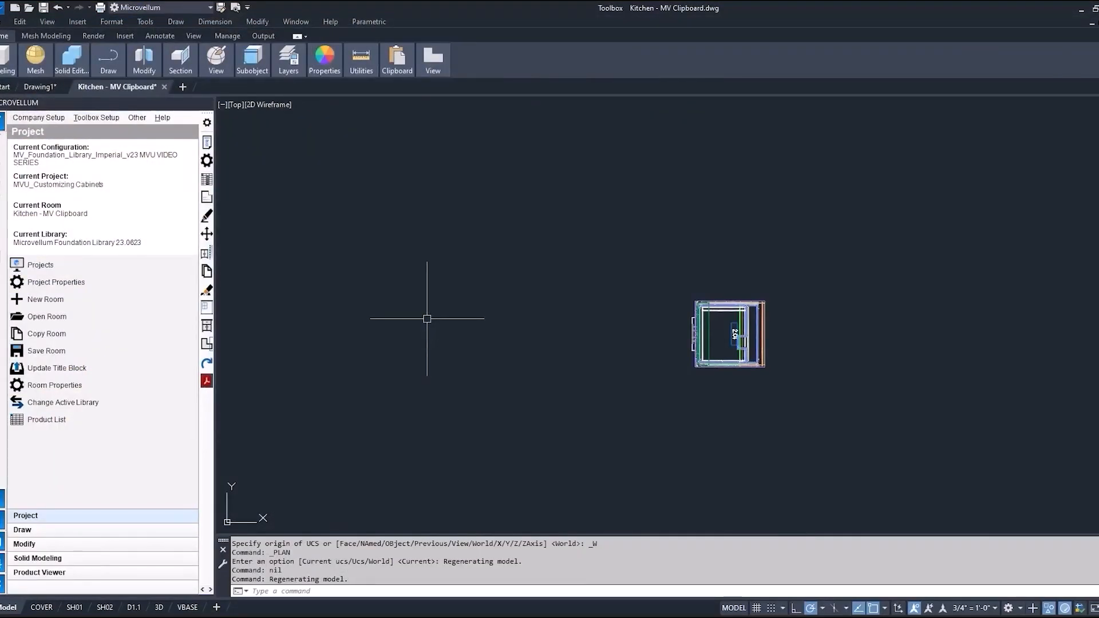
Step: Open the room's product list and add a new empty product 20 wide, 34 high and 16 deep
left_click(67, 419)
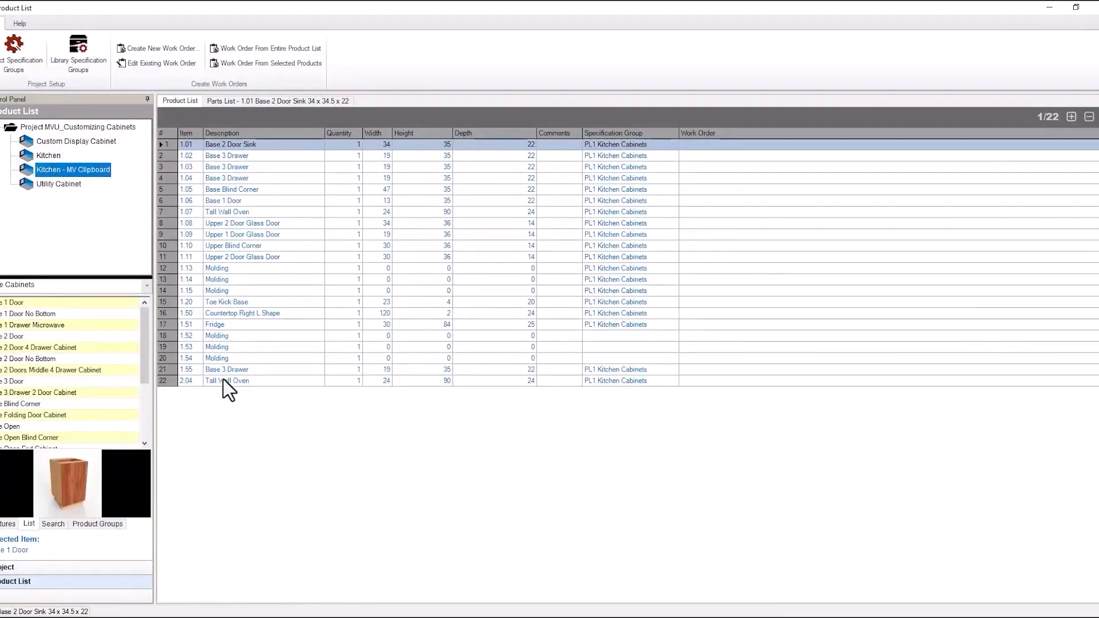
left_click(226, 381)
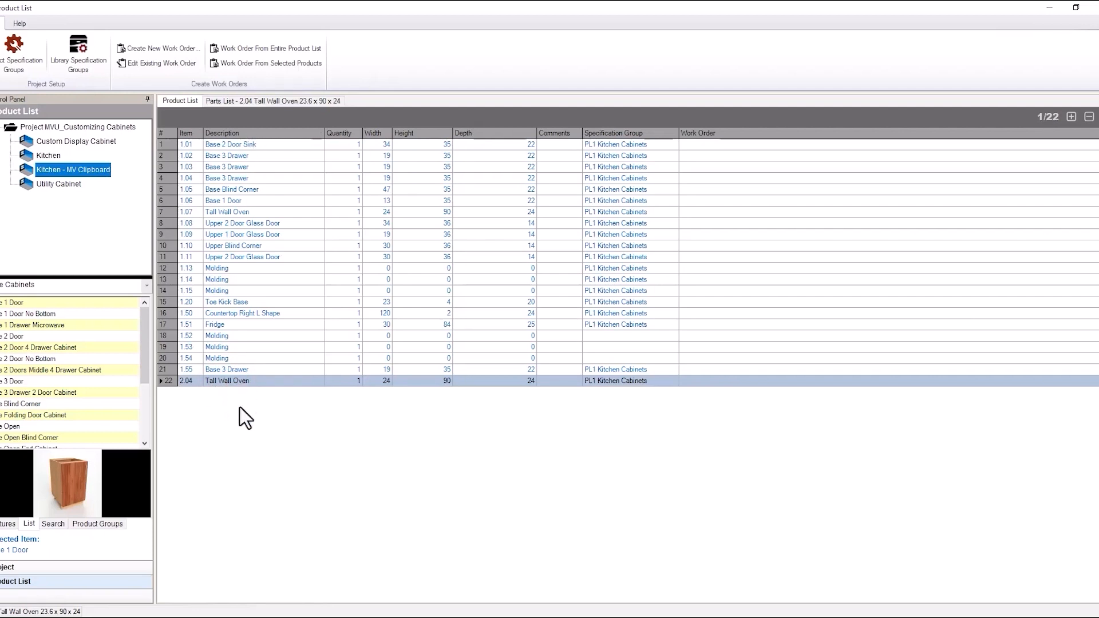
right_click(200, 398)
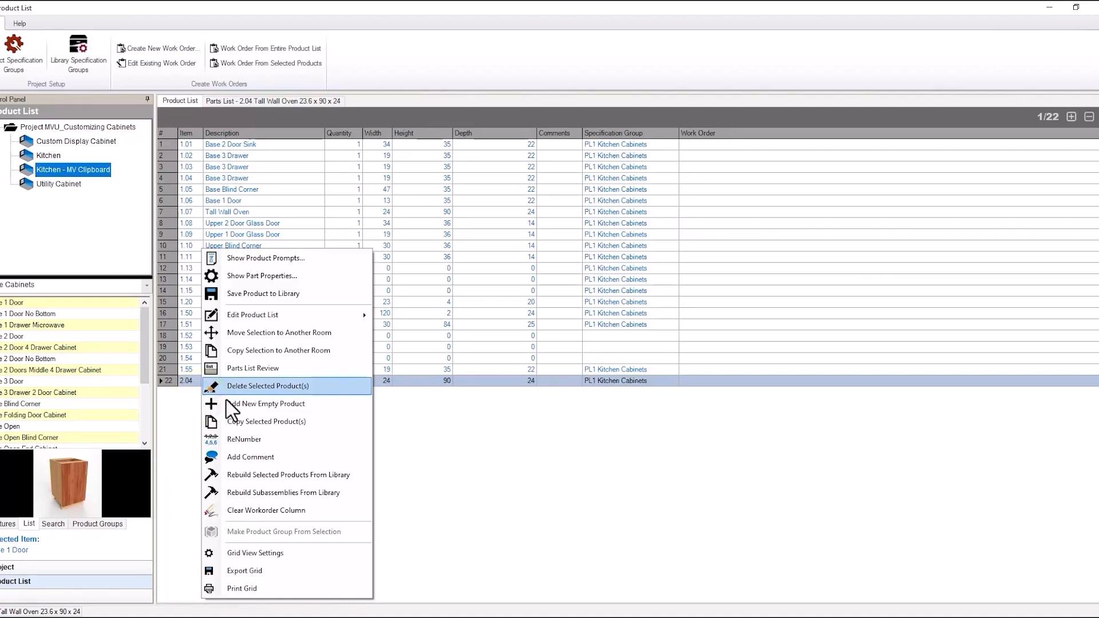
left_click(252, 403)
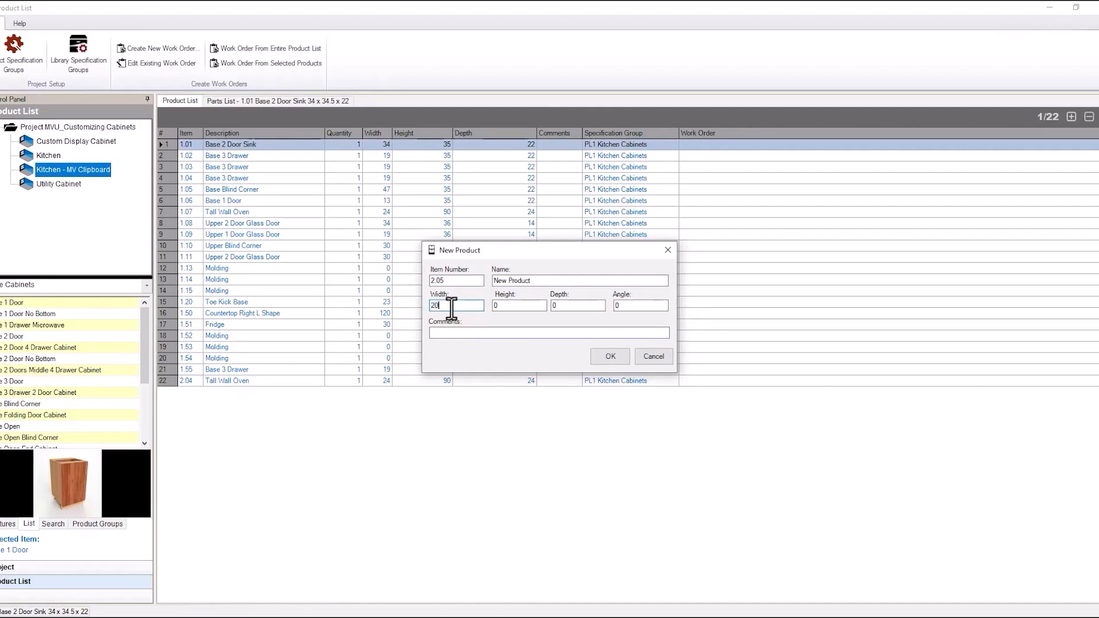
type("34")
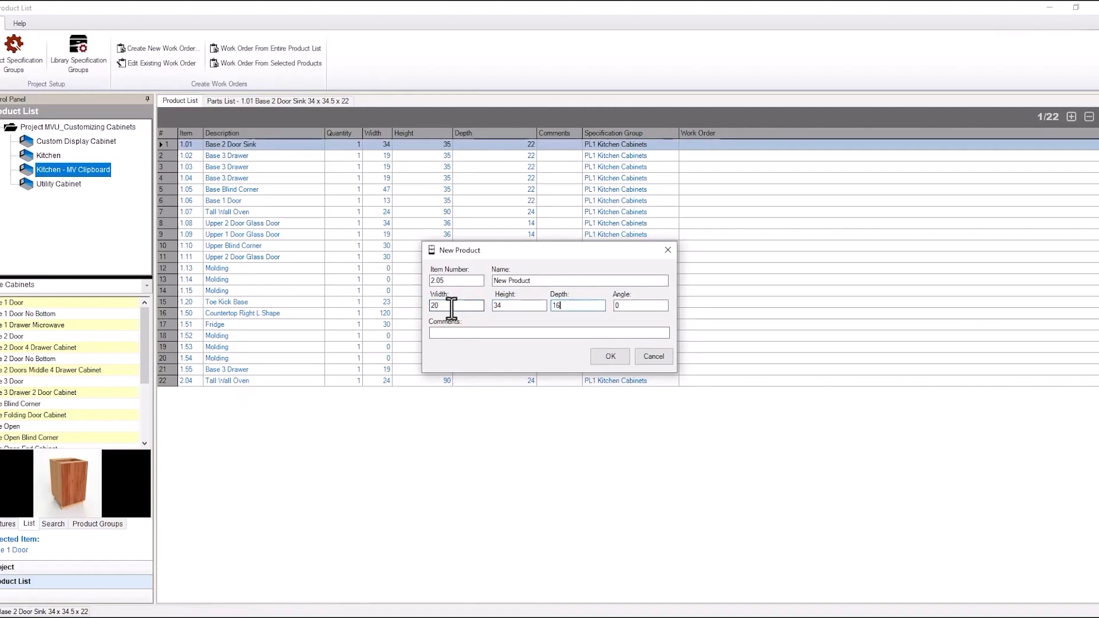
left_click(609, 357)
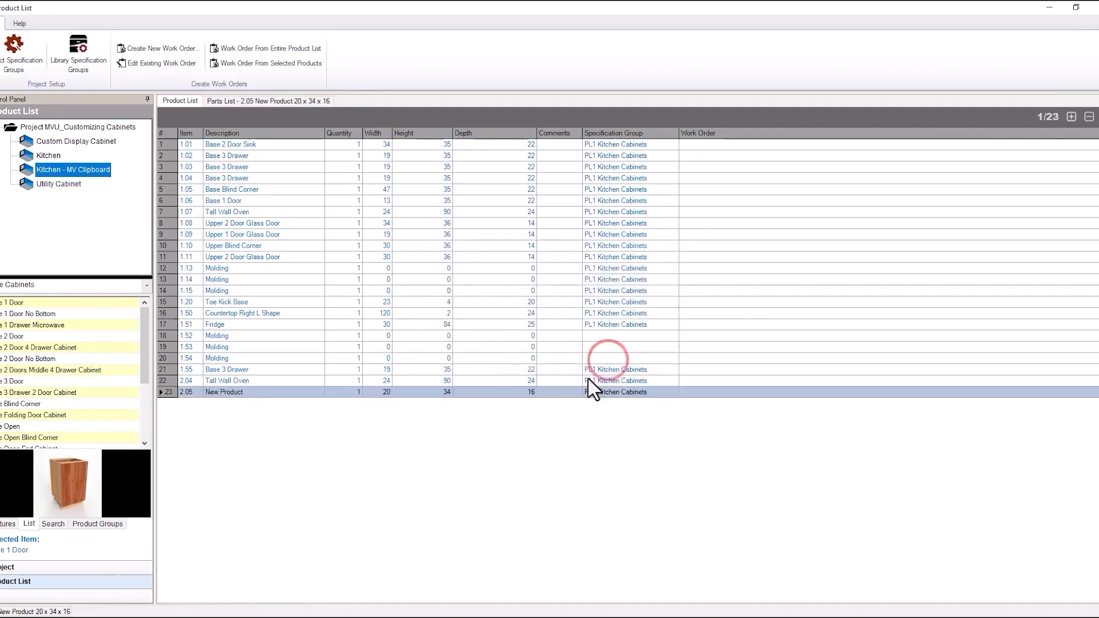
Step: Open the parts list of the new product 2.05 and widen its Part Name column
left_click(243, 393)
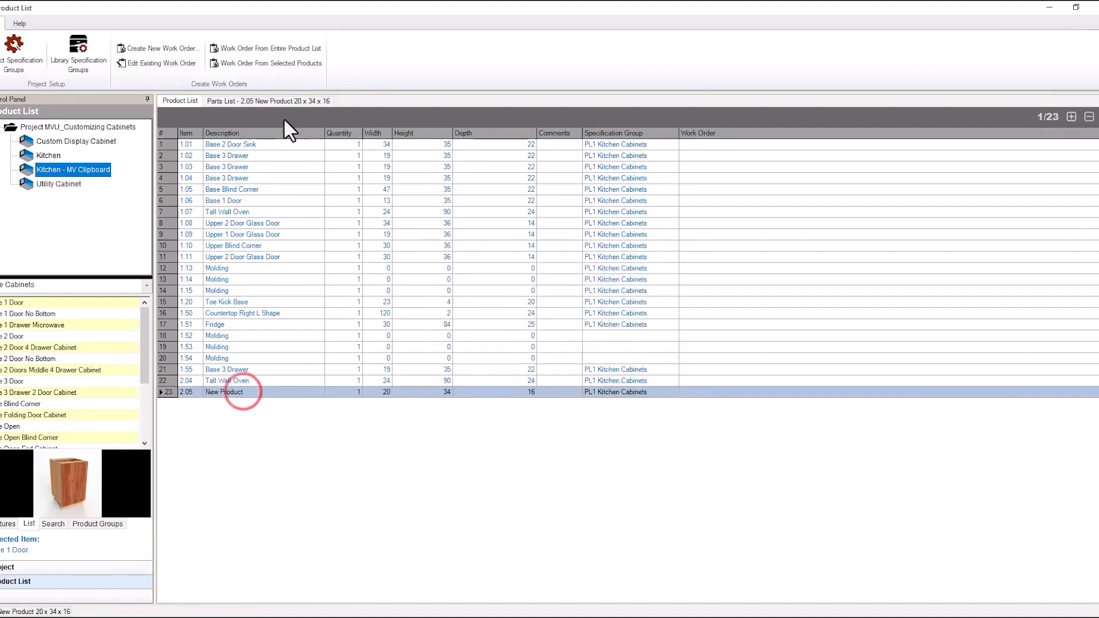
left_click(258, 101)
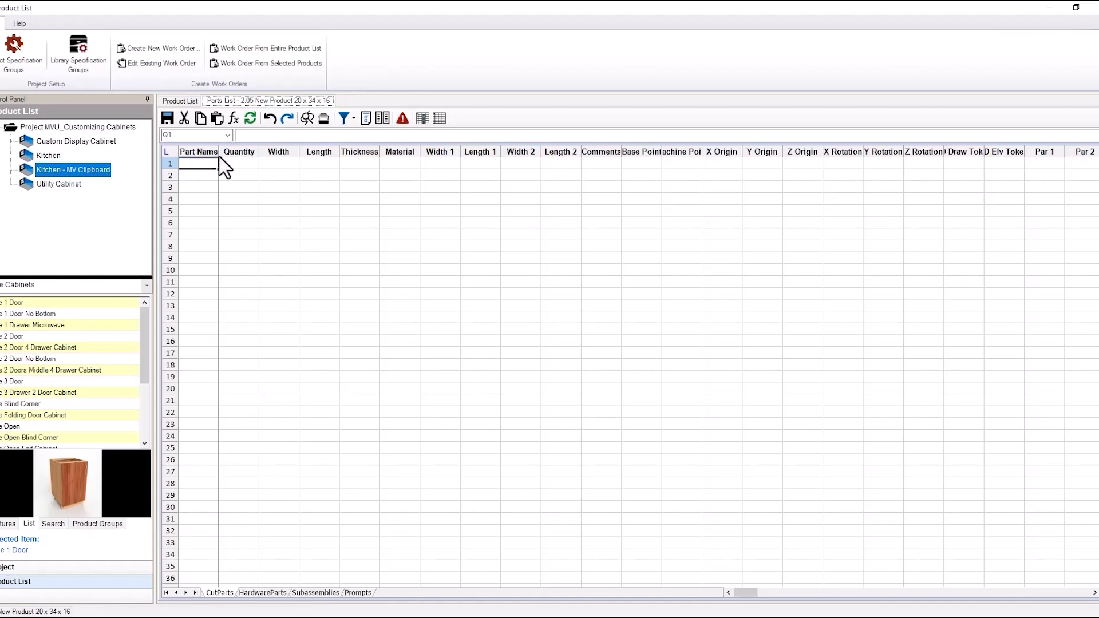
left_click_drag(219, 153, 277, 162)
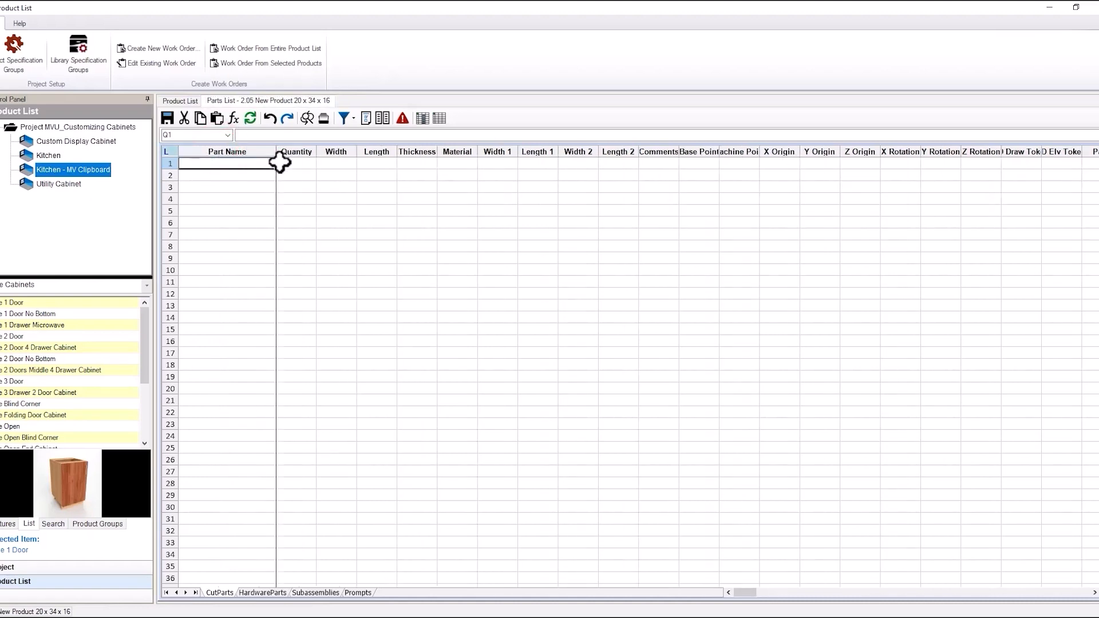
Step: Paste the Left Side base cabinet part from the clipboard into the first CutParts row and check its width and length formulas
right_click(213, 163)
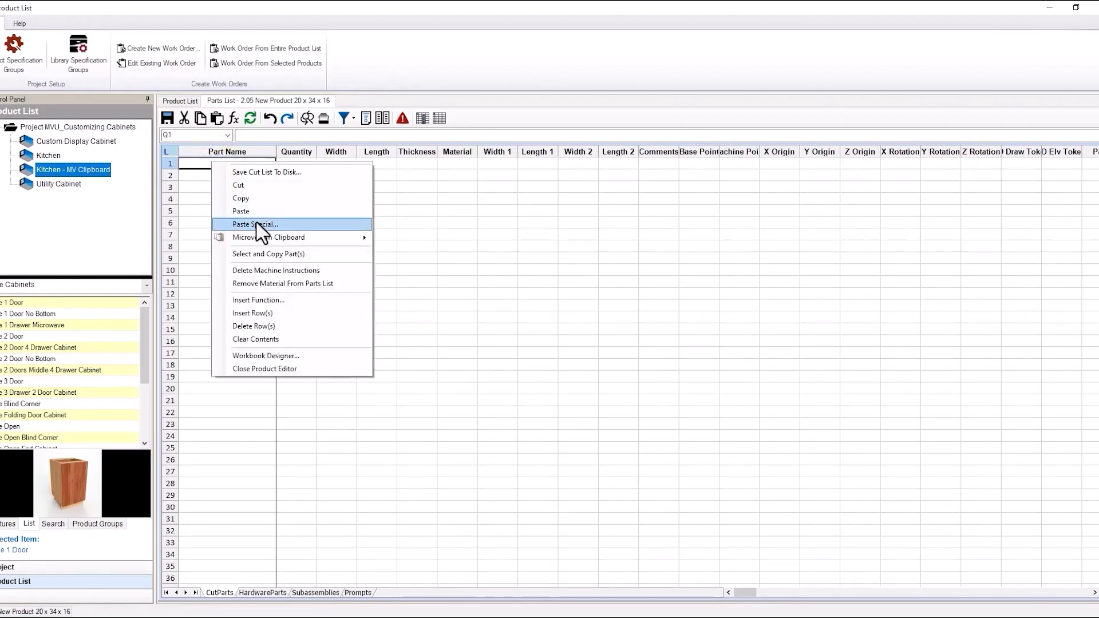
left_click(295, 237)
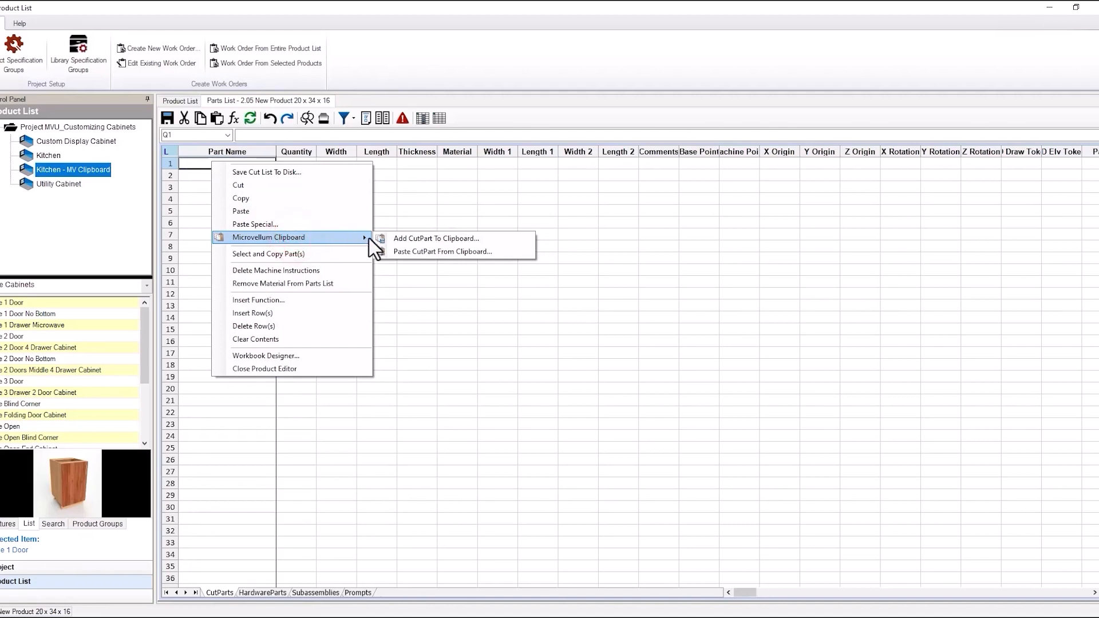
left_click(441, 252)
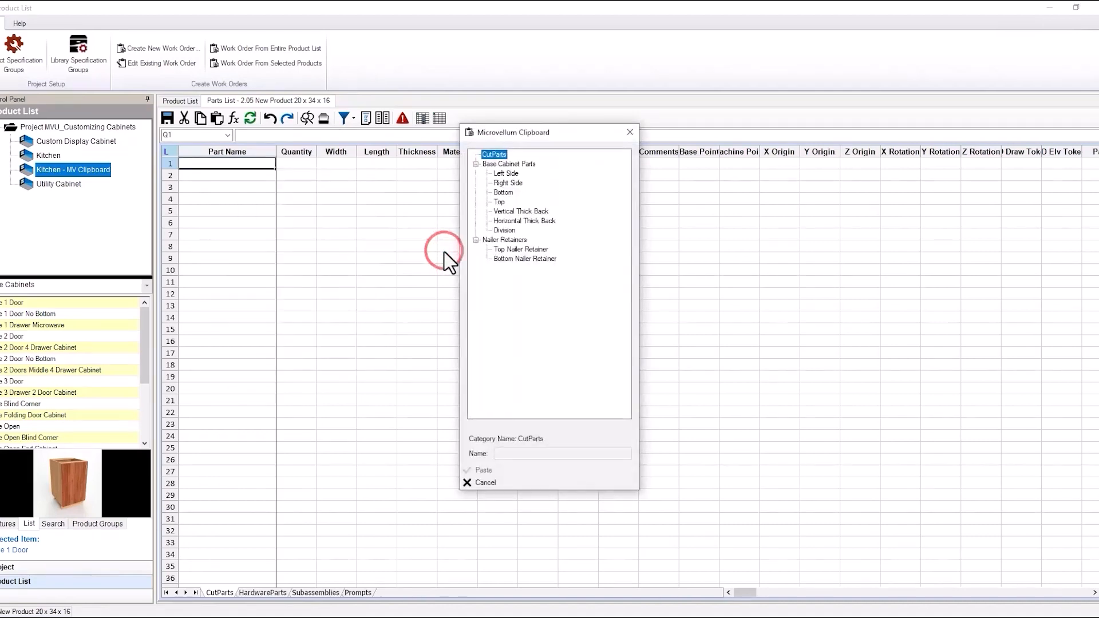
left_click(508, 174)
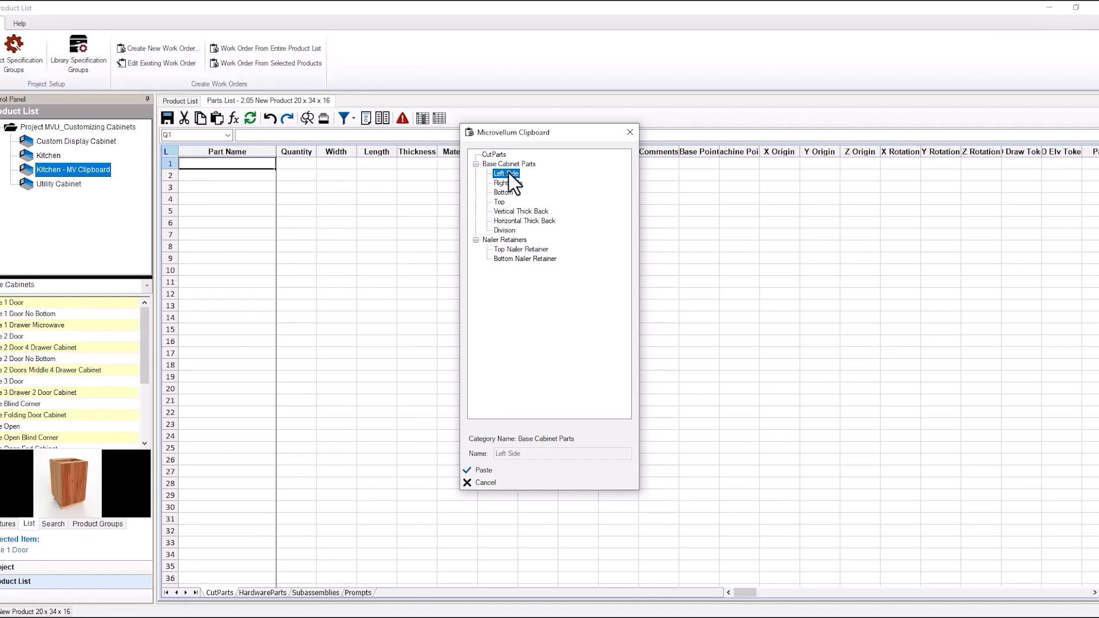
left_click(486, 470)
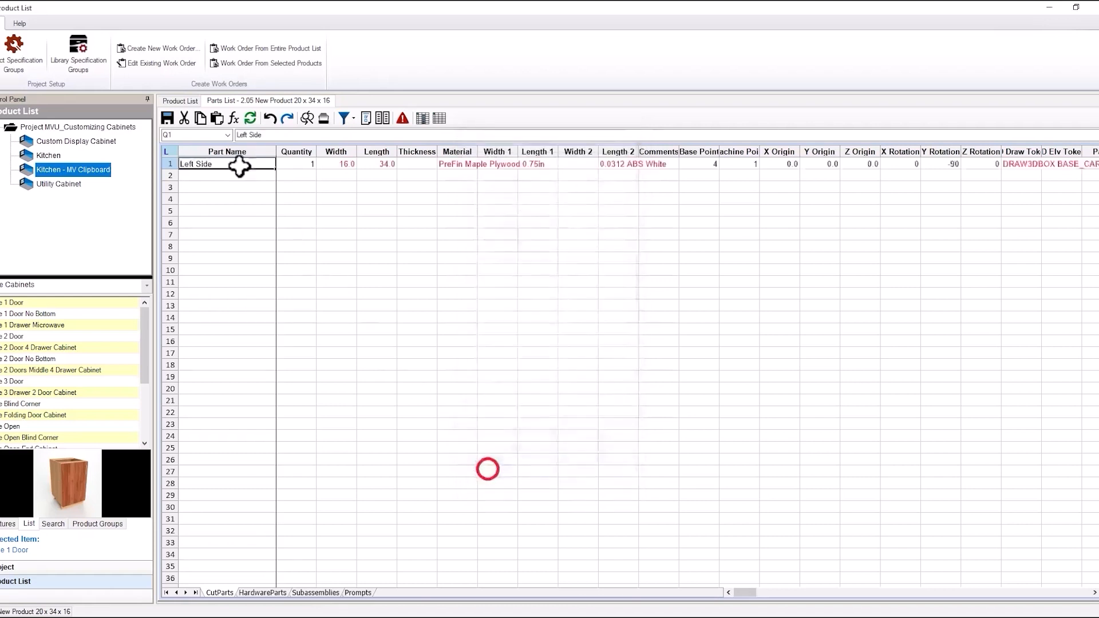
left_click(343, 165)
left_click(372, 166)
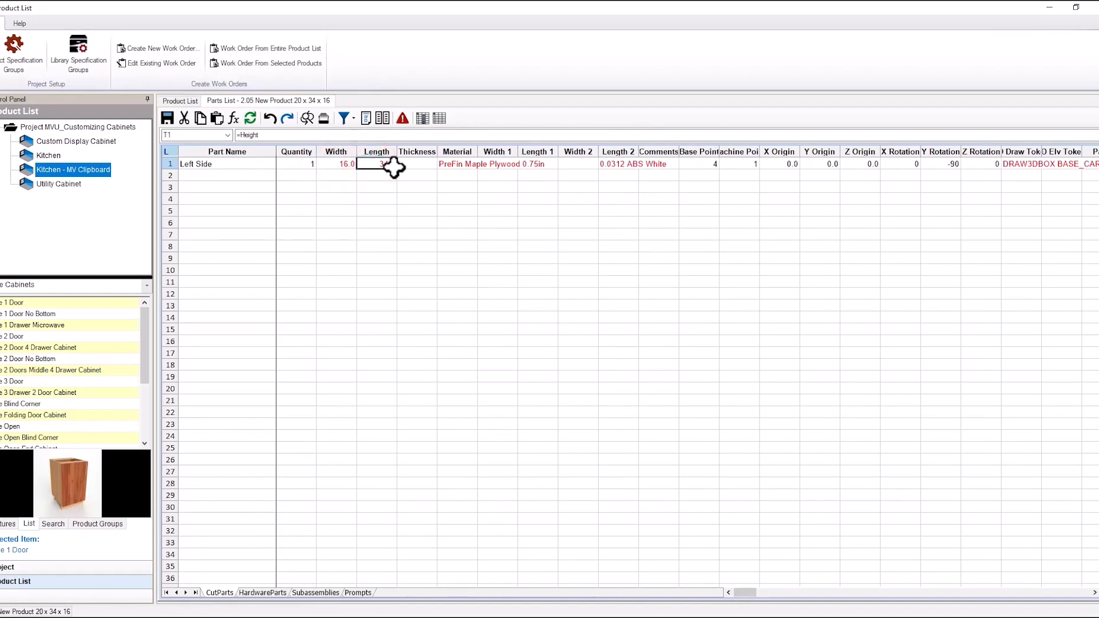
Step: Paste the Right Side base cabinet part from the Microvellum Clipboard into the second CutParts row
left_click(201, 173)
right_click(200, 172)
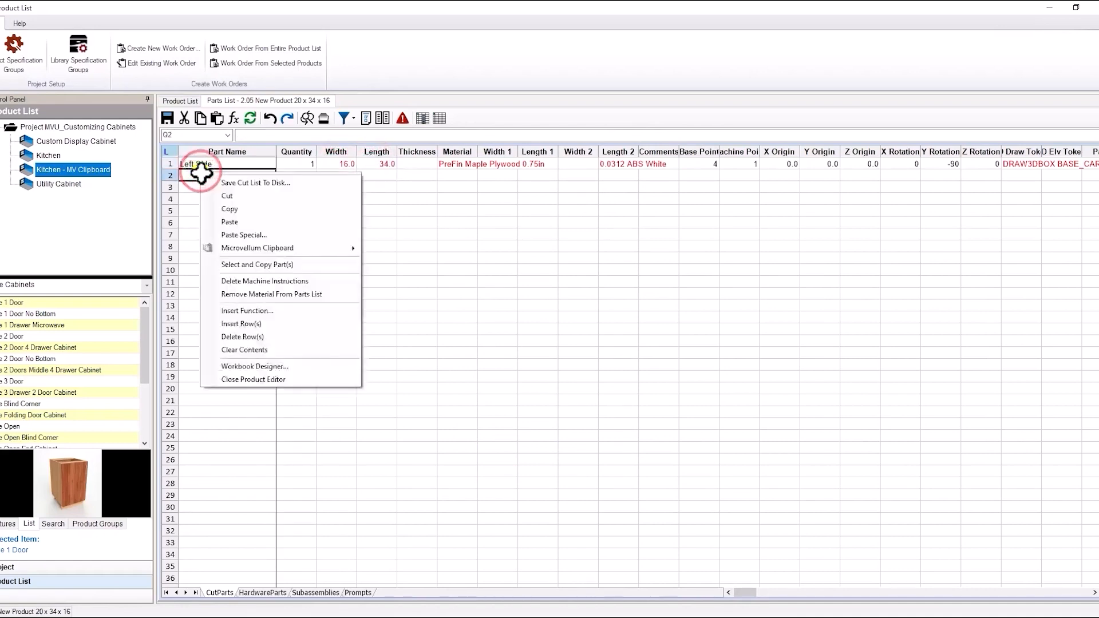
mouse_move(343, 248)
left_click(411, 263)
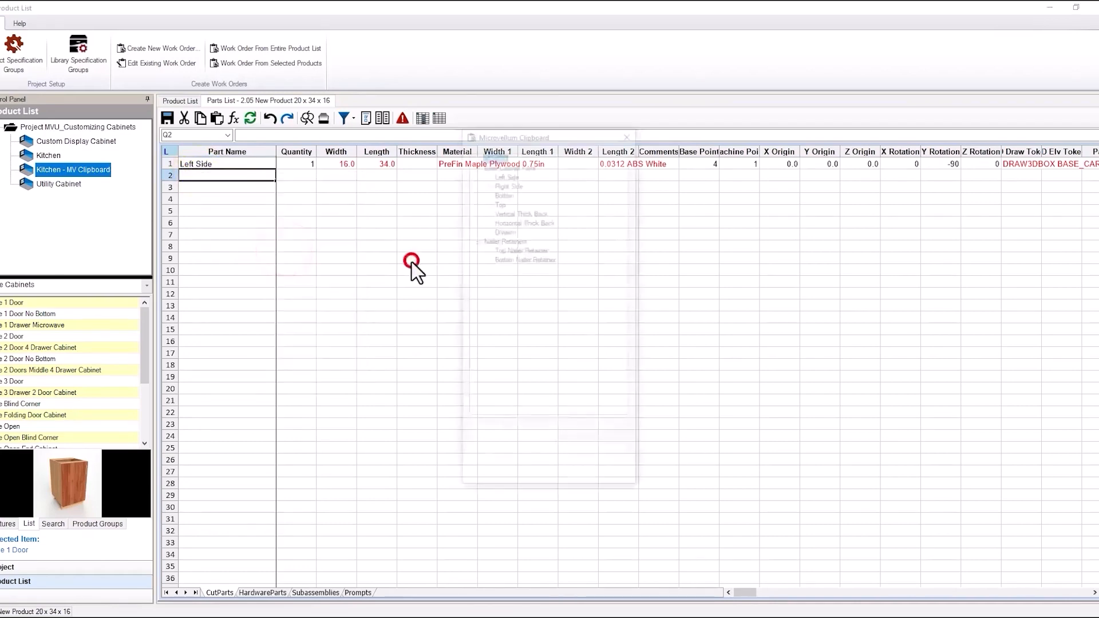
left_click(506, 183)
left_click(504, 193)
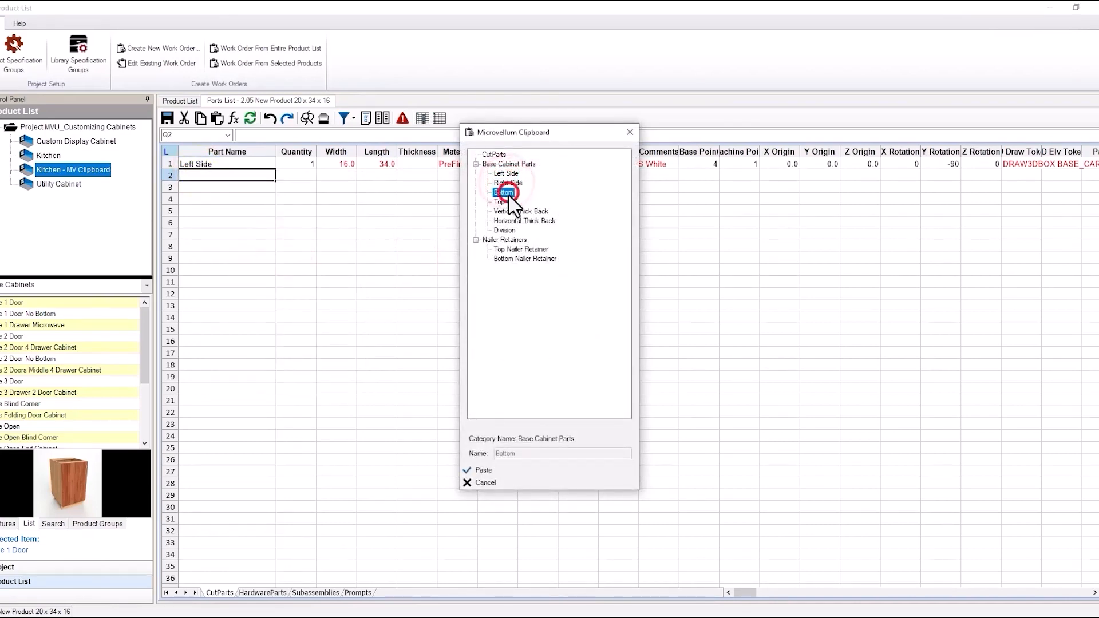
left_click(507, 183)
left_click(483, 470)
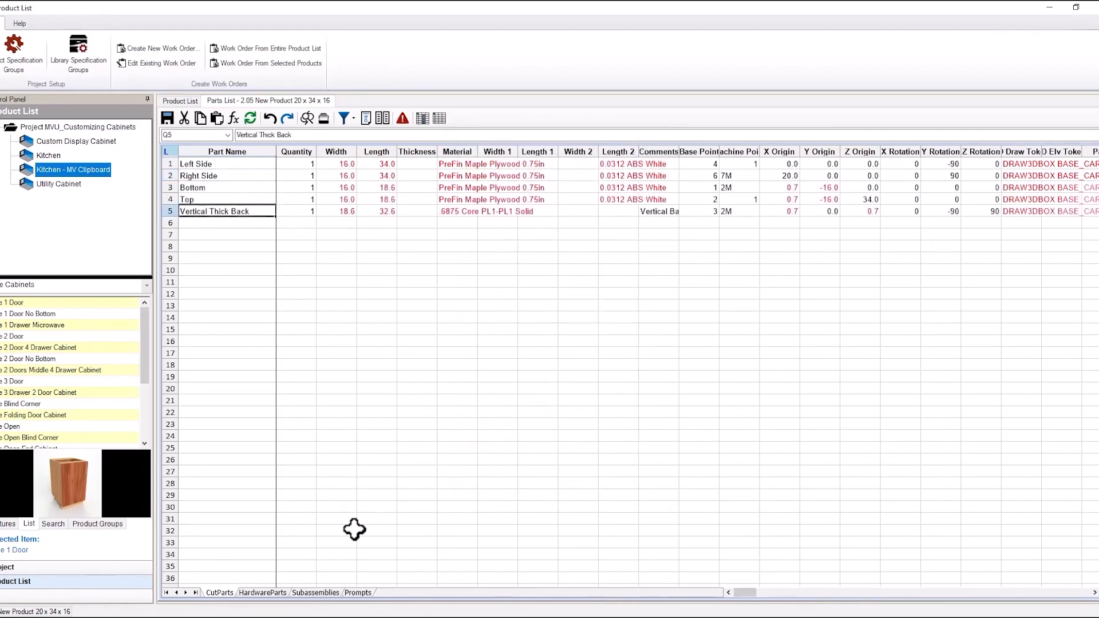
Step: Check the Left Side's width, length and material formulas, and leave the parts list, saving the new product's changes
left_click(337, 166)
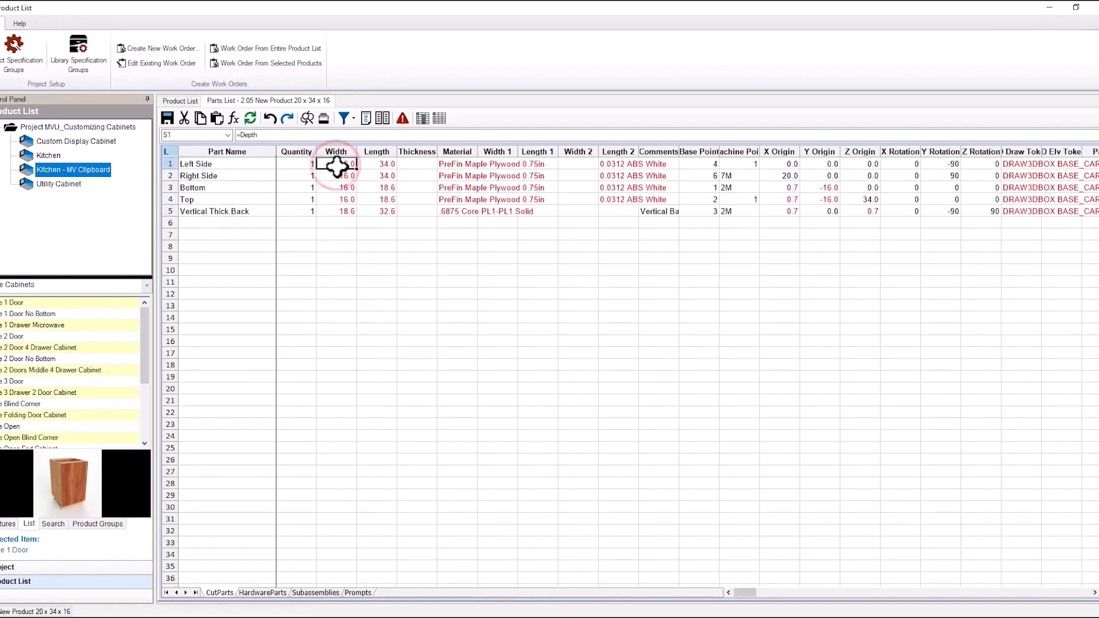
left_click(377, 164)
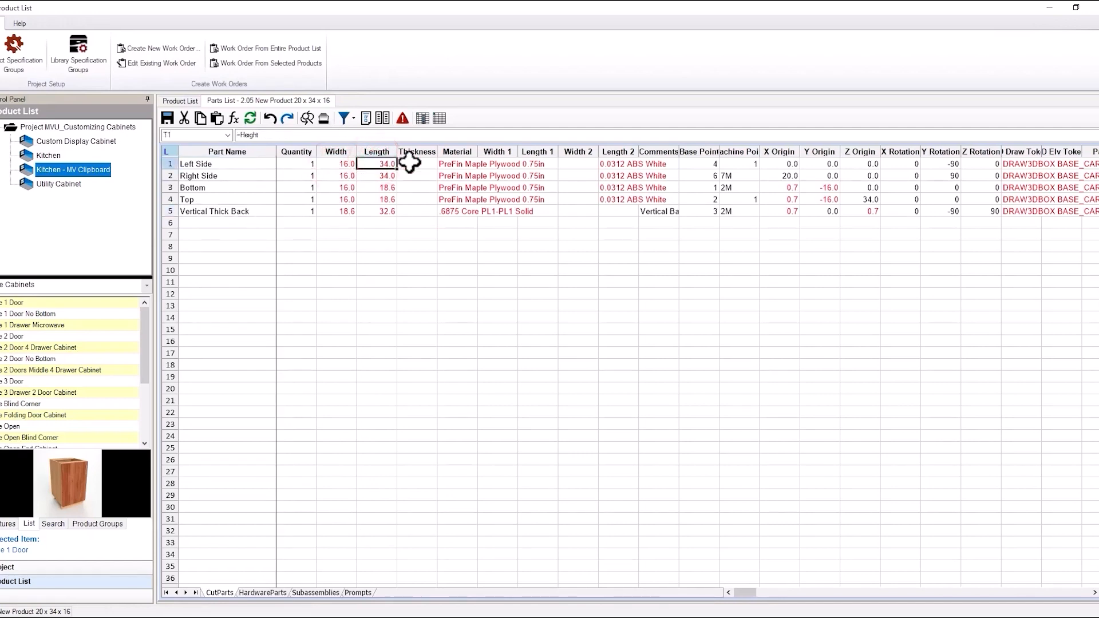
left_click(448, 163)
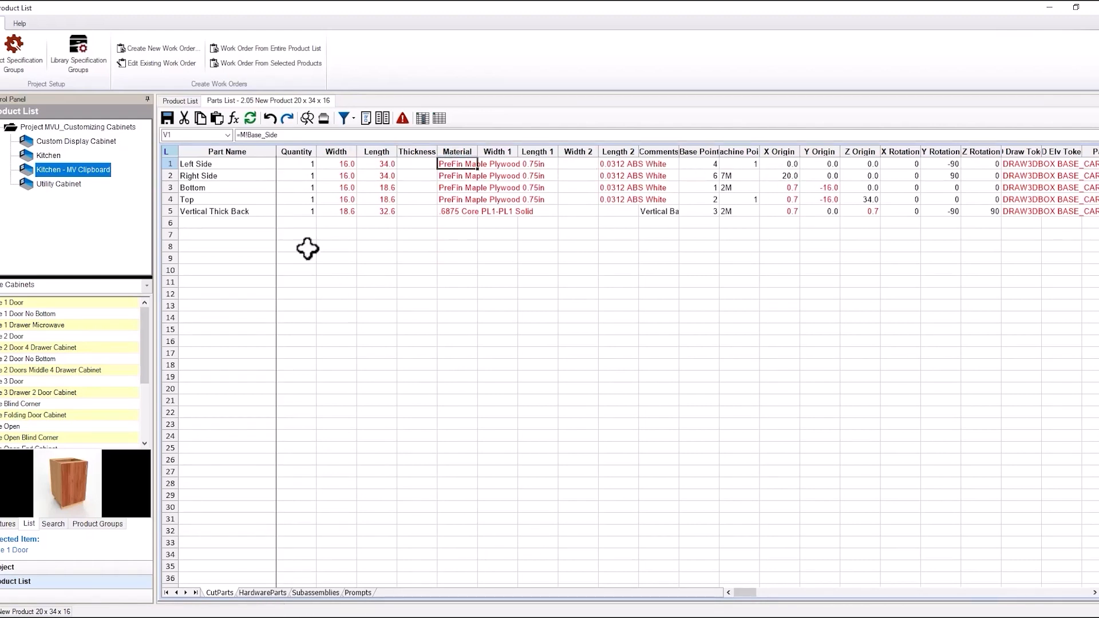
left_click(172, 101)
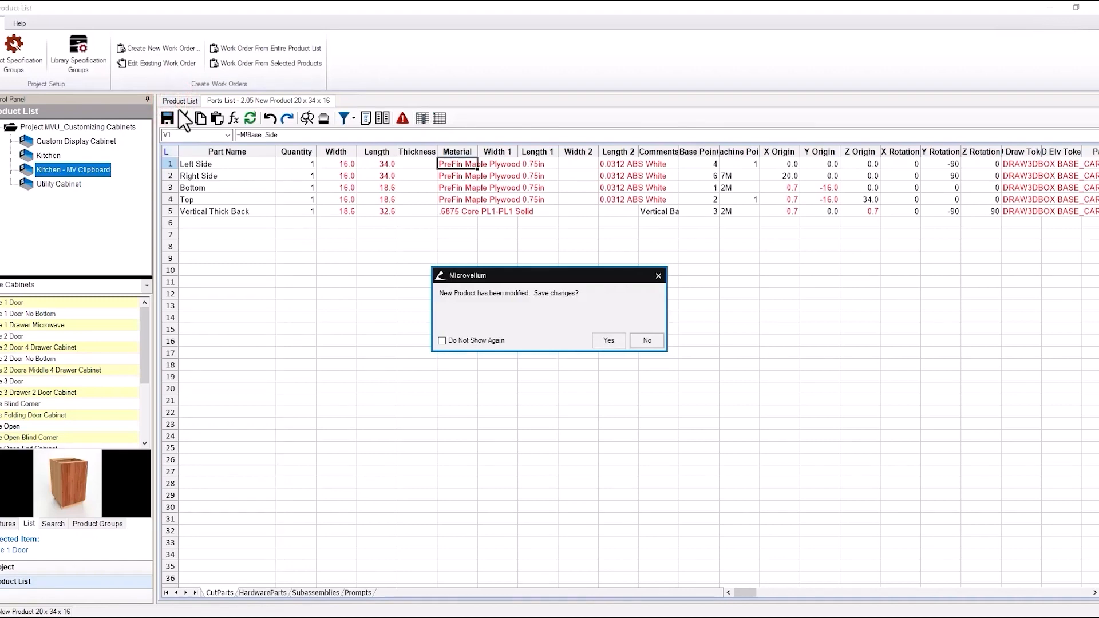
left_click(605, 341)
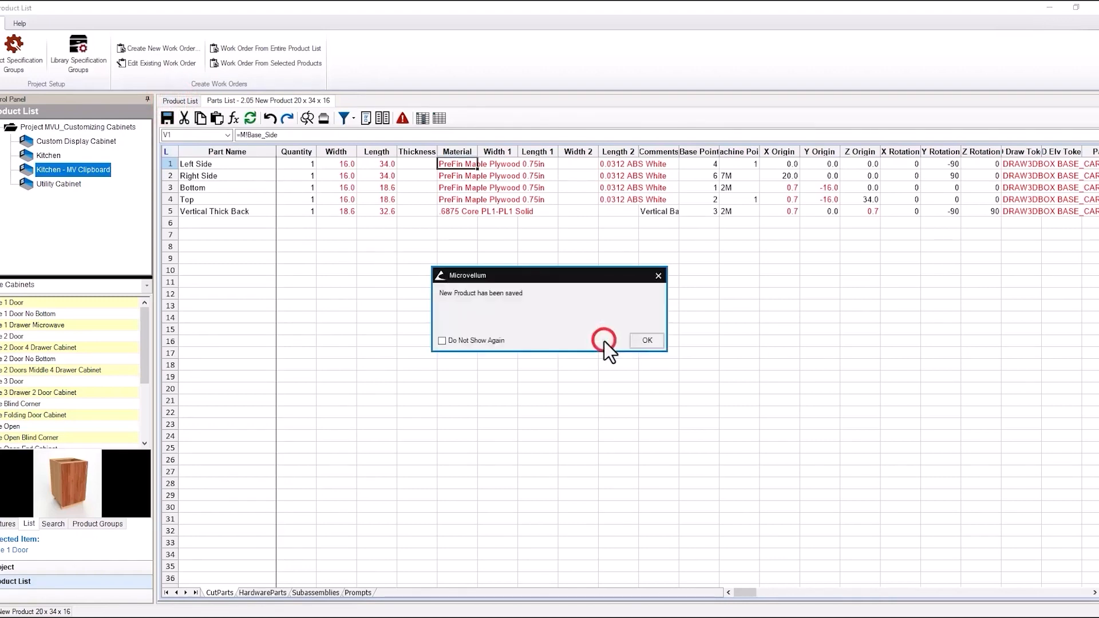
left_click(643, 341)
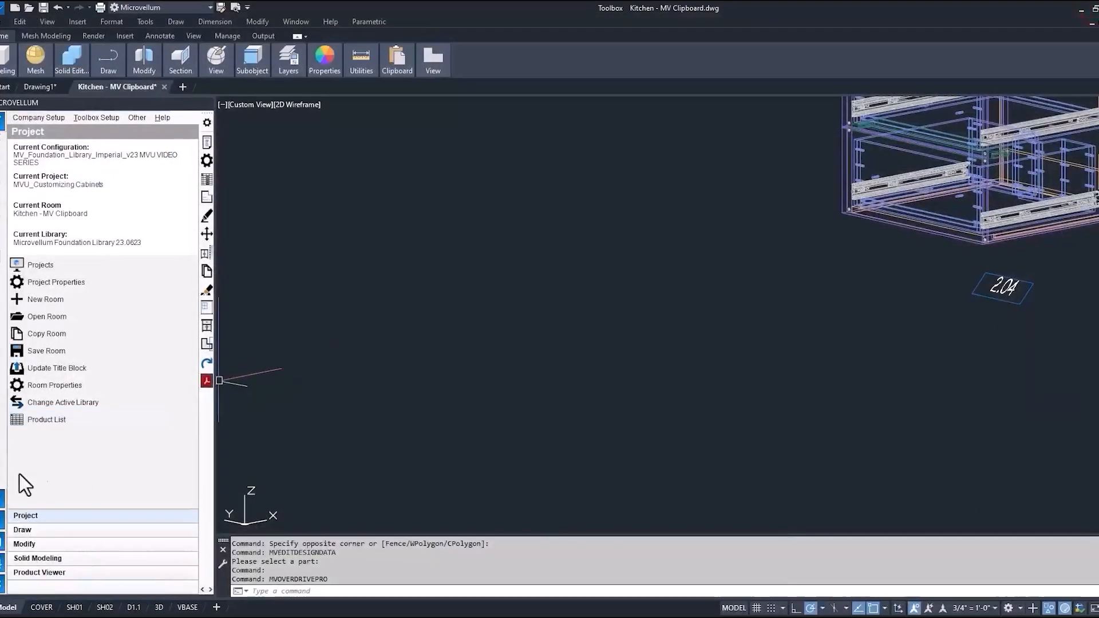
Step: Place the new product 2.05 at a selected point in empty drawing space, accepting its prompts as they are
left_click(58, 572)
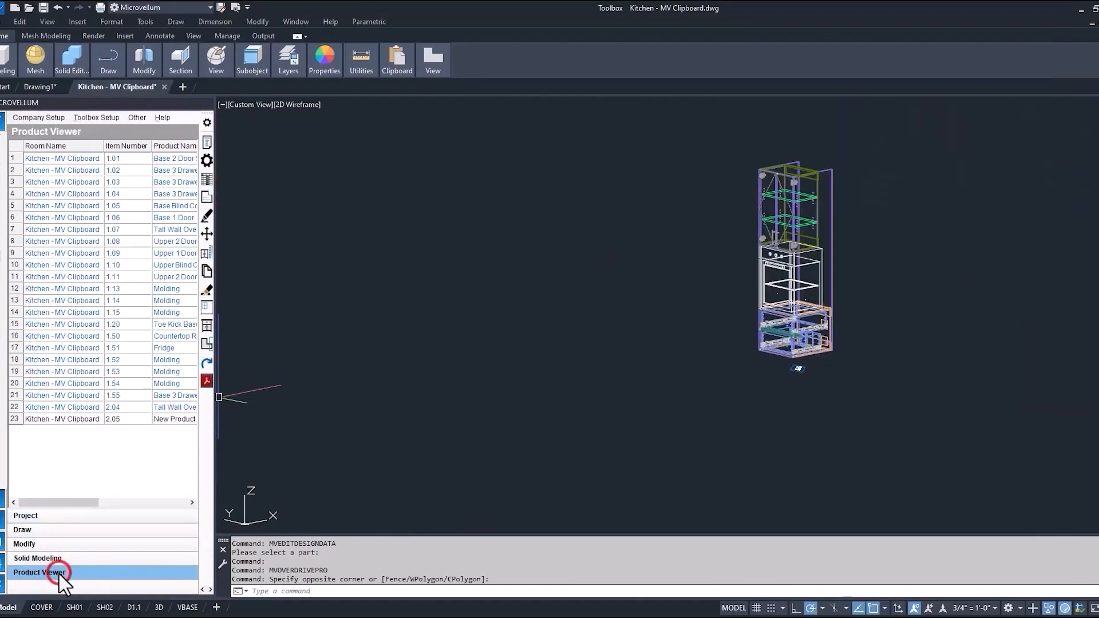
left_click(57, 419)
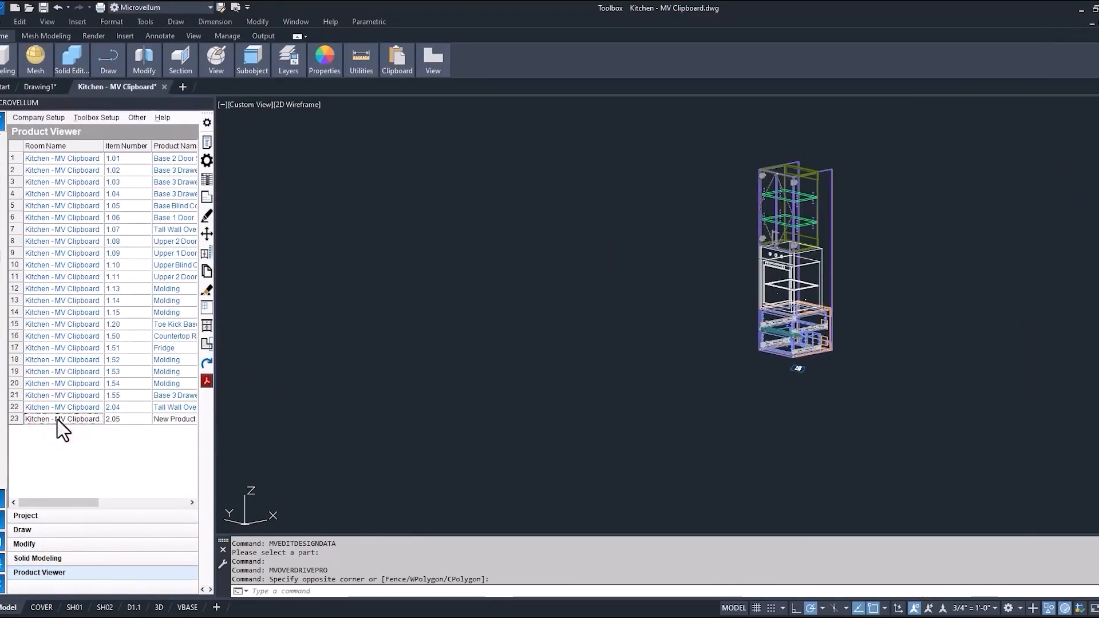
right_click(57, 420)
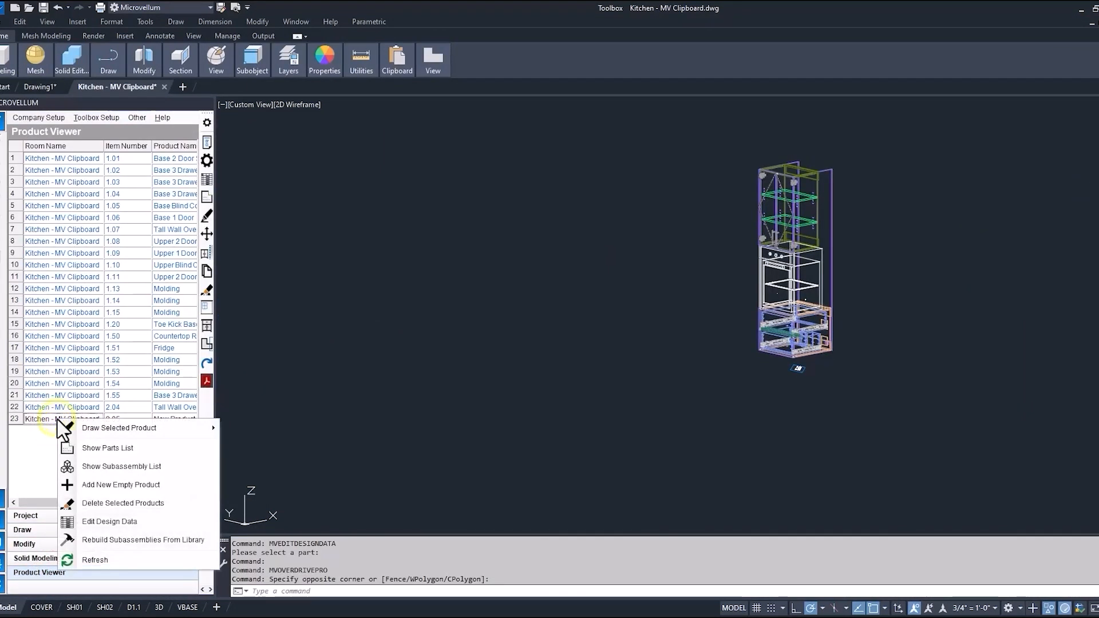
left_click(127, 431)
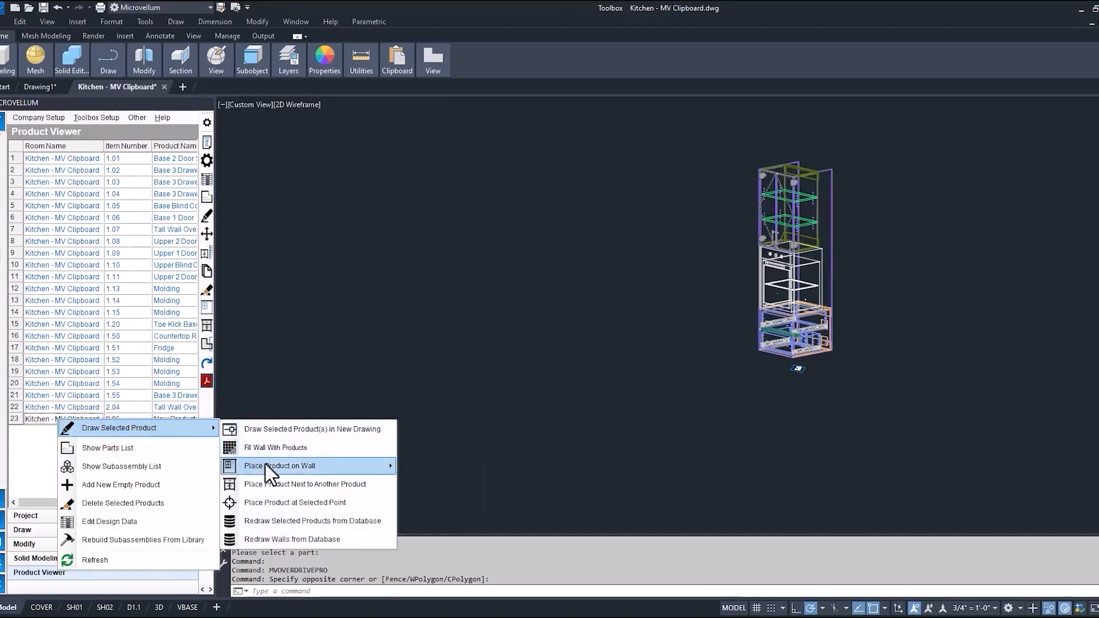
left_click(280, 500)
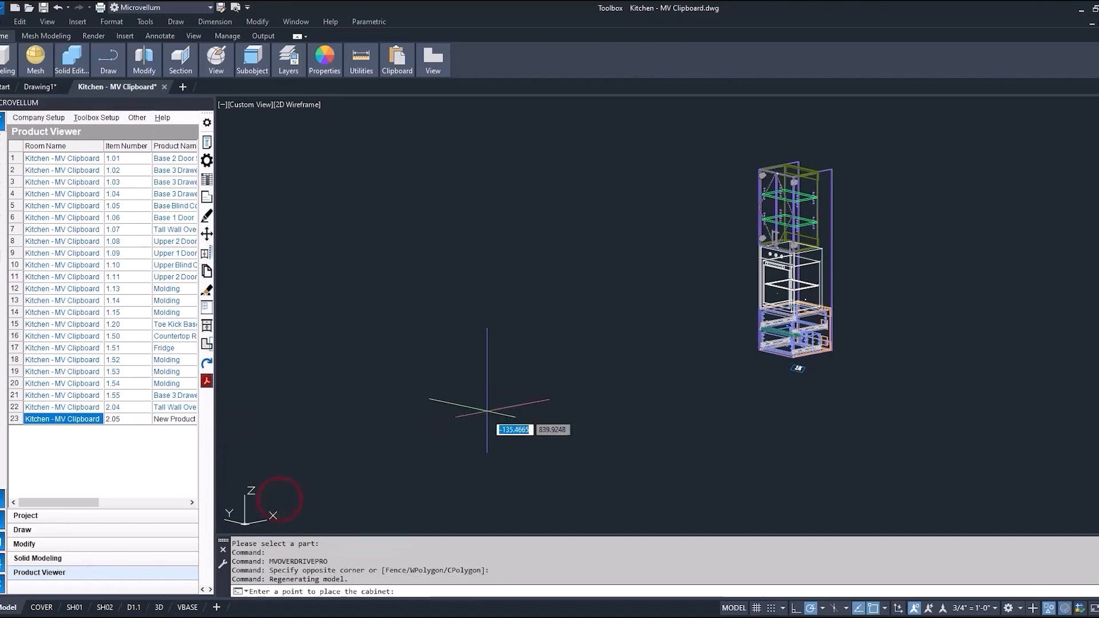
left_click(486, 412)
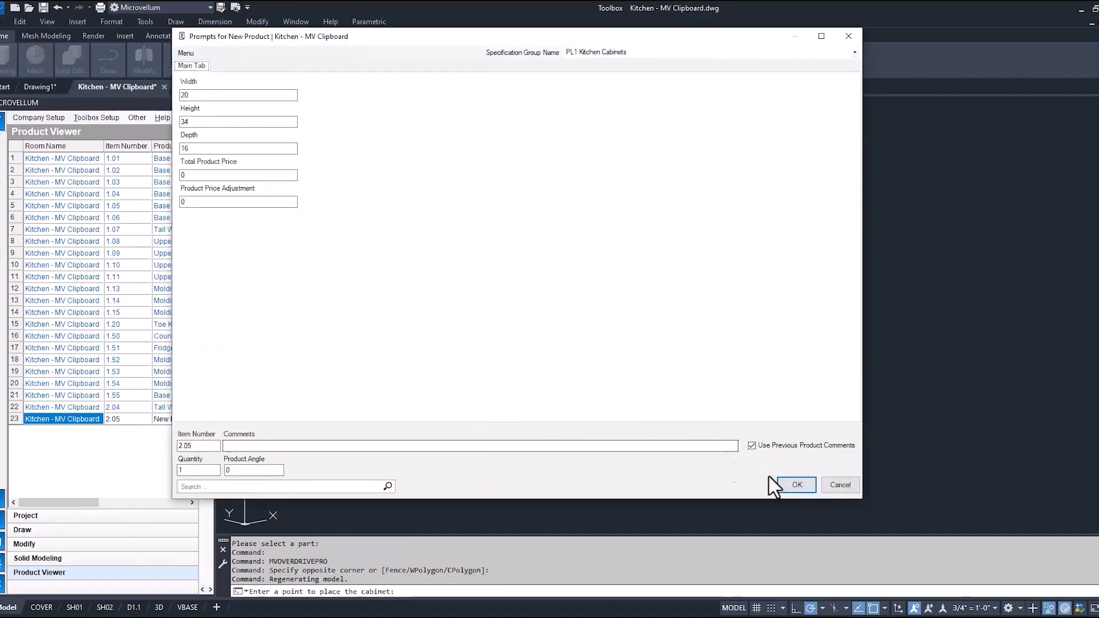
left_click(797, 484)
Step: Examine how the panels meet at the bottom and top corners of the drawn cabinet 2.05
scroll(393, 424, "up", 3)
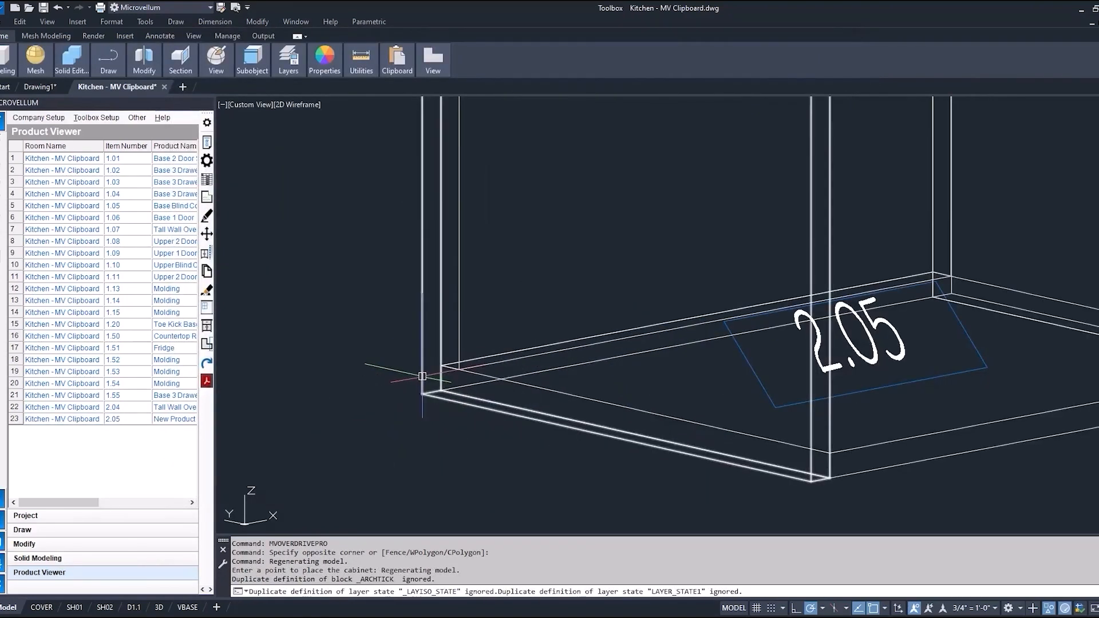
scroll(413, 366, "down", 4)
scroll(606, 377, "down", 4)
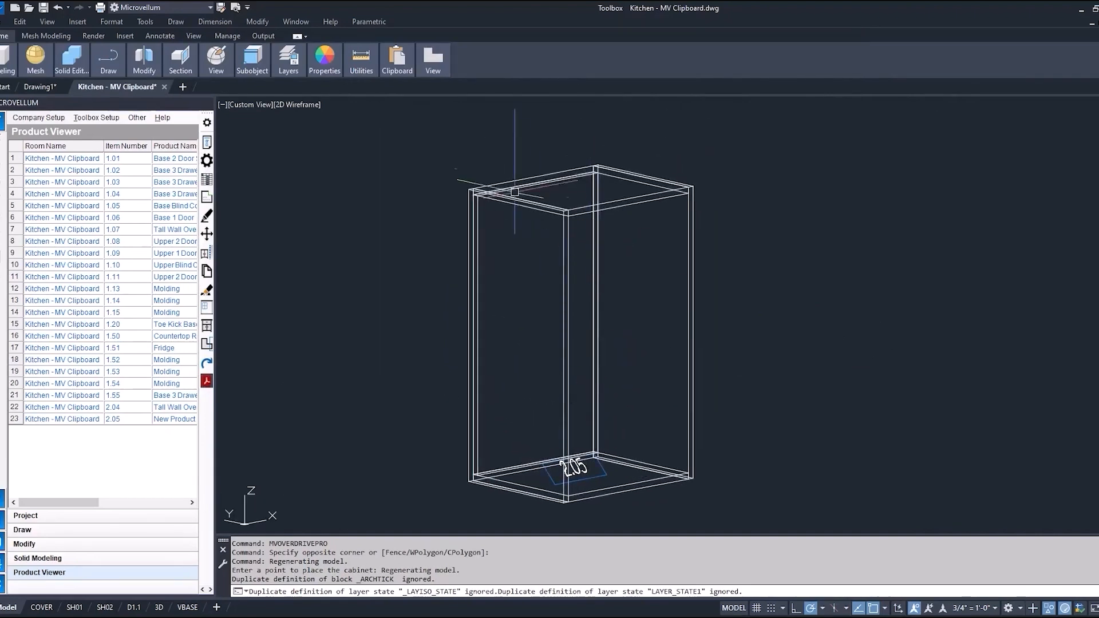
scroll(513, 179, "up", 6)
scroll(481, 240, "down", 5)
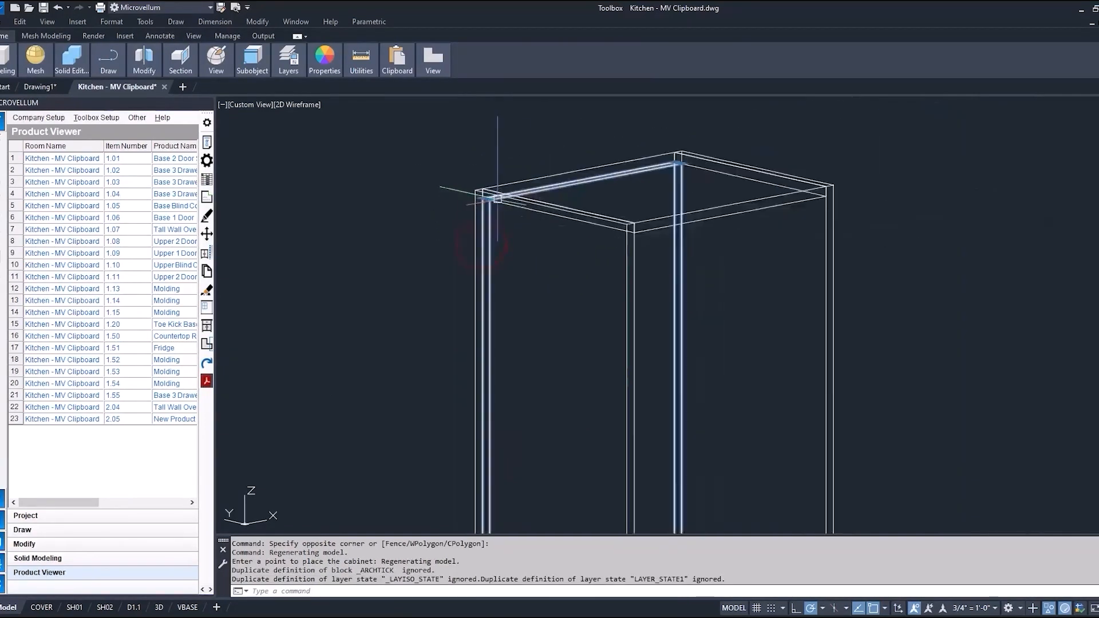
key("Escape")
key("Escape")
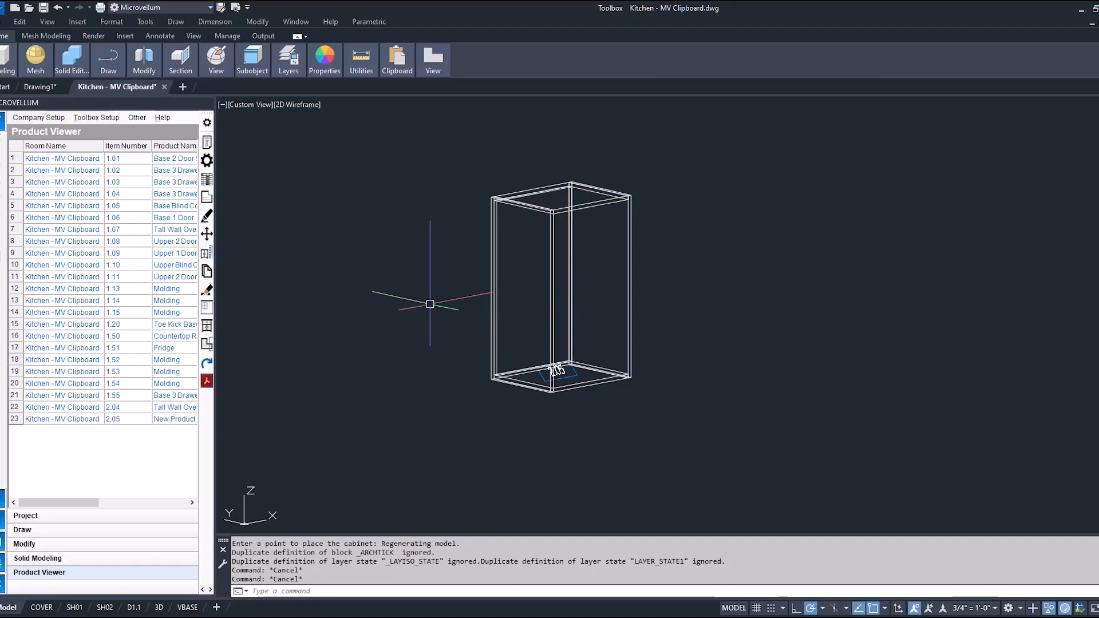
Step: Open the design data of the drawn cabinet 2.05 and widen the Machine Token 1 column
left_click(206, 179)
left_click(538, 207)
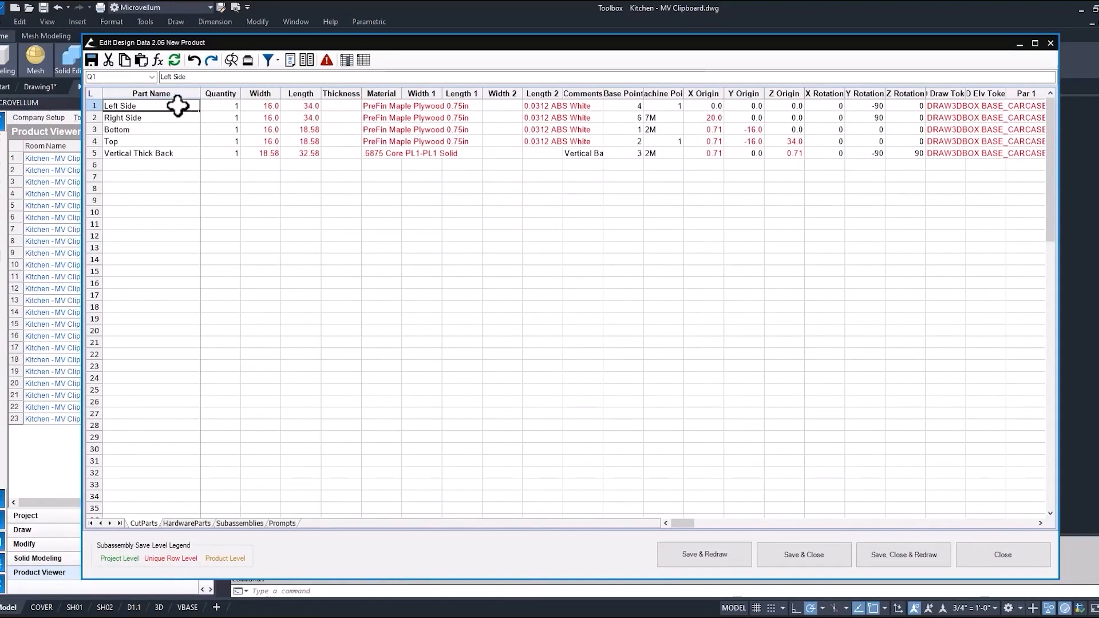
left_click_drag(681, 520, 681, 521)
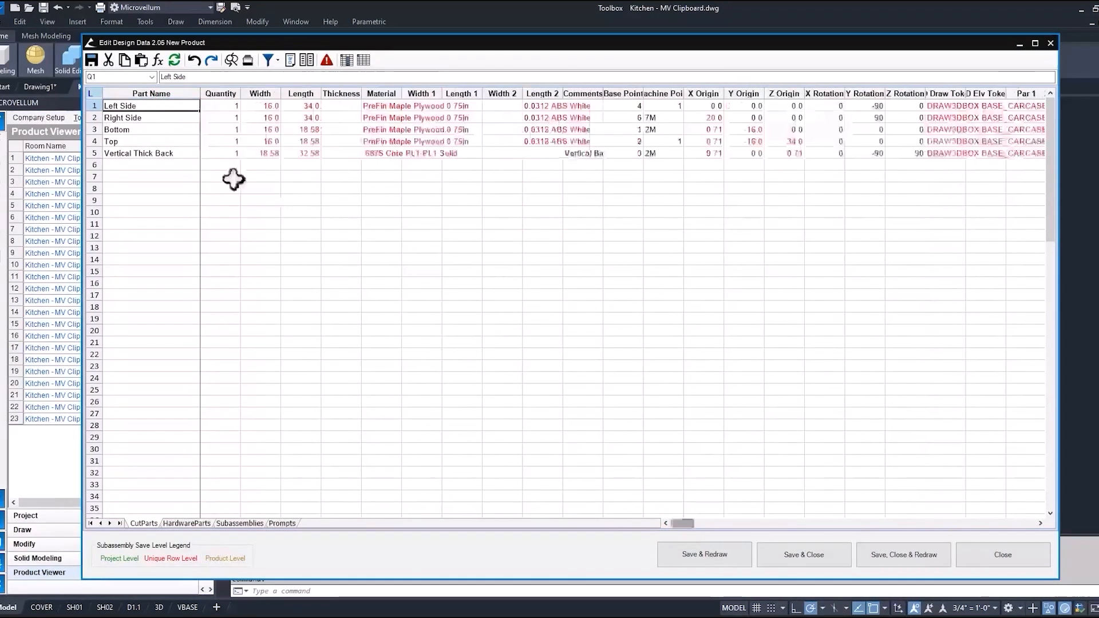
left_click(146, 130)
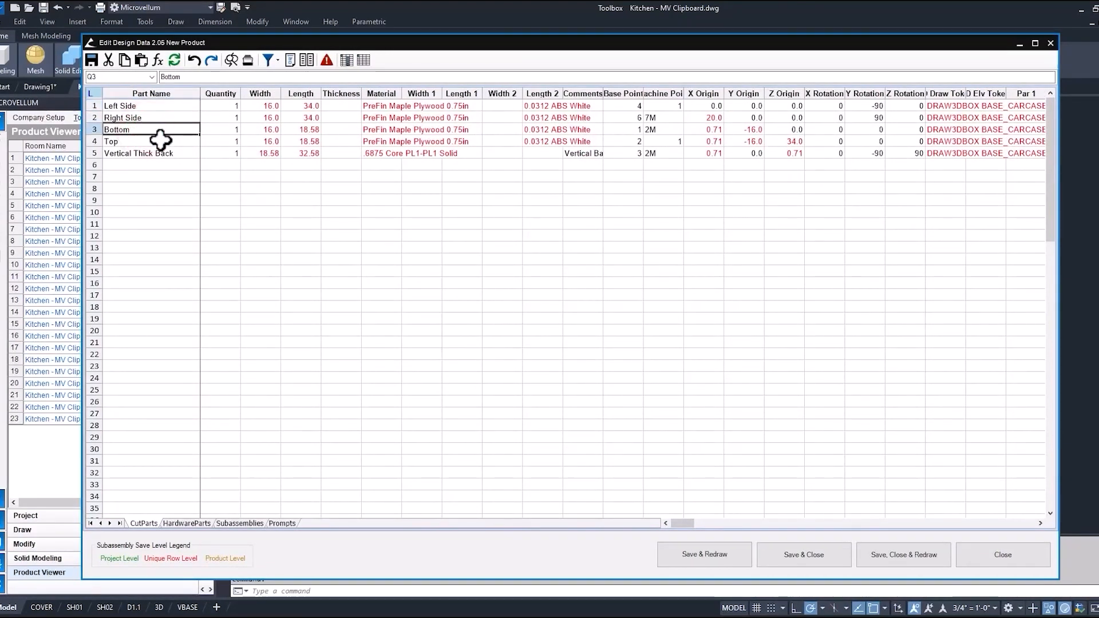
left_click_drag(684, 523, 704, 523)
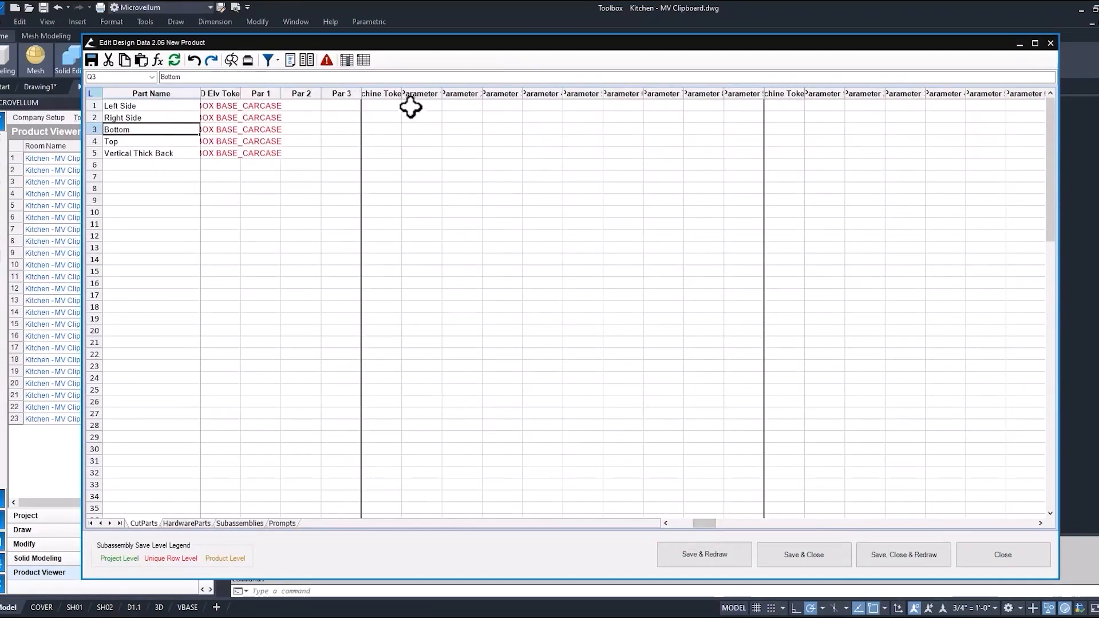
left_click_drag(400, 92, 498, 95)
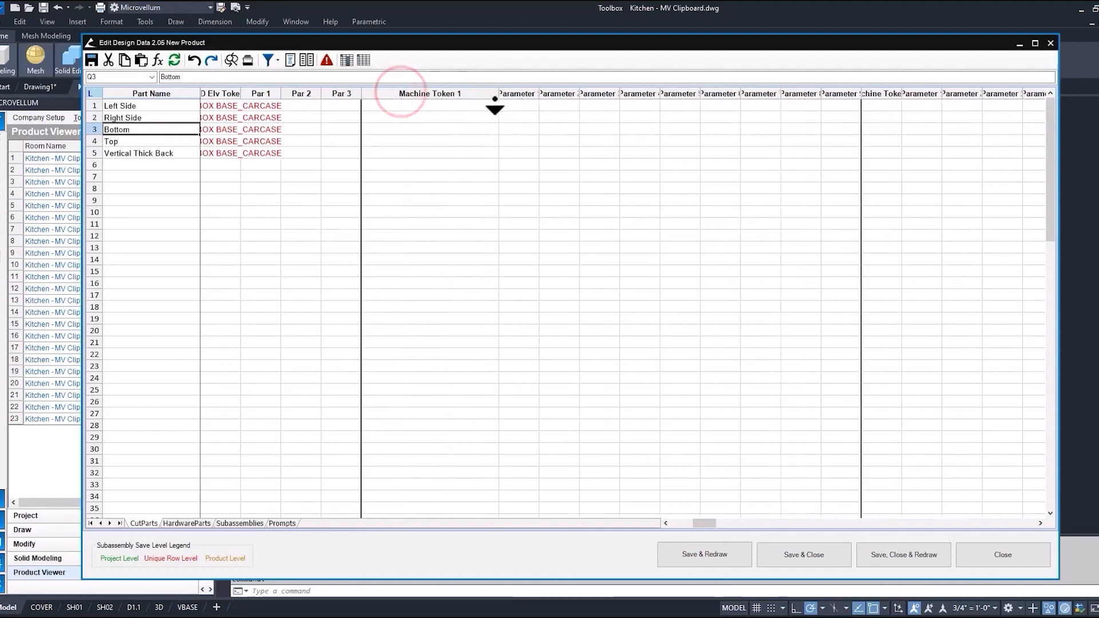
Step: Paste the Screws HOLES3 token from the Microvellum Clipboard into the Bottom part's Machine Token 1
left_click(397, 129)
right_click(398, 129)
left_click(475, 205)
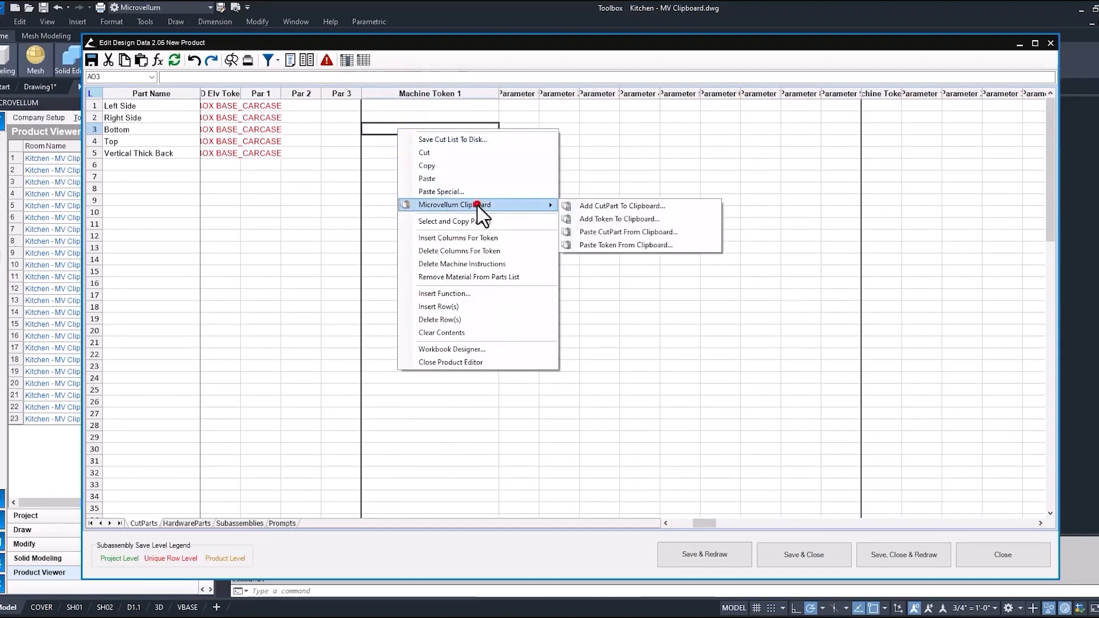
left_click(624, 246)
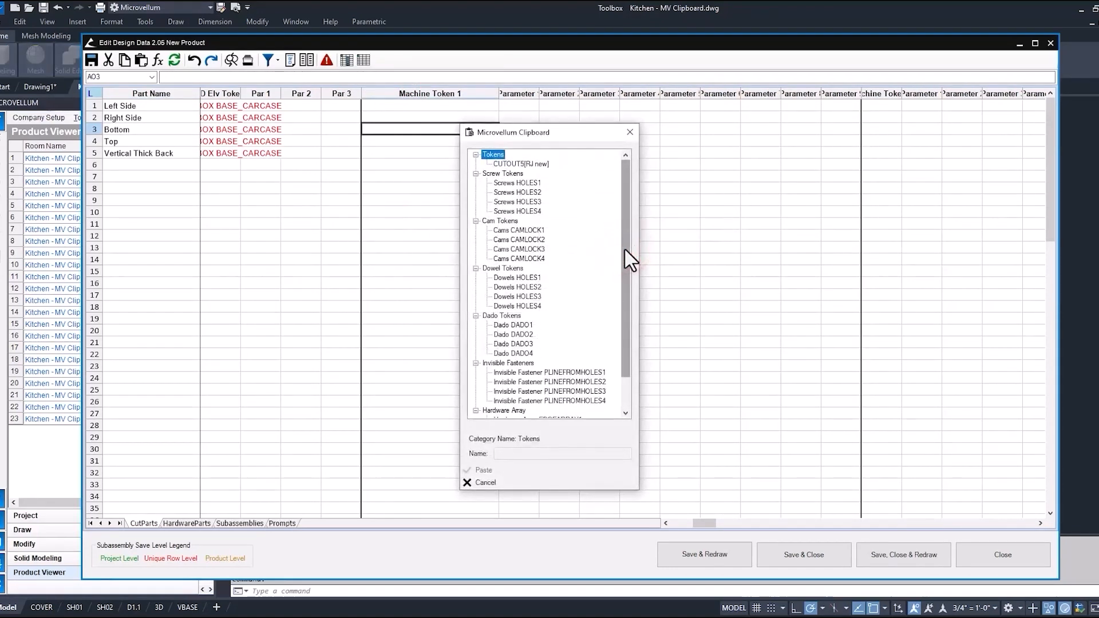
left_click(518, 202)
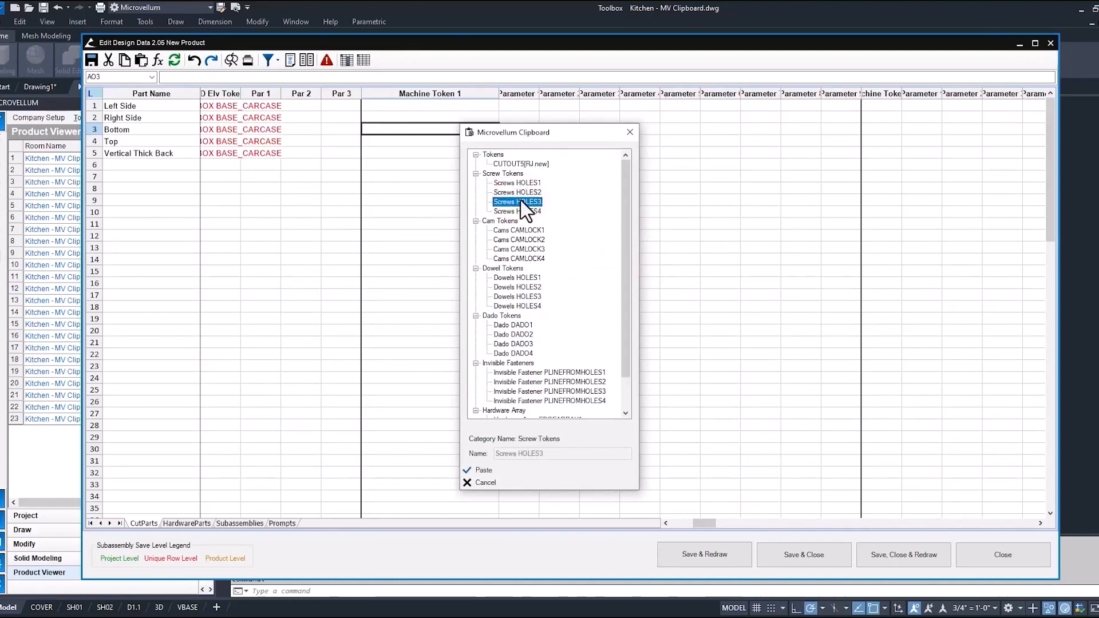
left_click(482, 470)
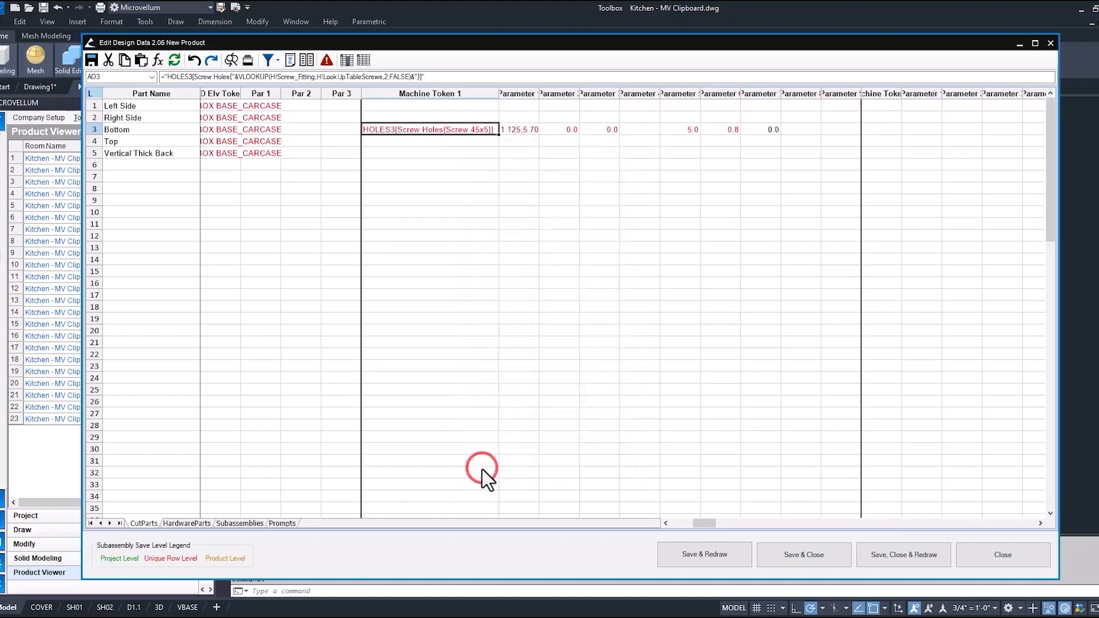
Step: Paste the Screws HOLES4 token into the Bottom part's second machine token, and save, close and redraw the product
left_click(873, 129)
right_click(872, 129)
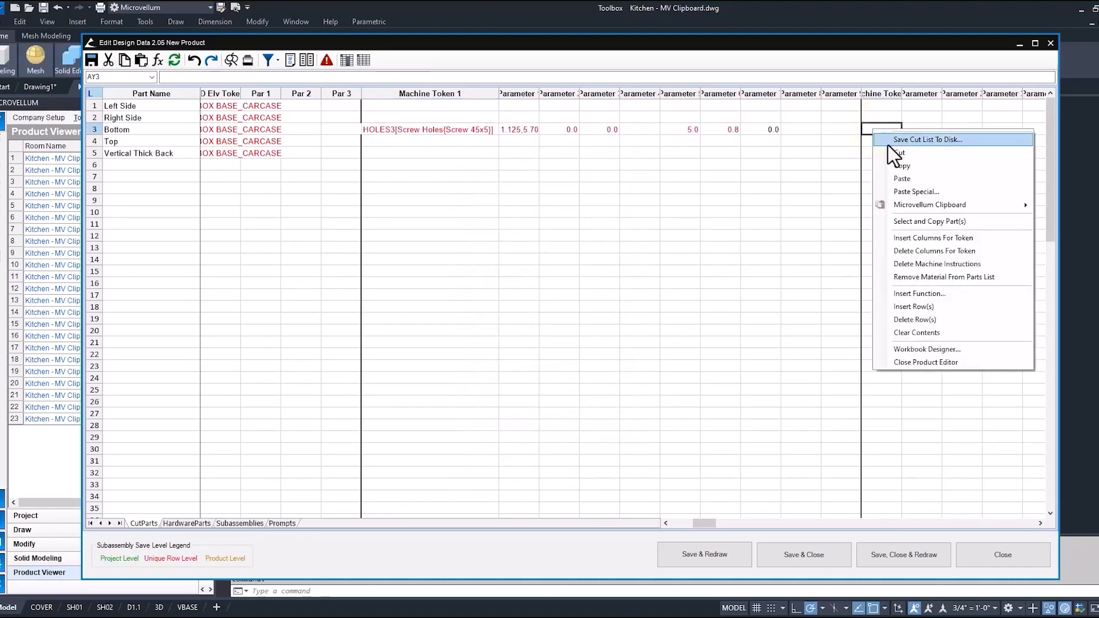
mouse_move(949, 207)
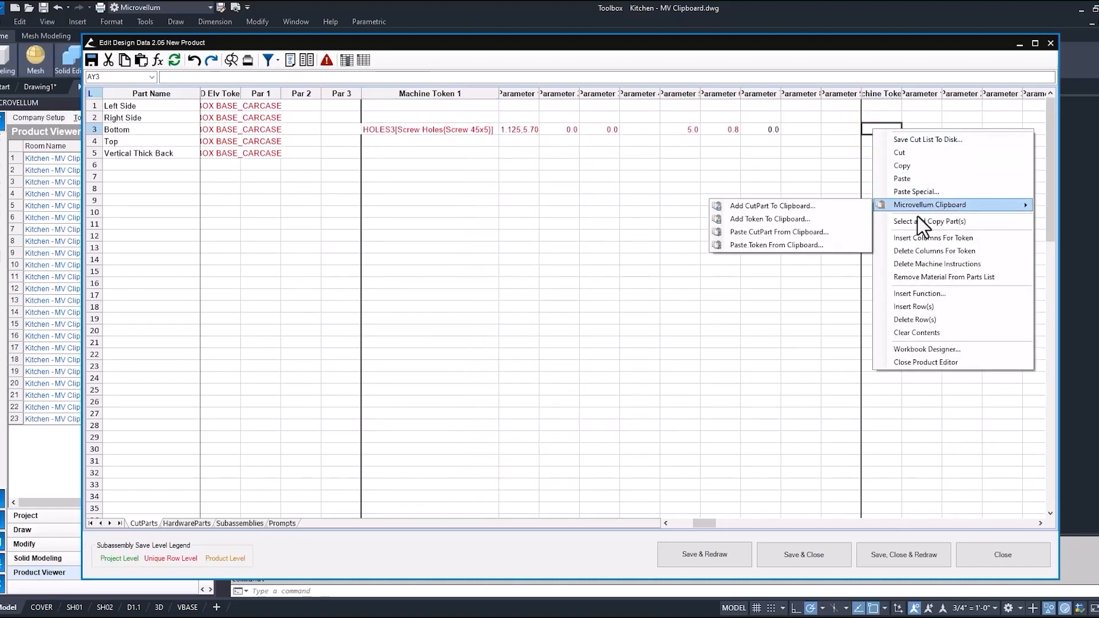
left_click(802, 246)
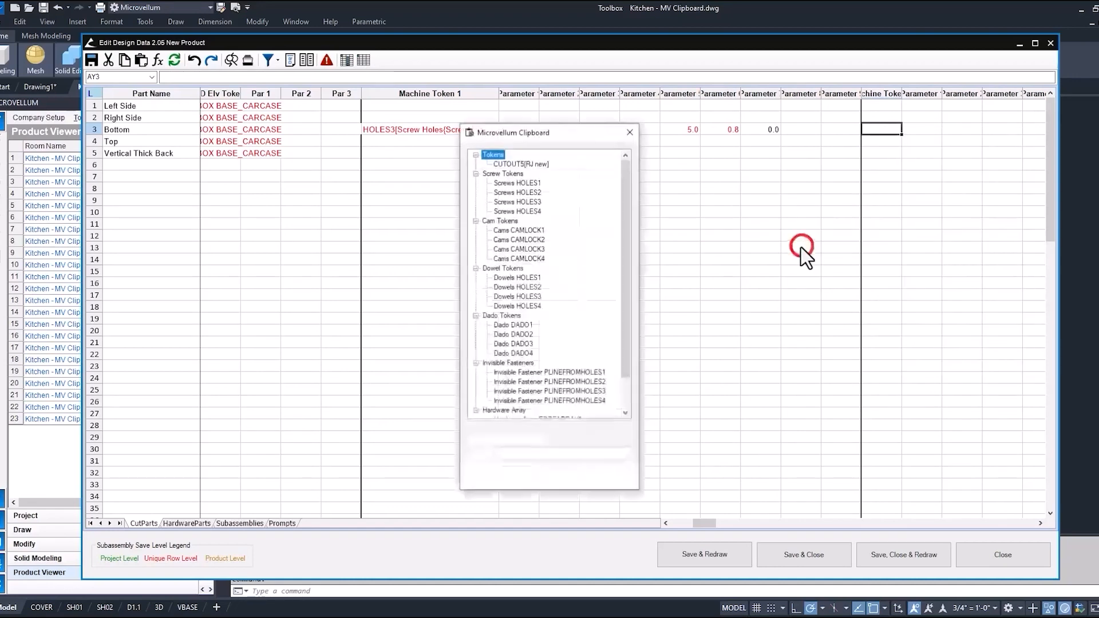
left_click(516, 211)
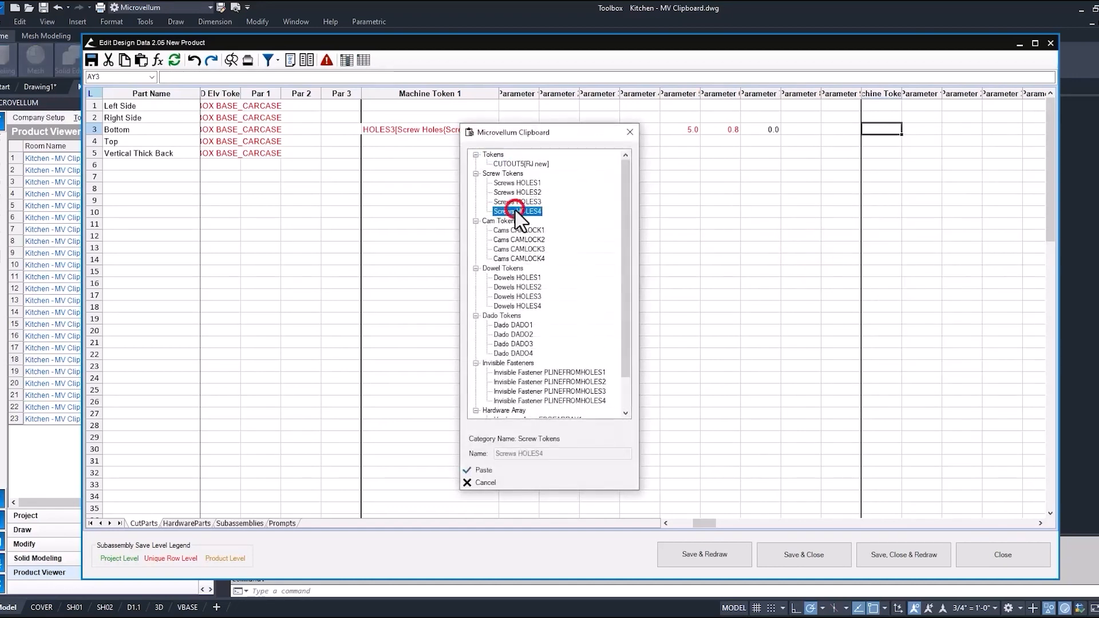
left_click(490, 472)
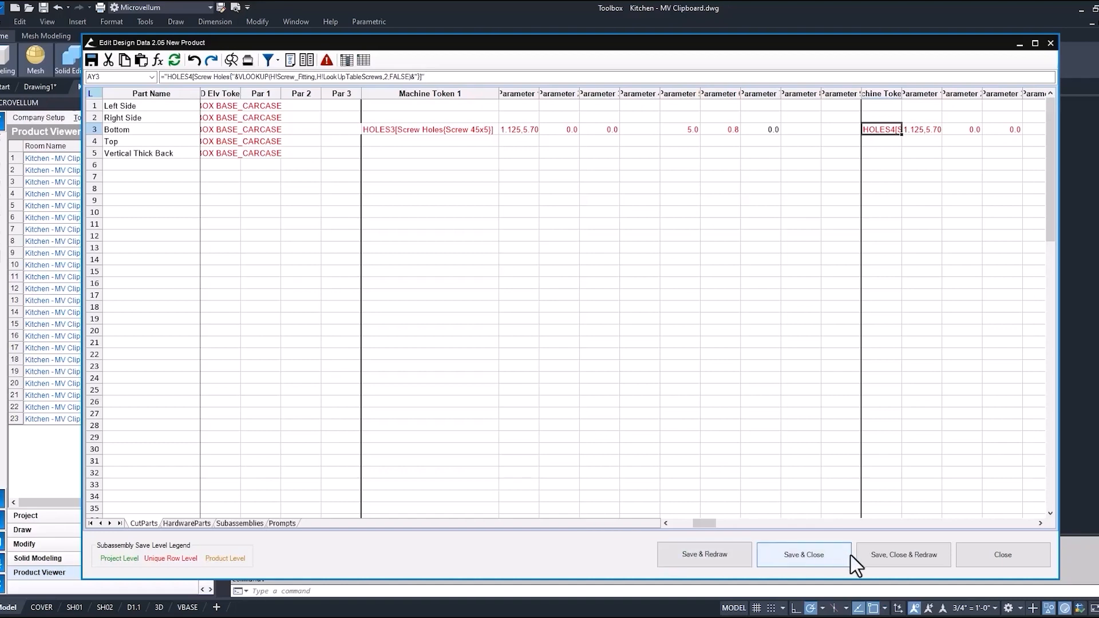
left_click(898, 554)
left_click(621, 338)
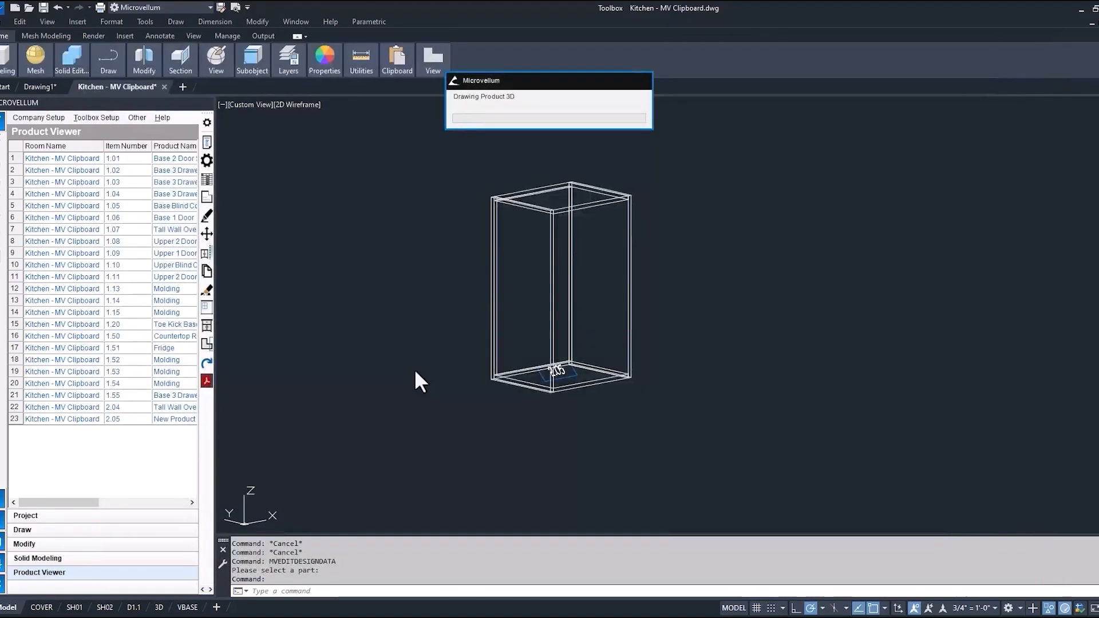
Step: Examine the screw holes along both ends of the Bottom panel of the redrawn cabinet 2.05
scroll(625, 378, "up", 6)
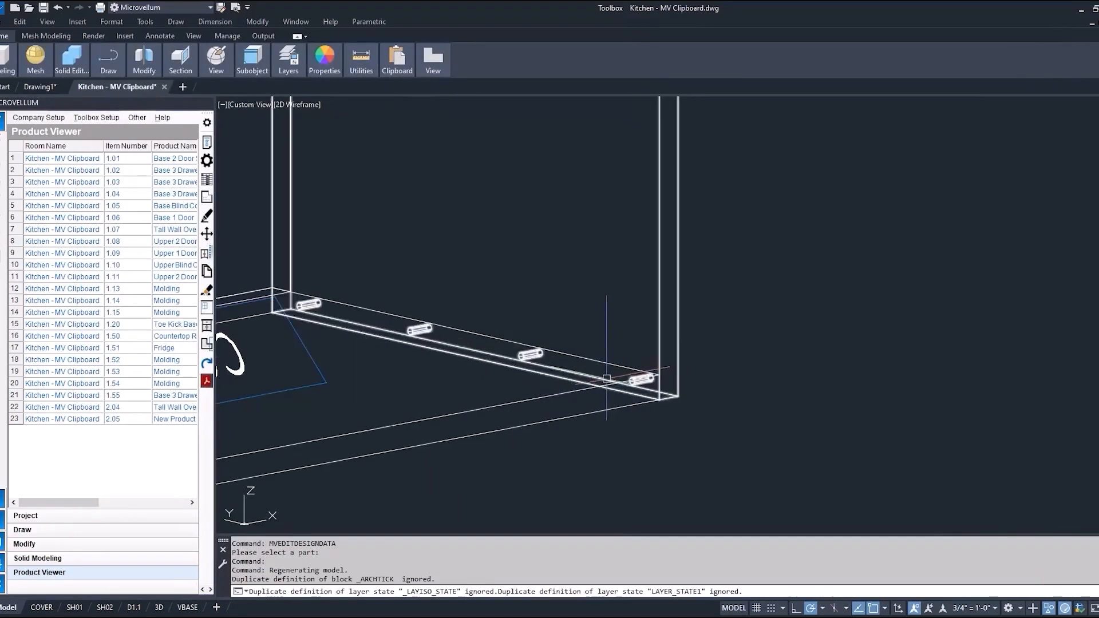
scroll(606, 367, "down", 2)
scroll(604, 365, "down", 6)
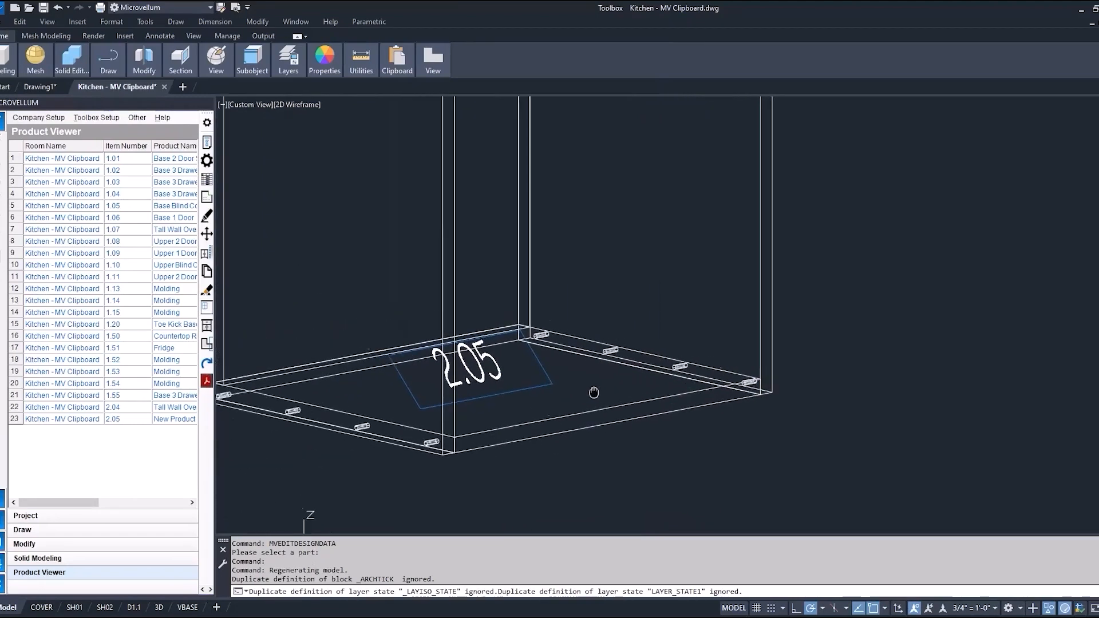
middle_click_drag(534, 265, 569, 376)
scroll(571, 268, "up", 3)
scroll(571, 268, "down", 3)
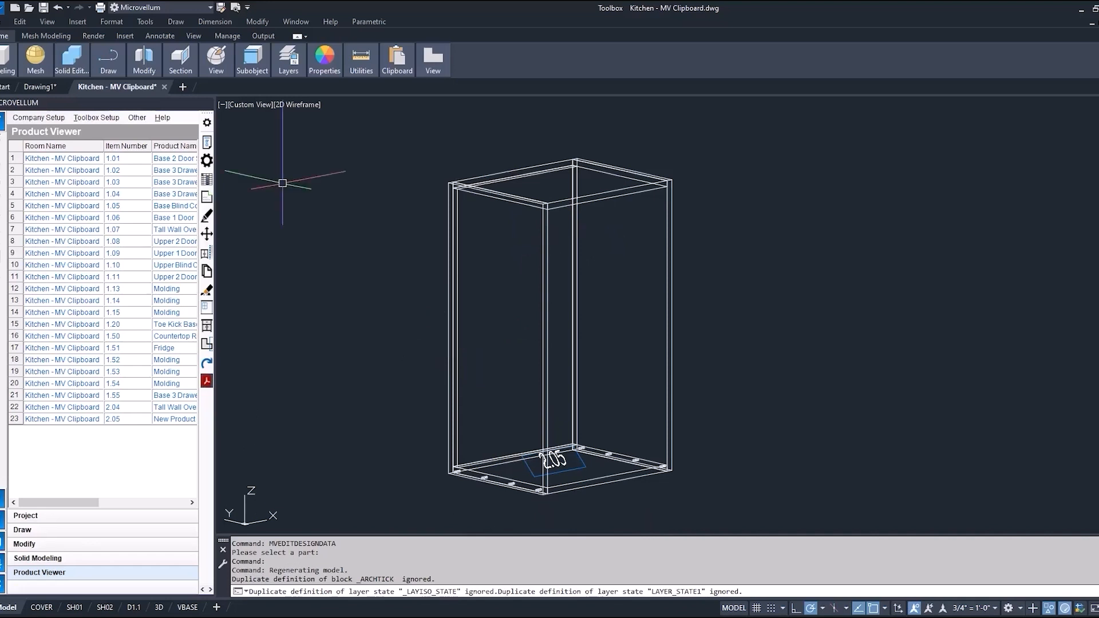
Step: Open the part properties of cabinet 2.05 and add the Screws HOLES3 clipboard token to the Vertical Thick Back's machining tokens
left_click(207, 159)
left_click(456, 202)
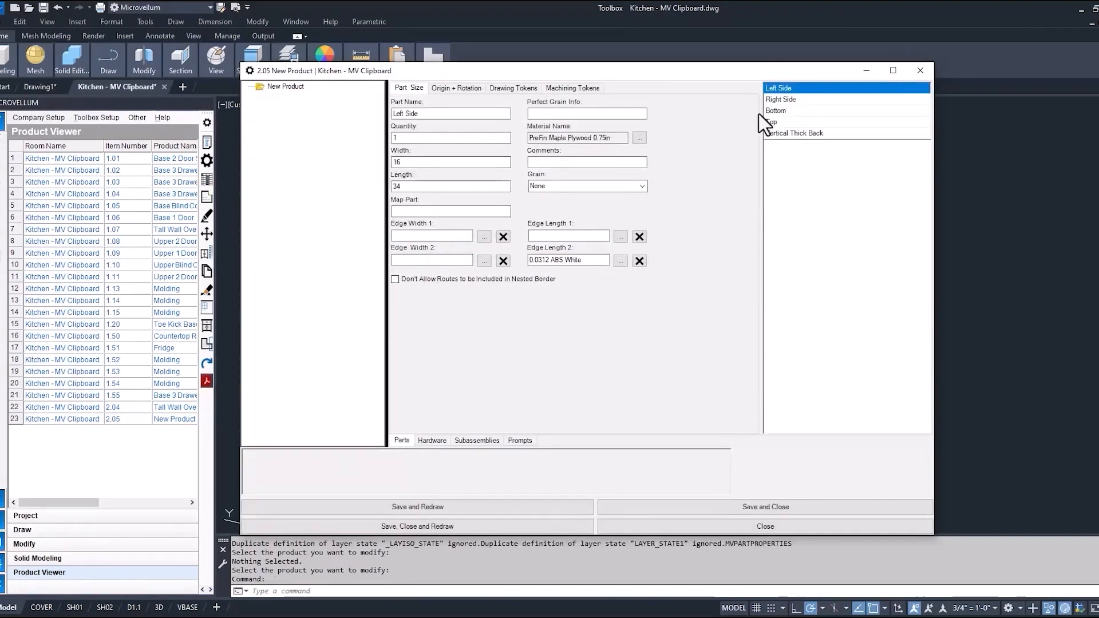
left_click(776, 133)
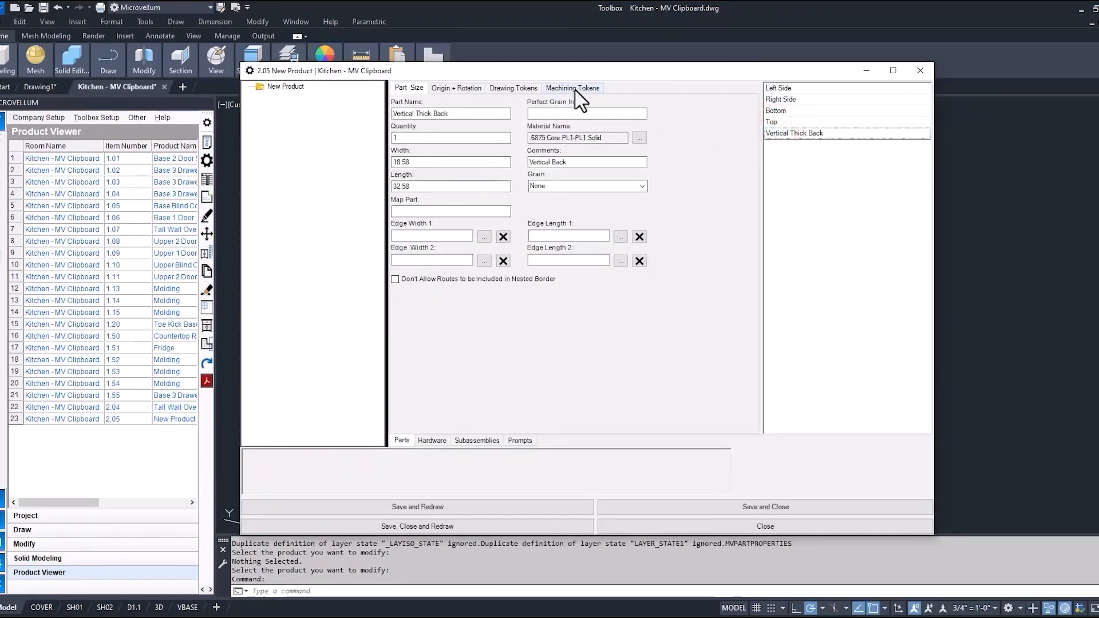
left_click(559, 87)
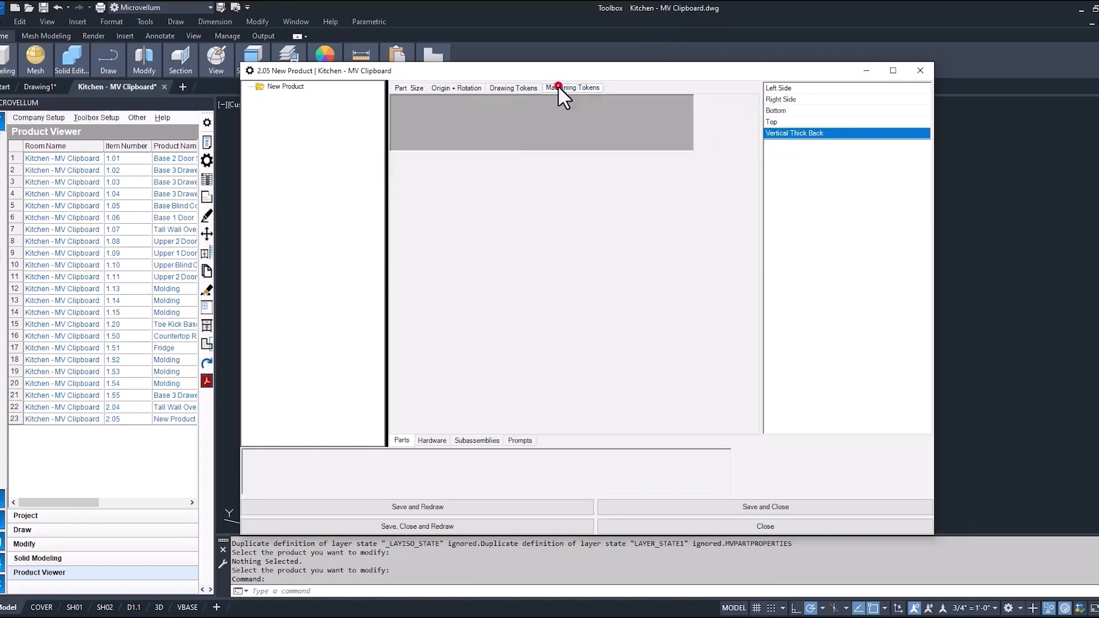
right_click(474, 126)
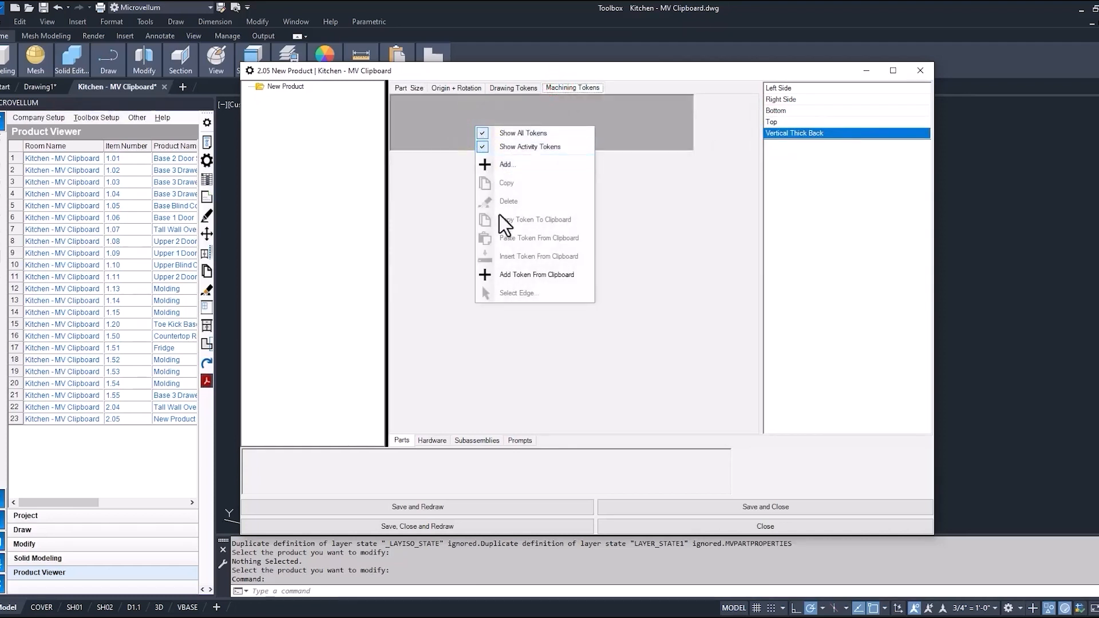
left_click(526, 275)
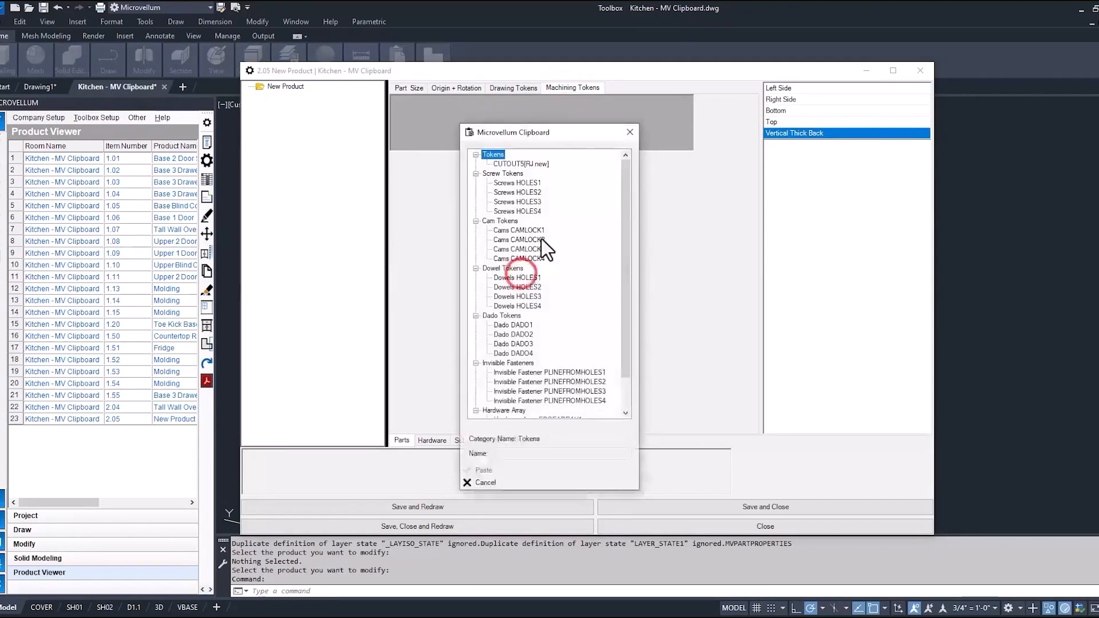
left_click(531, 202)
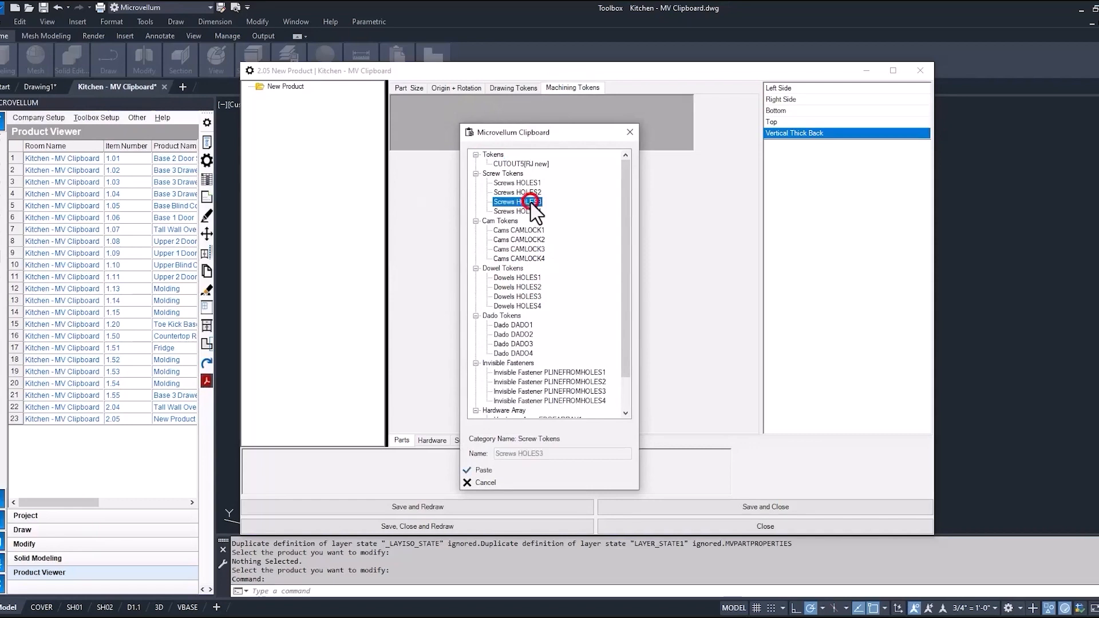
left_click(482, 469)
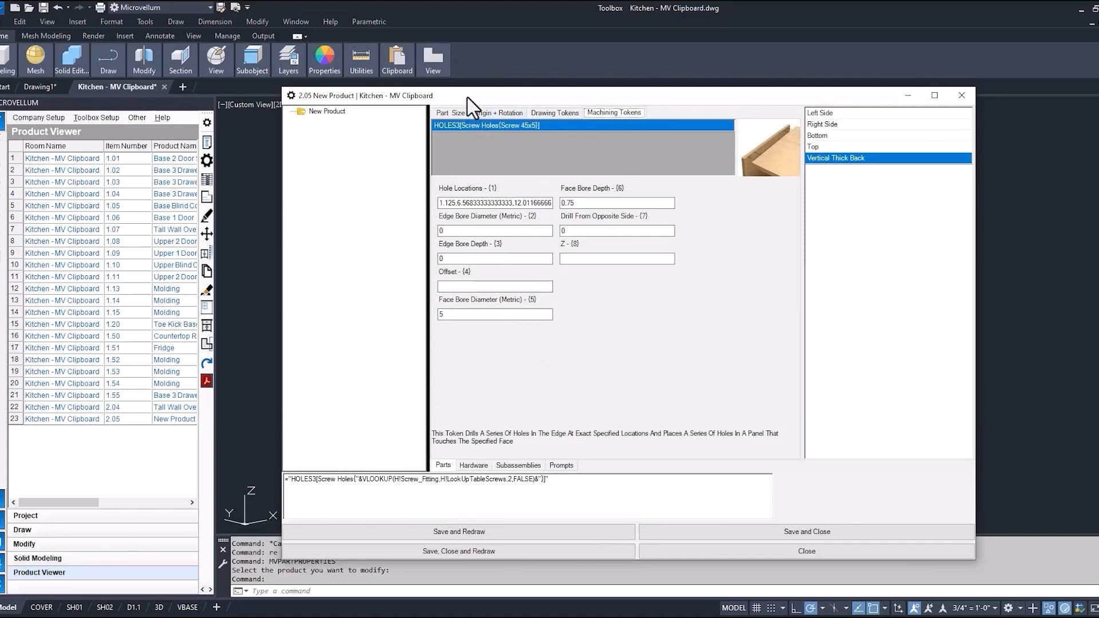
Step: Assign the Vertical Thick Back's screw token to Edge 4, keeping the cabinet visible to check the highlighted edge
left_click_drag(467, 95, 182, 493)
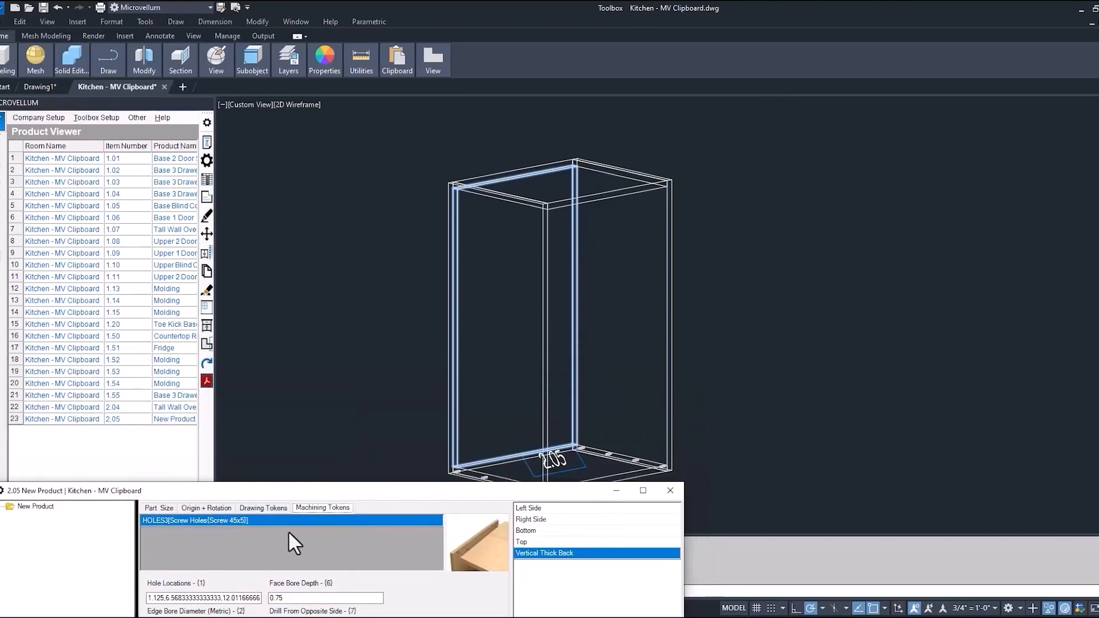
right_click(214, 520)
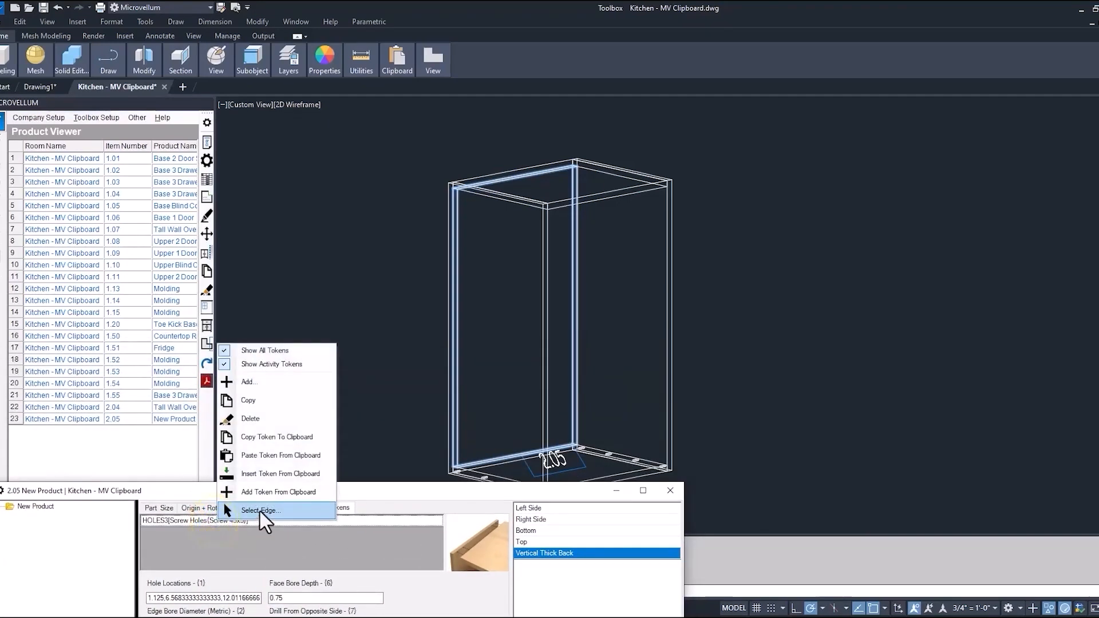
left_click(259, 509)
left_click(594, 339)
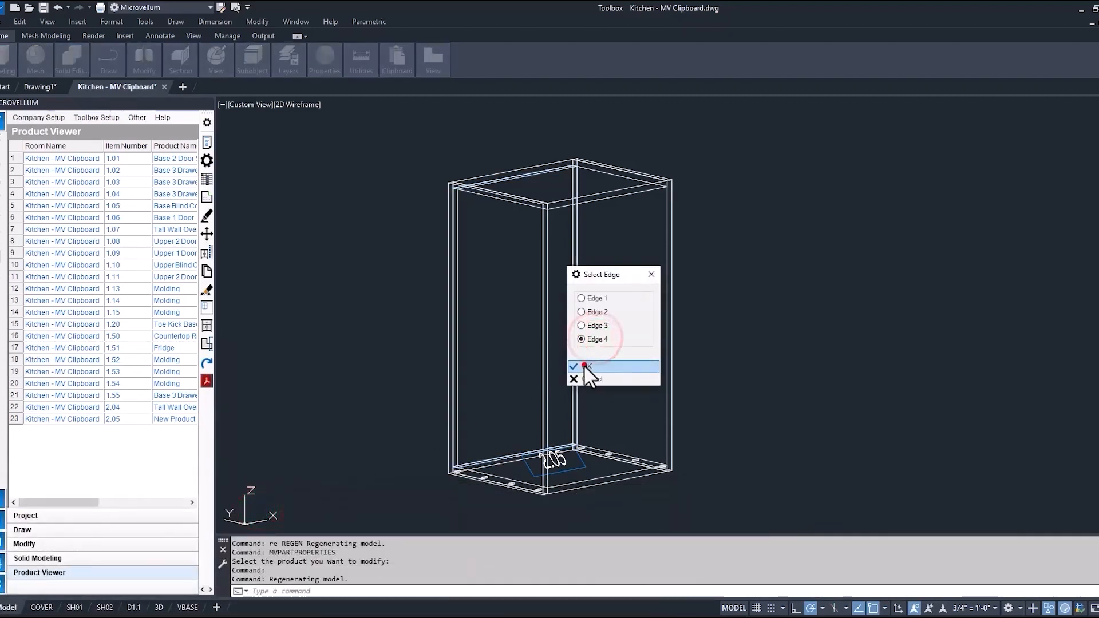
left_click(583, 365)
left_click(560, 553)
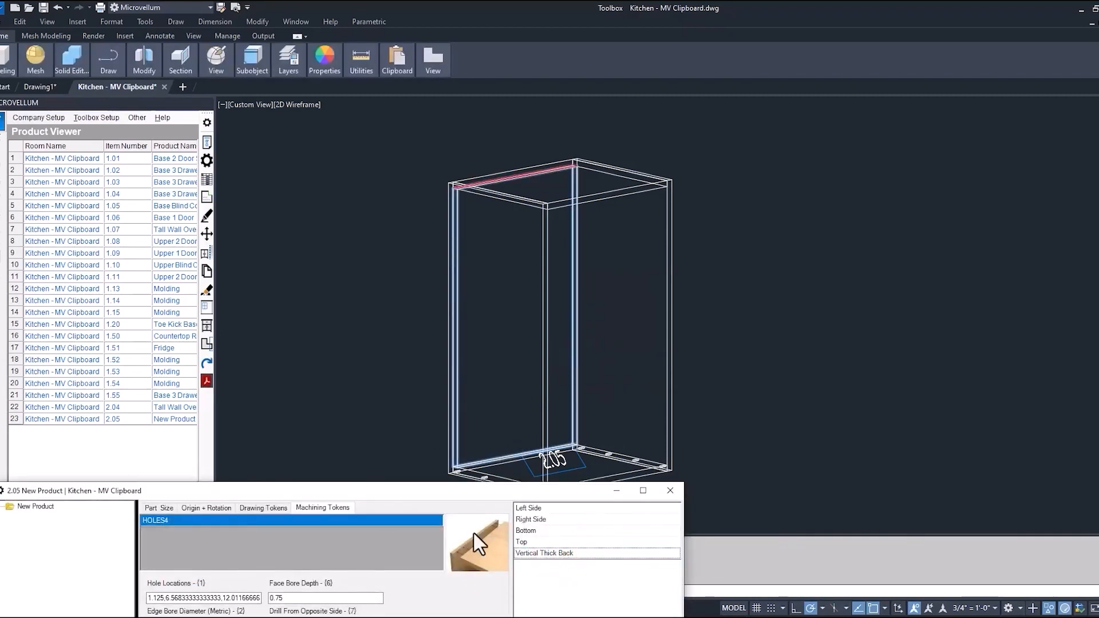
left_click_drag(327, 490, 351, 128)
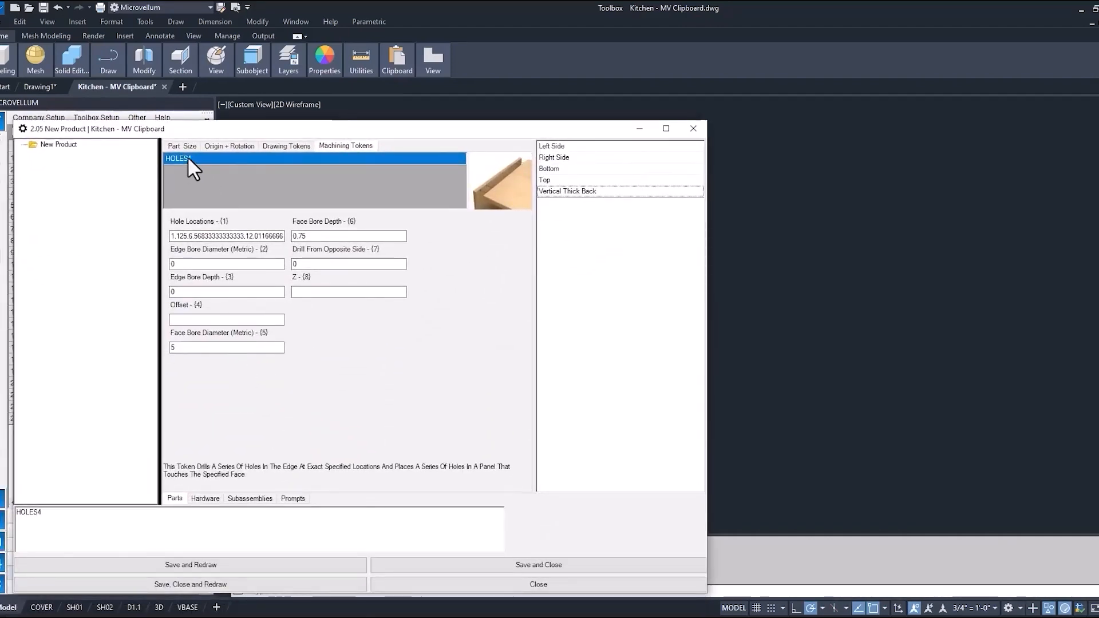
Step: Reassign the Vertical Thick Back's screw token to Edge 2, and save, close and redraw the product
left_click_drag(226, 137, 316, 511)
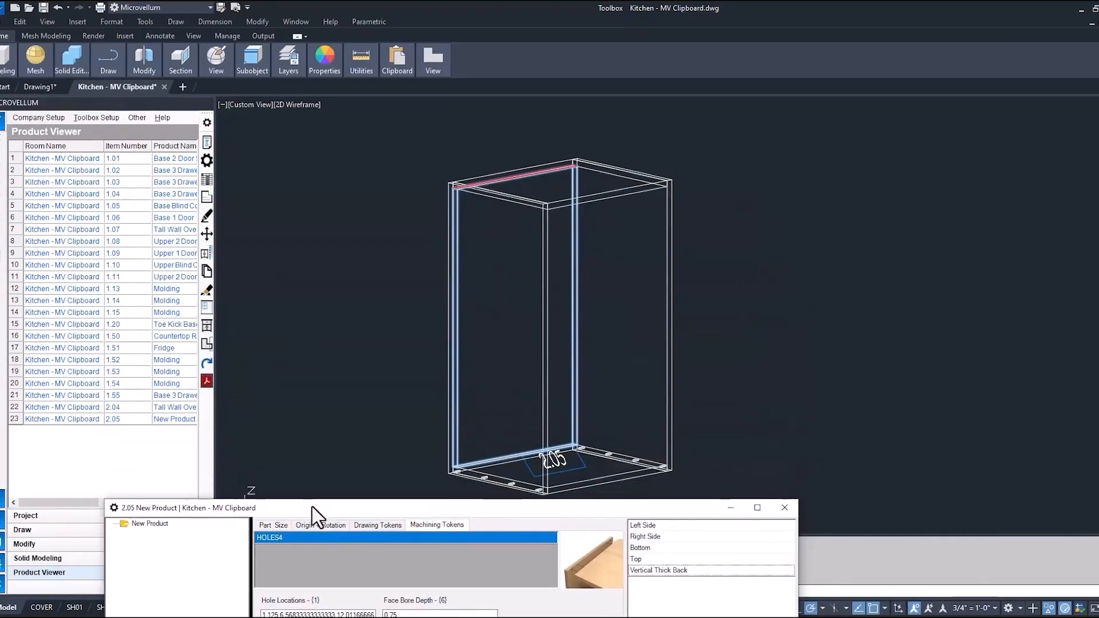
left_click(280, 537)
right_click(281, 535)
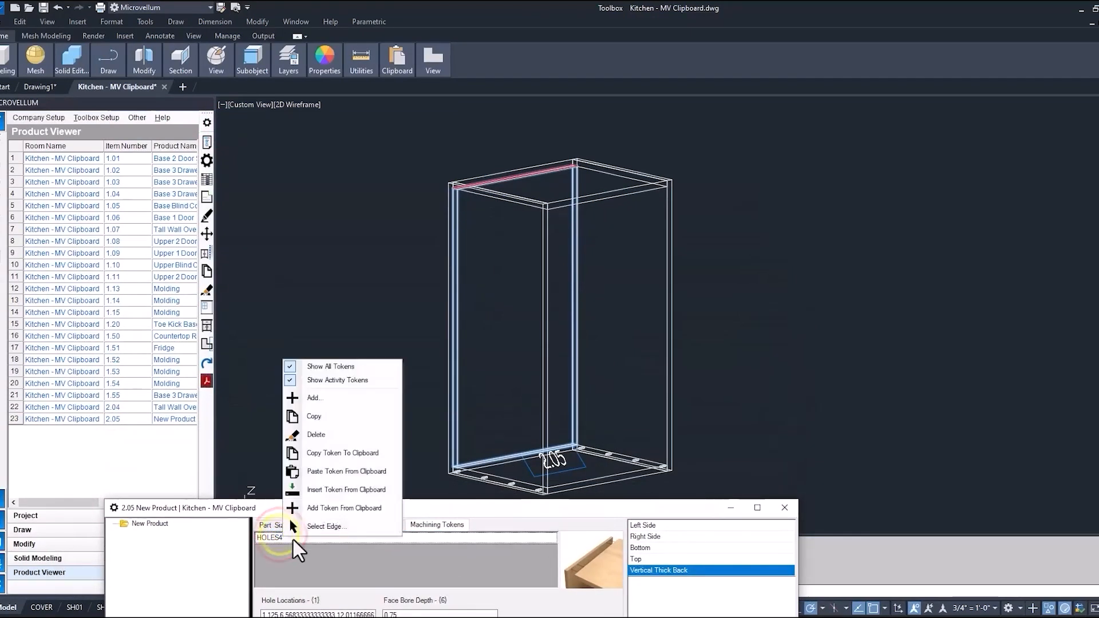
left_click(306, 526)
left_click(581, 312)
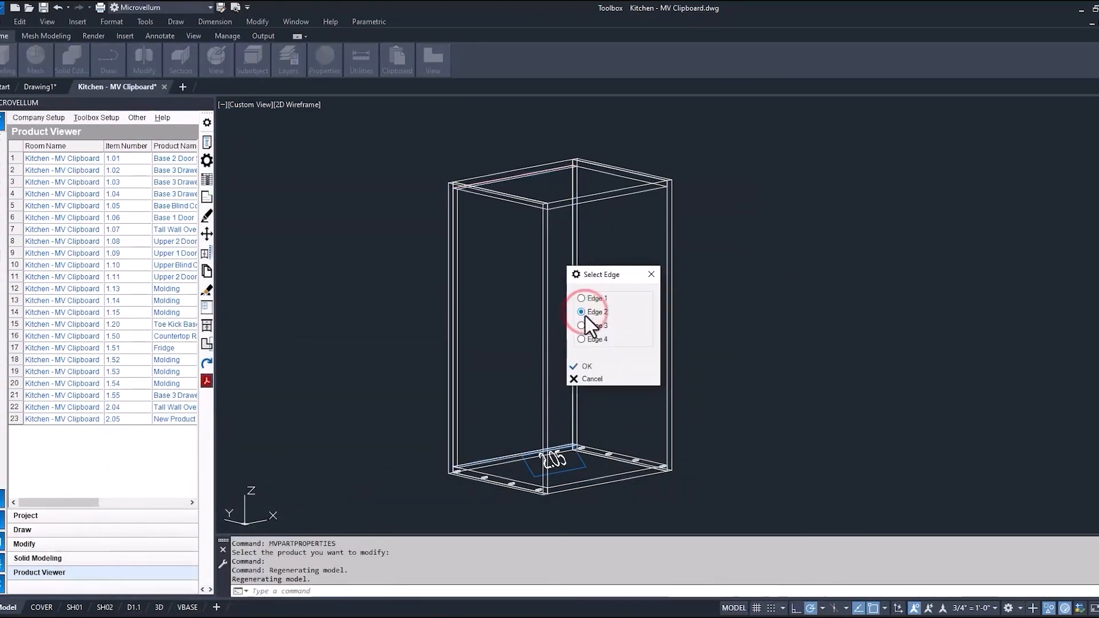
left_click(581, 366)
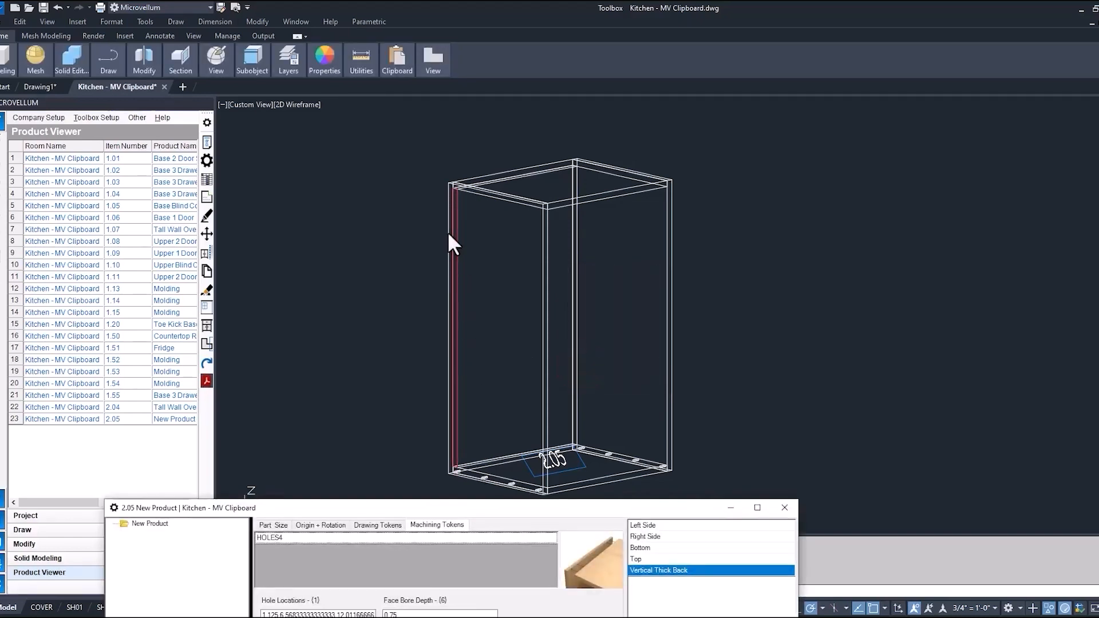
left_click_drag(421, 508, 606, 172)
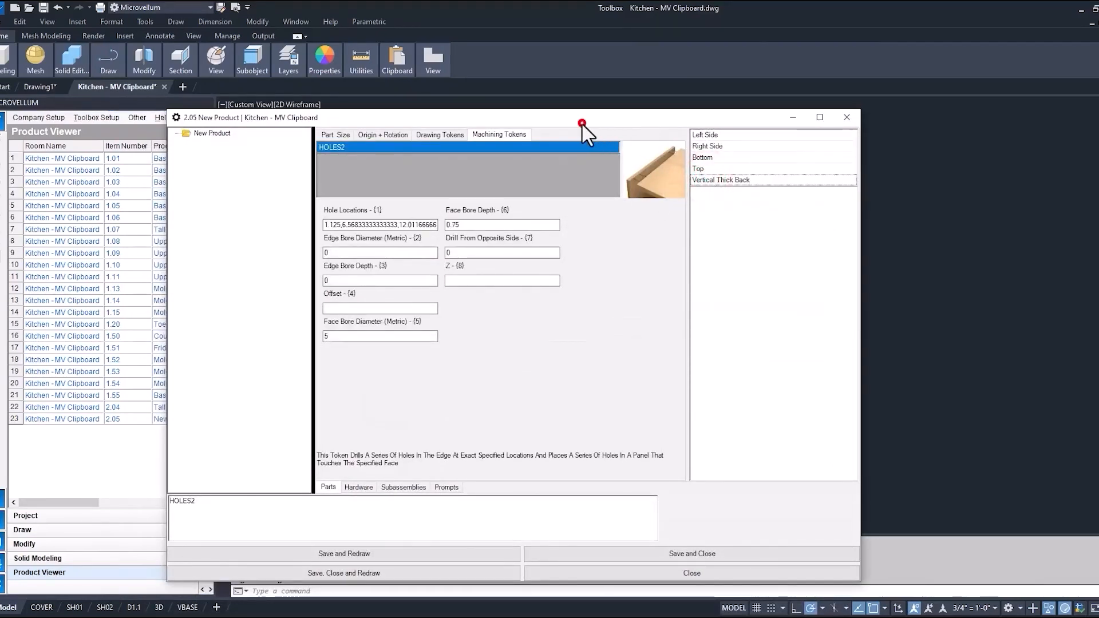
left_click_drag(581, 123, 644, 86)
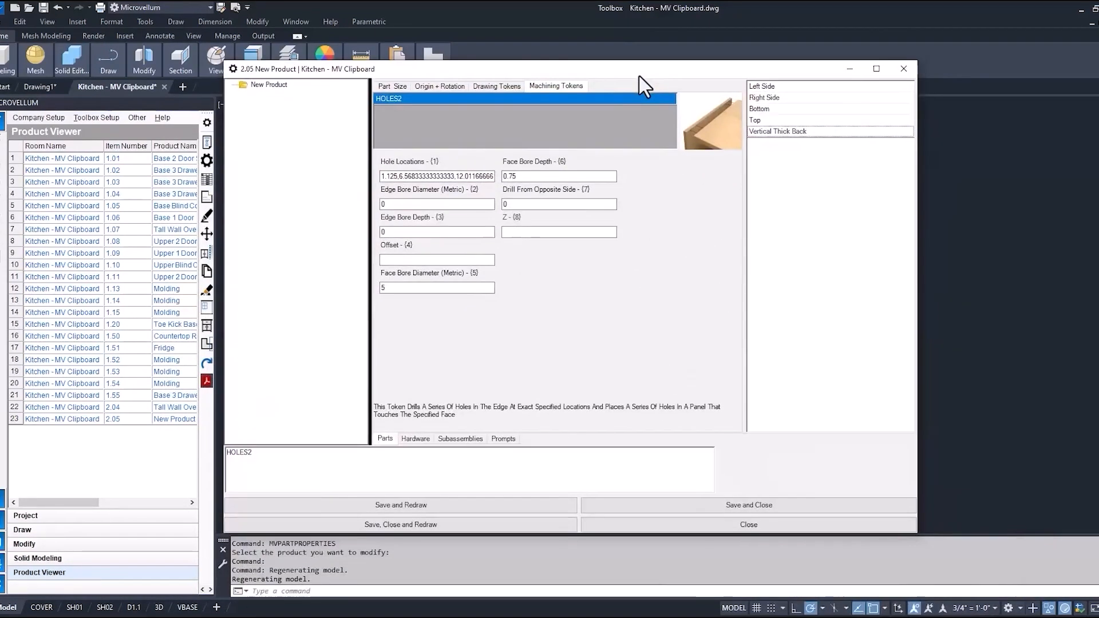
left_click(432, 524)
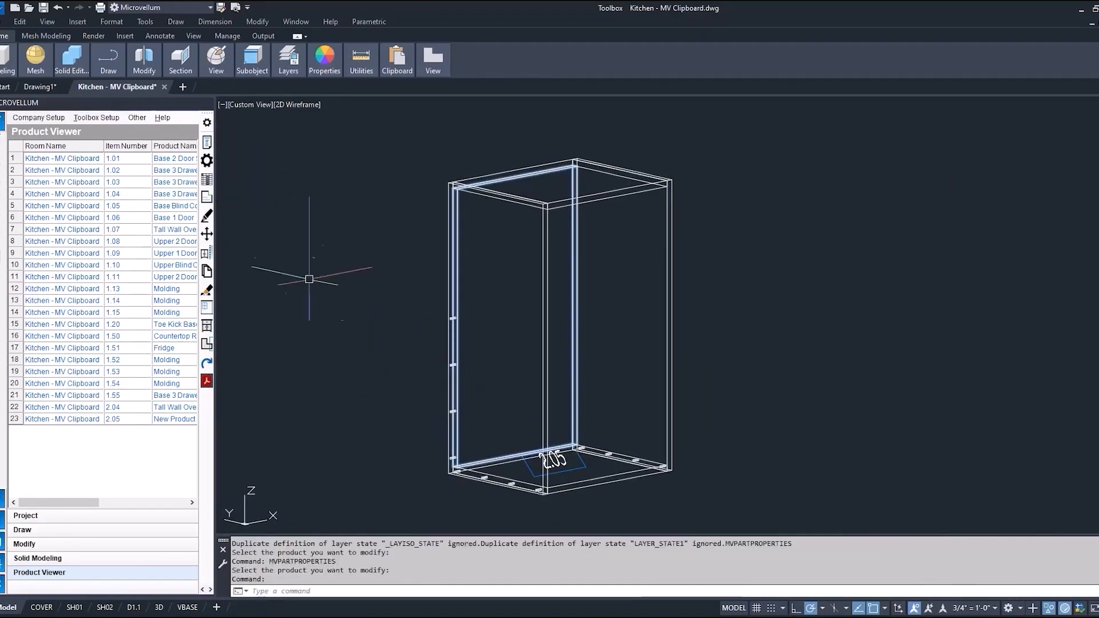
Step: Reopen the part properties of cabinet 2.05 and add the Screws HOLES2 clipboard token to the Vertical Thick Back
left_click(206, 157)
left_click(506, 191)
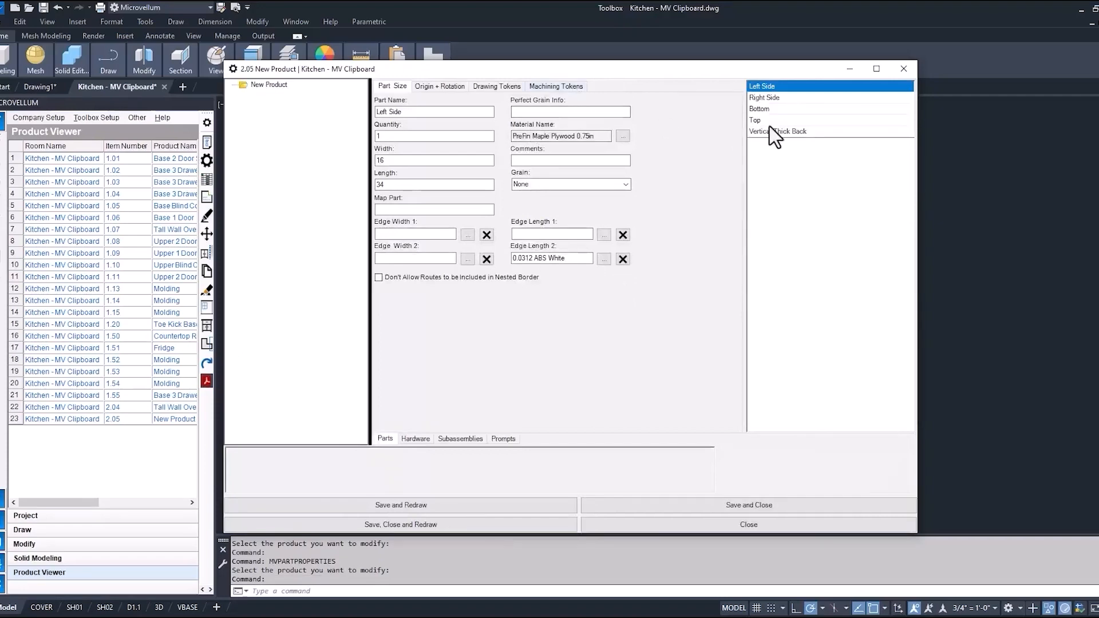
left_click(778, 131)
left_click(555, 86)
left_click(396, 98)
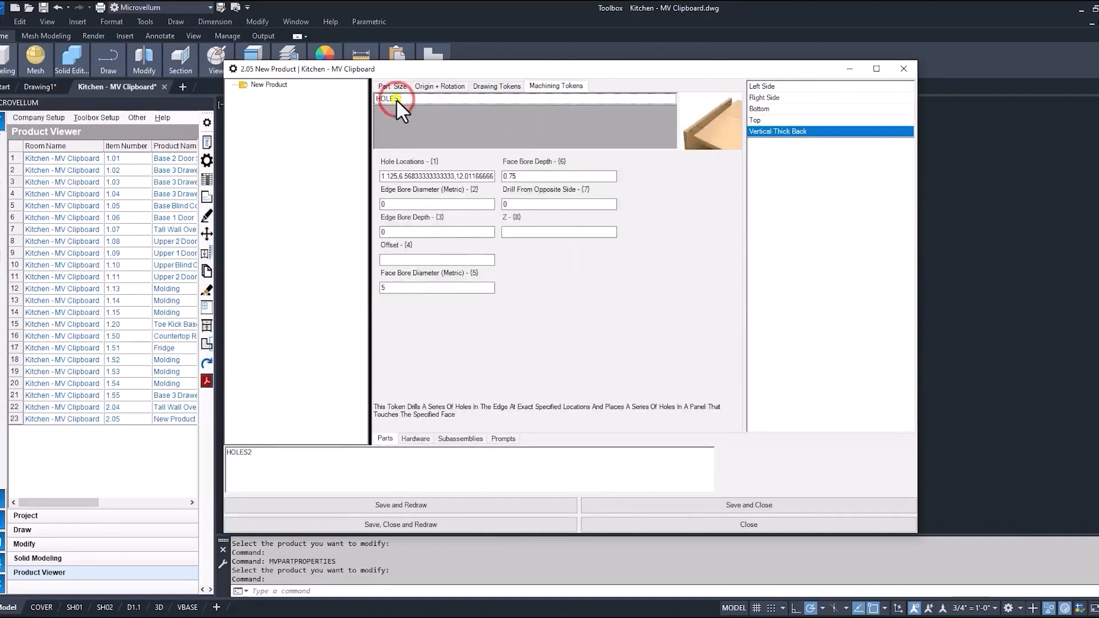
right_click(396, 99)
left_click(453, 249)
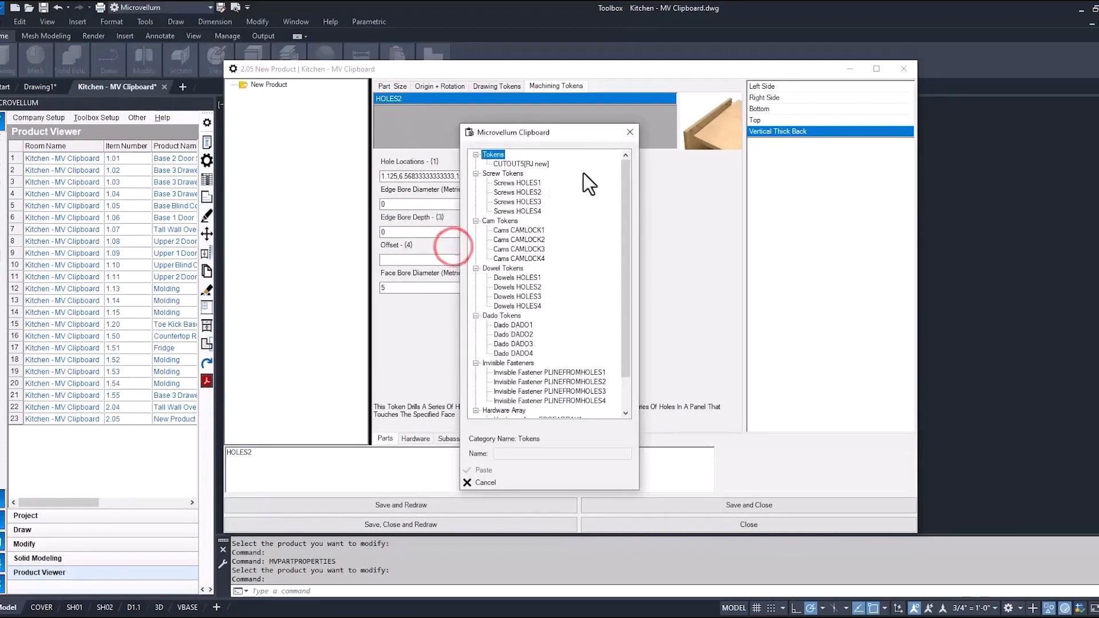
left_click(525, 192)
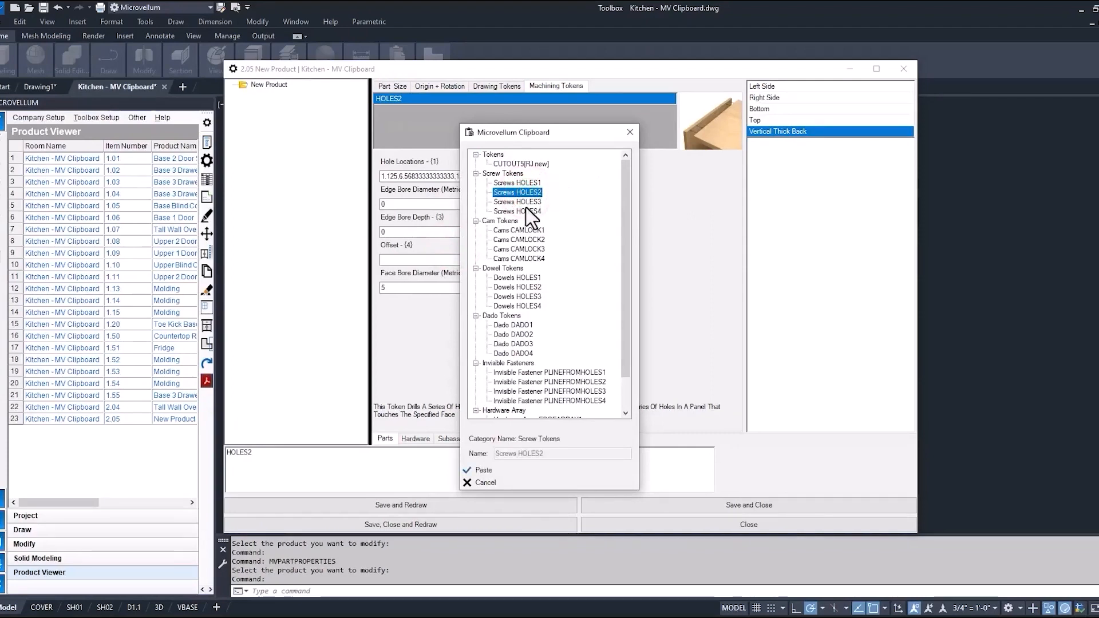
left_click(481, 470)
Step: Delete the Vertical Thick Back's first machining token, the plain HOLES2, and save, close and redraw the product
left_click(400, 98)
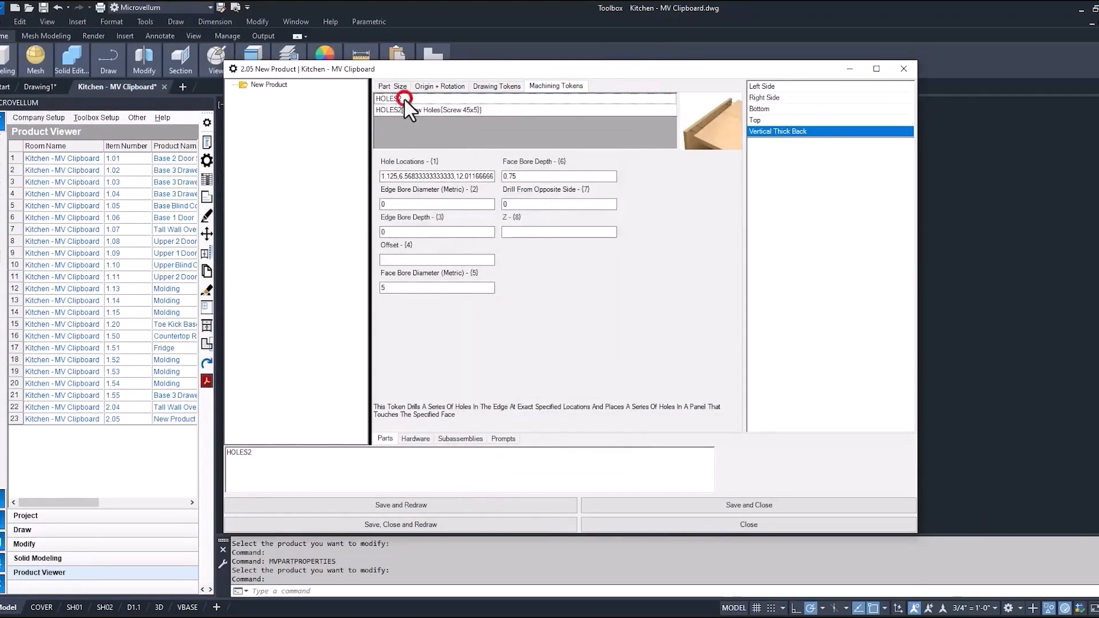
right_click(403, 98)
left_click(442, 175)
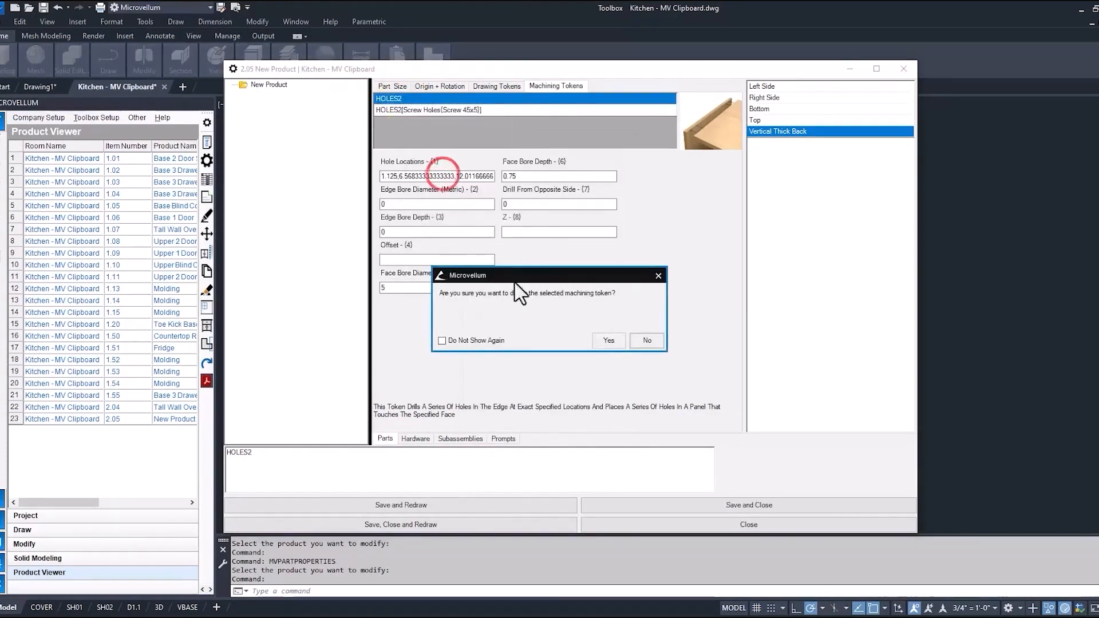
left_click(605, 345)
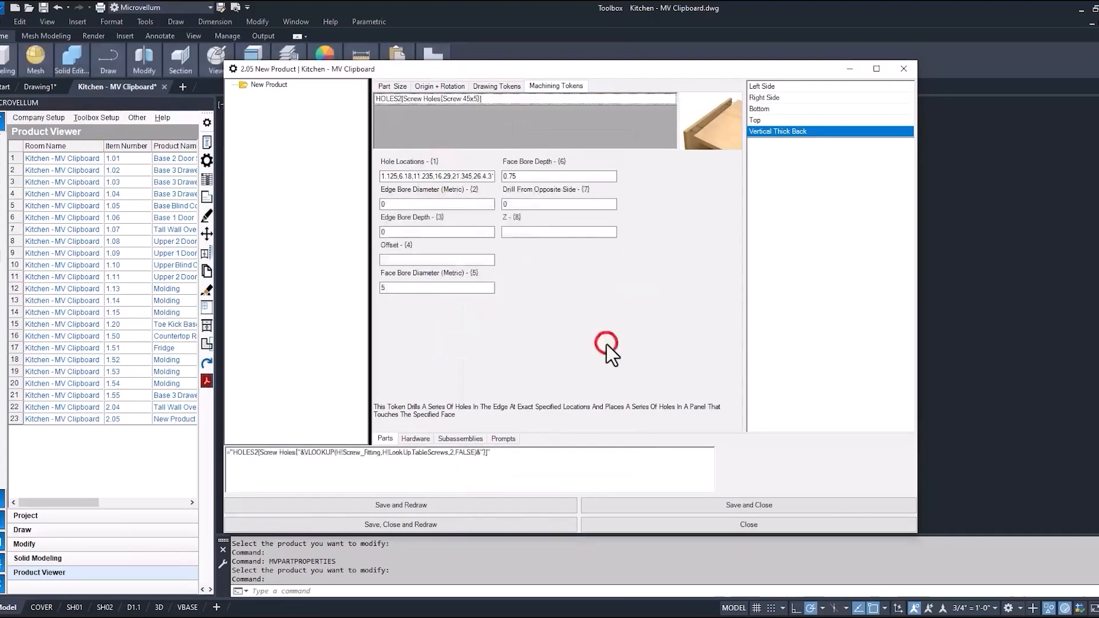
left_click(424, 524)
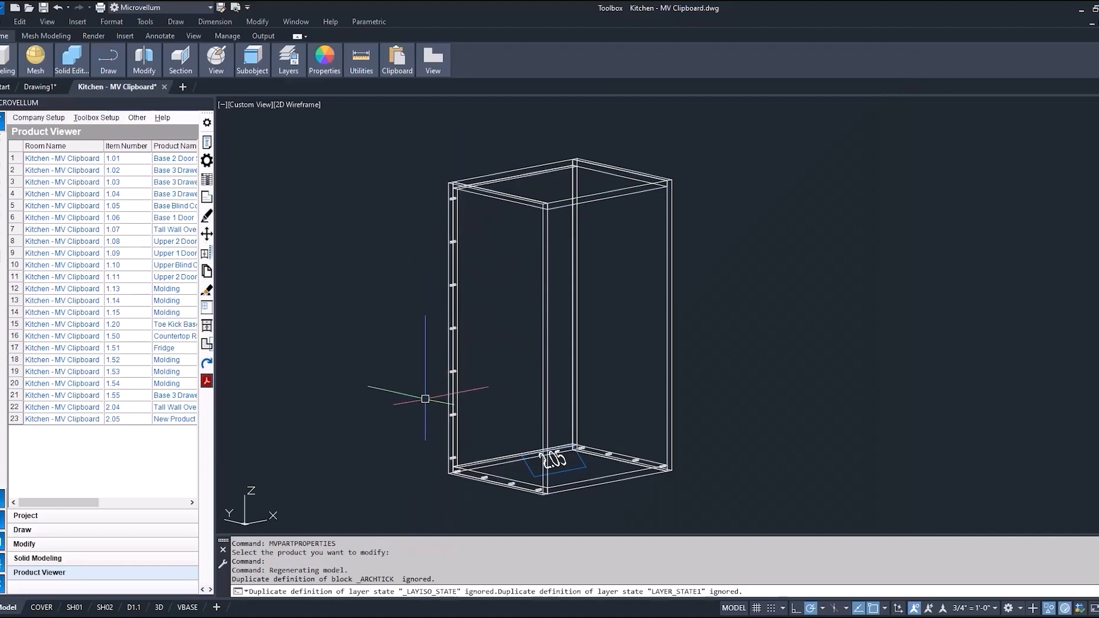
Step: Examine the screw hole spacing along the Vertical Thick Back's edge and the Bottom panel of the redrawn cabinet
scroll(503, 488, "up", 2)
scroll(504, 488, "up", 2)
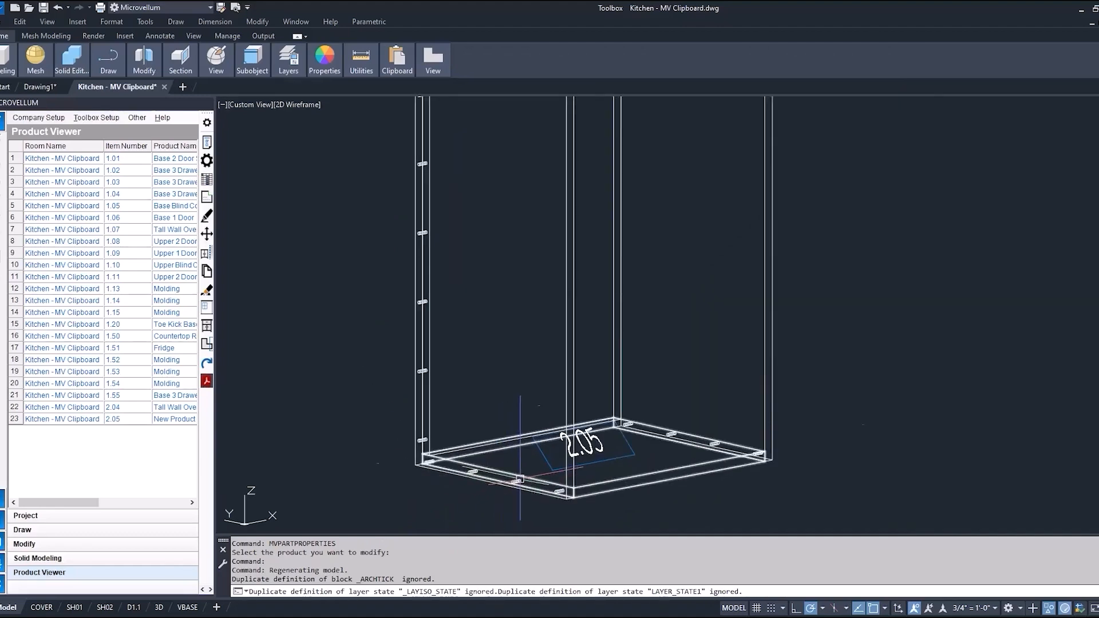
scroll(552, 447, "down", 2)
scroll(551, 447, "down", 2)
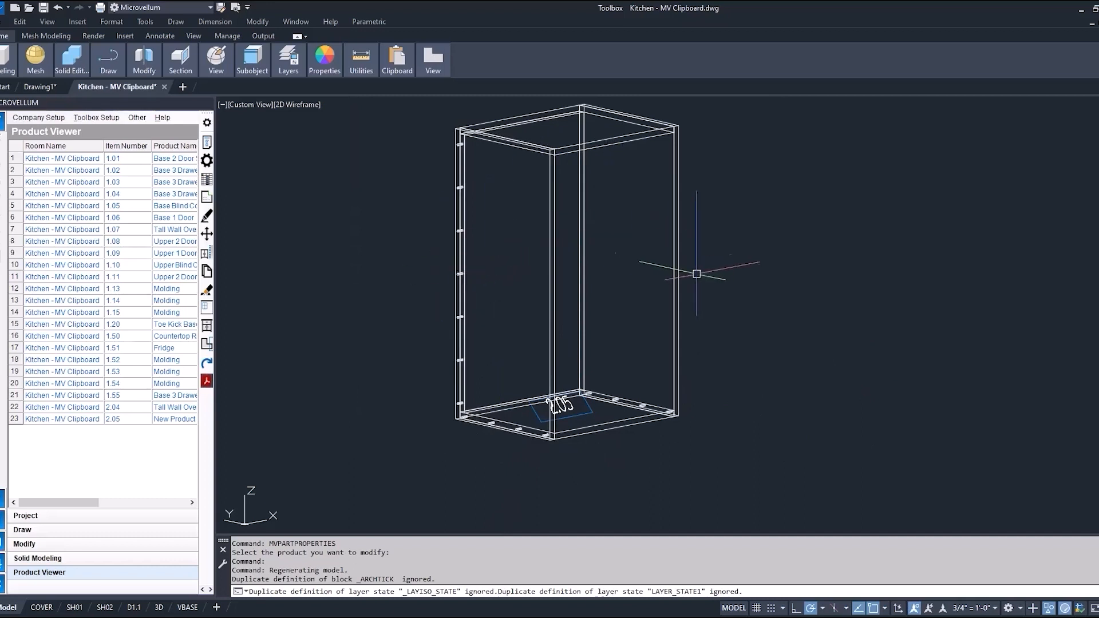
middle_click_drag(700, 286, 693, 321)
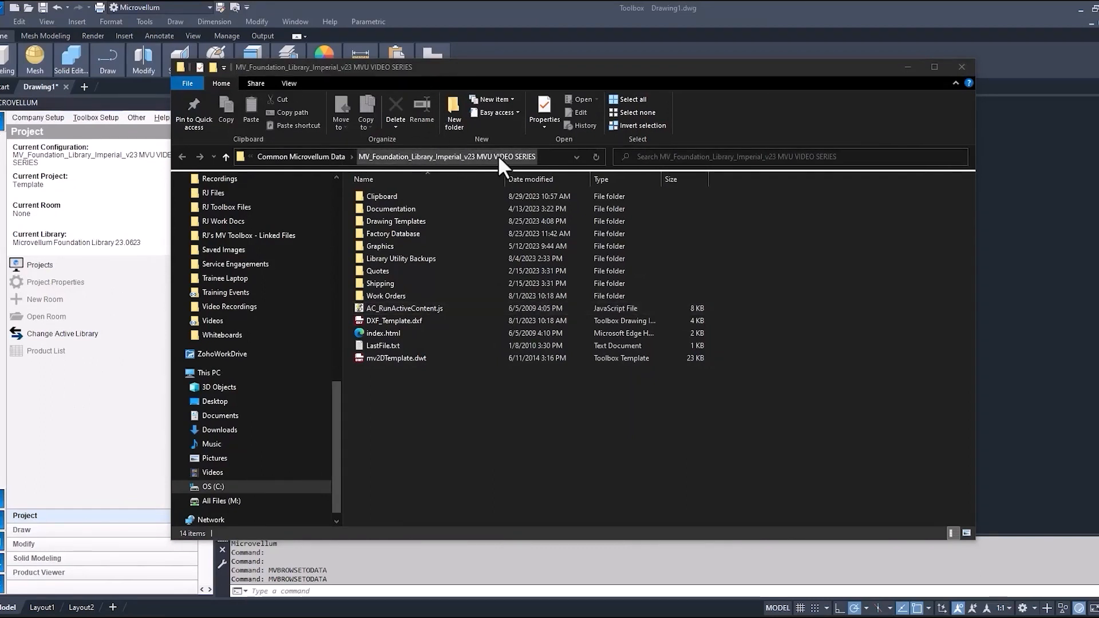
Step: In File Explorer, open the library data's Clipboard folder and select MVCutPartsClipboard.xls
double_click(383, 196)
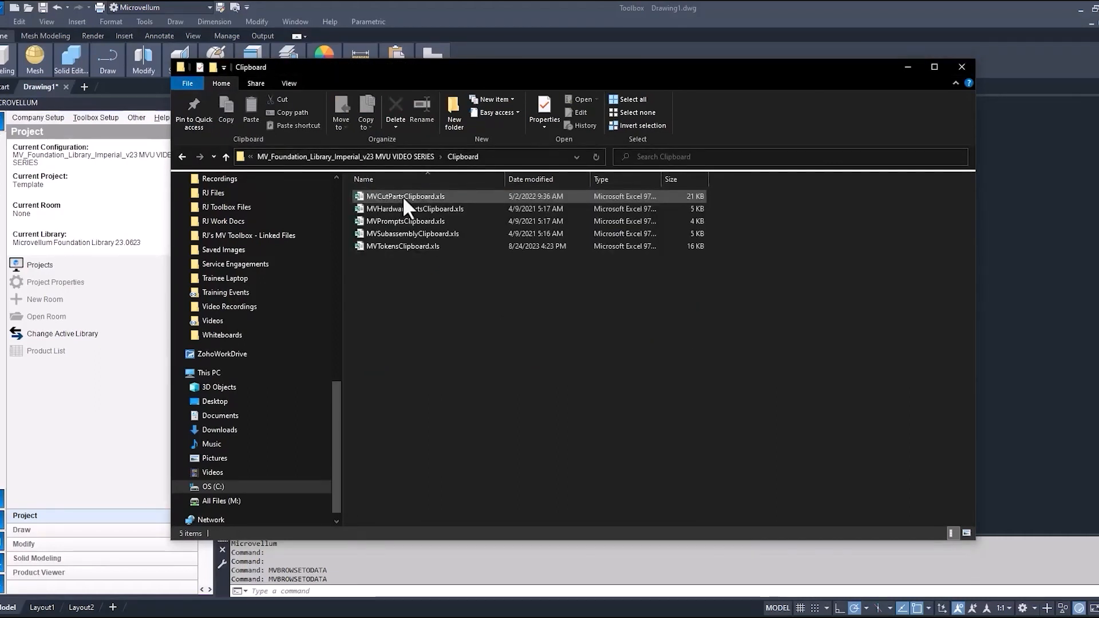
left_click(403, 196)
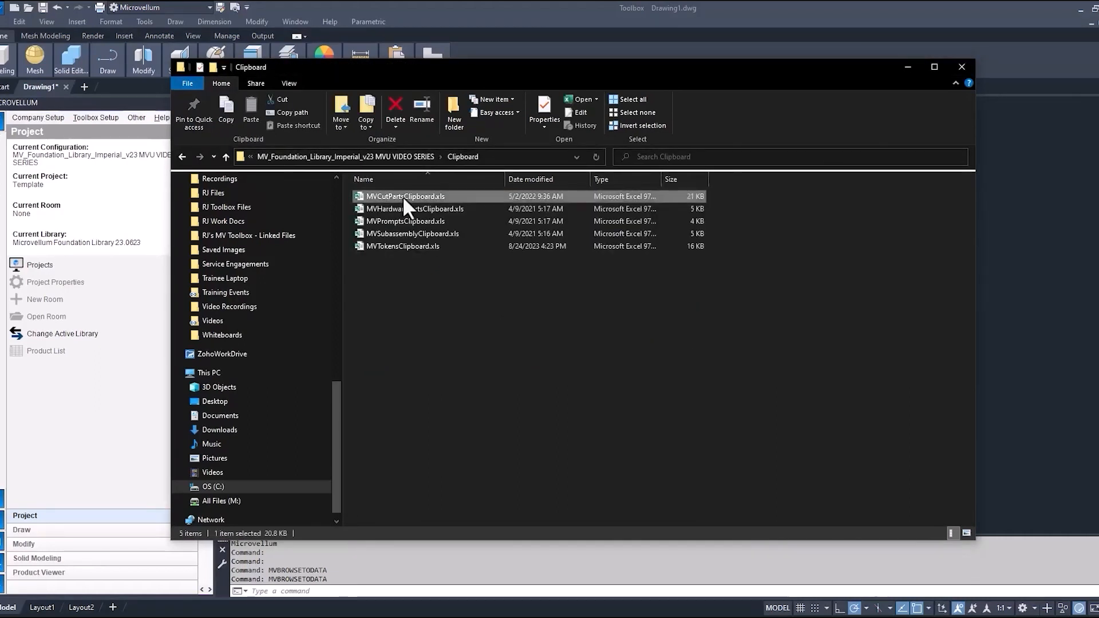
Step: Open MVTokensClipboard.xls and inspect the stored CUTOUT5 token's name and its position formulas on the Tokens sheet
double_click(395, 245)
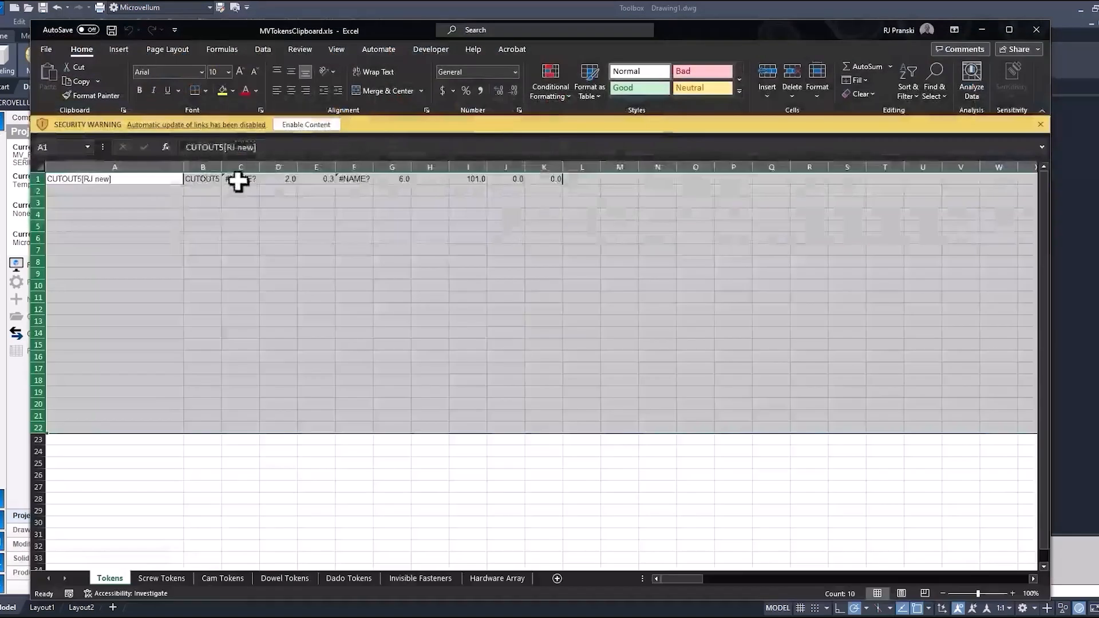
left_click(240, 181)
left_click(351, 179)
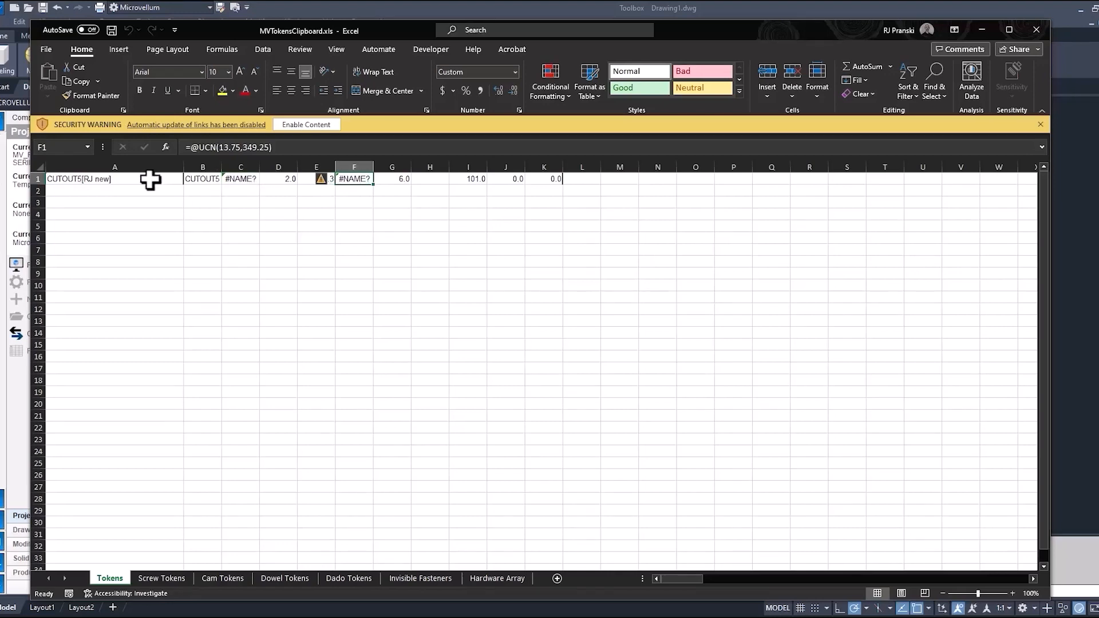
left_click(235, 178)
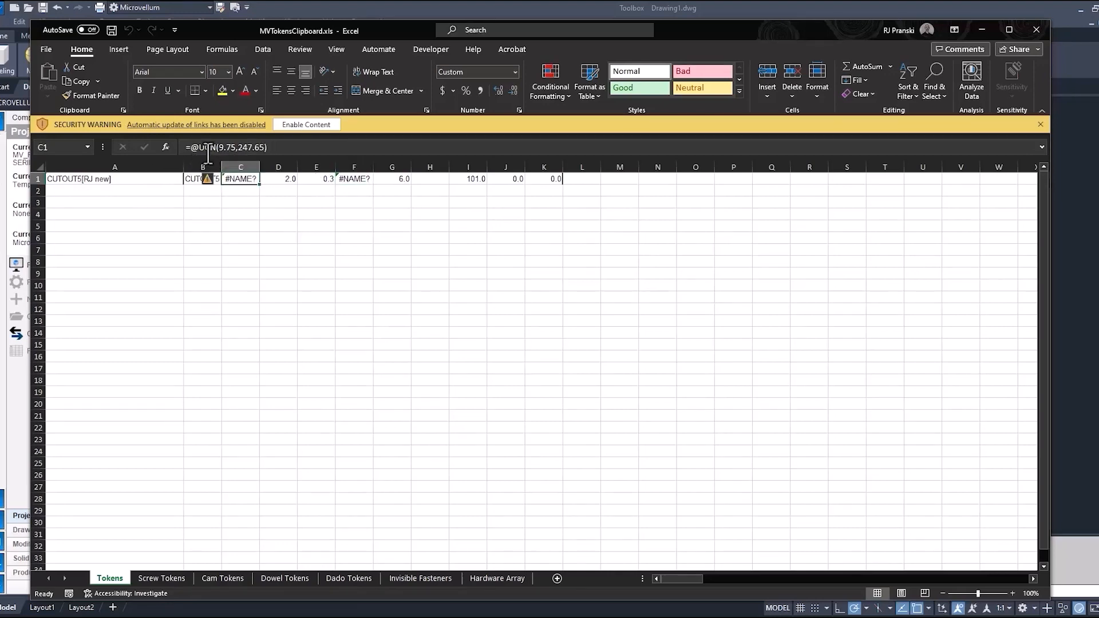
left_click(145, 180)
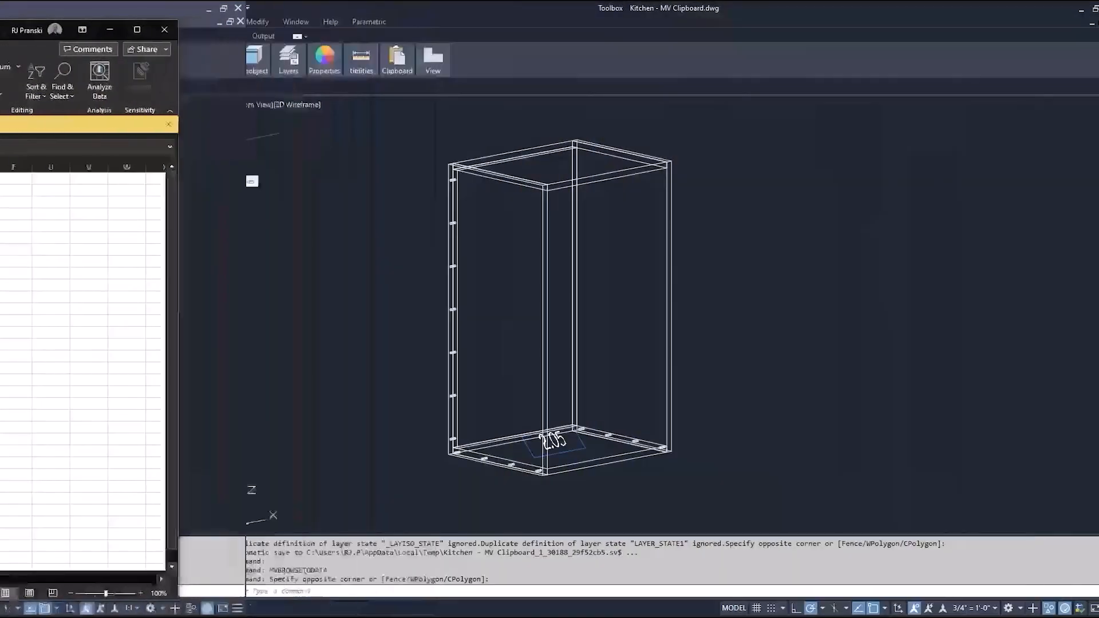
Step: Reopen the part properties of cabinet 2.05 and bring up the user-defined tokens for adding machining to the Vertical Thick Back
left_click(206, 161)
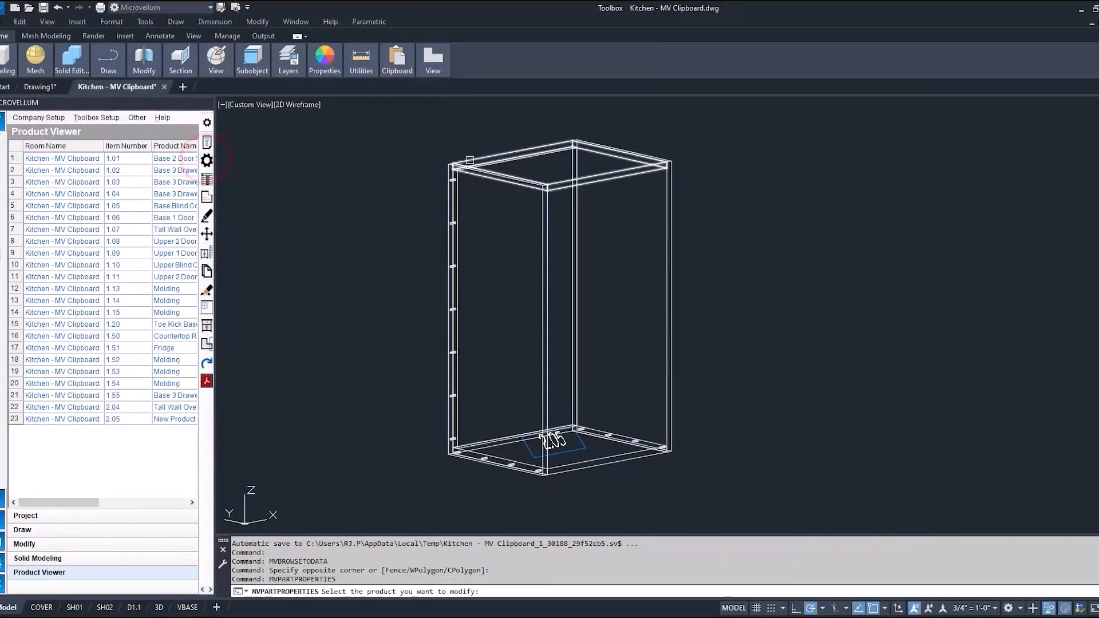
left_click(428, 228)
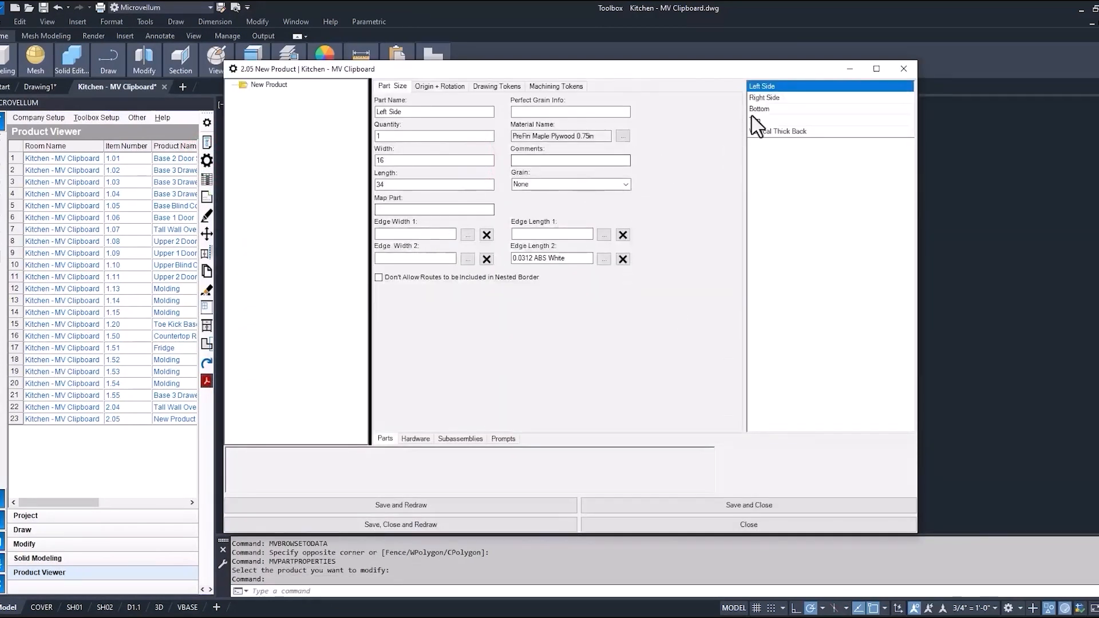
left_click(767, 132)
left_click(555, 86)
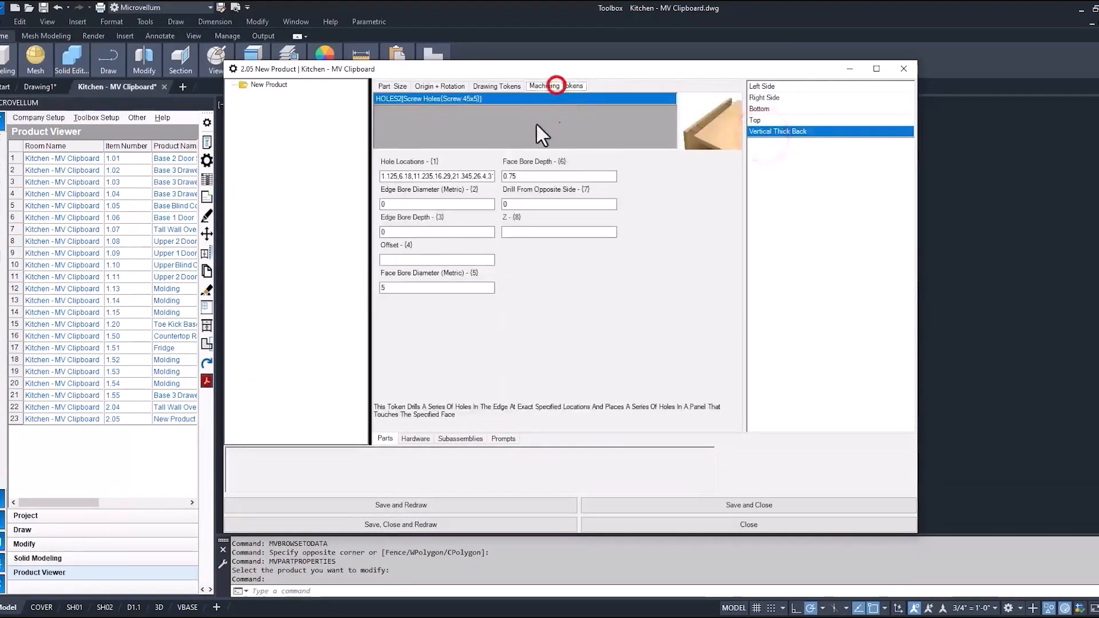
right_click(422, 121)
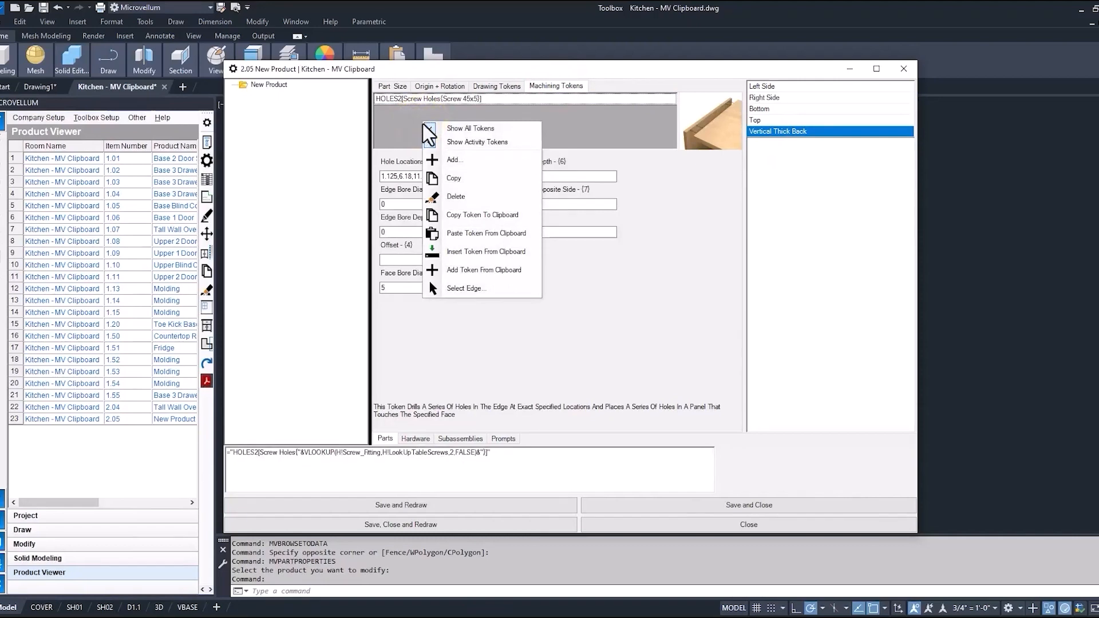
left_click(453, 160)
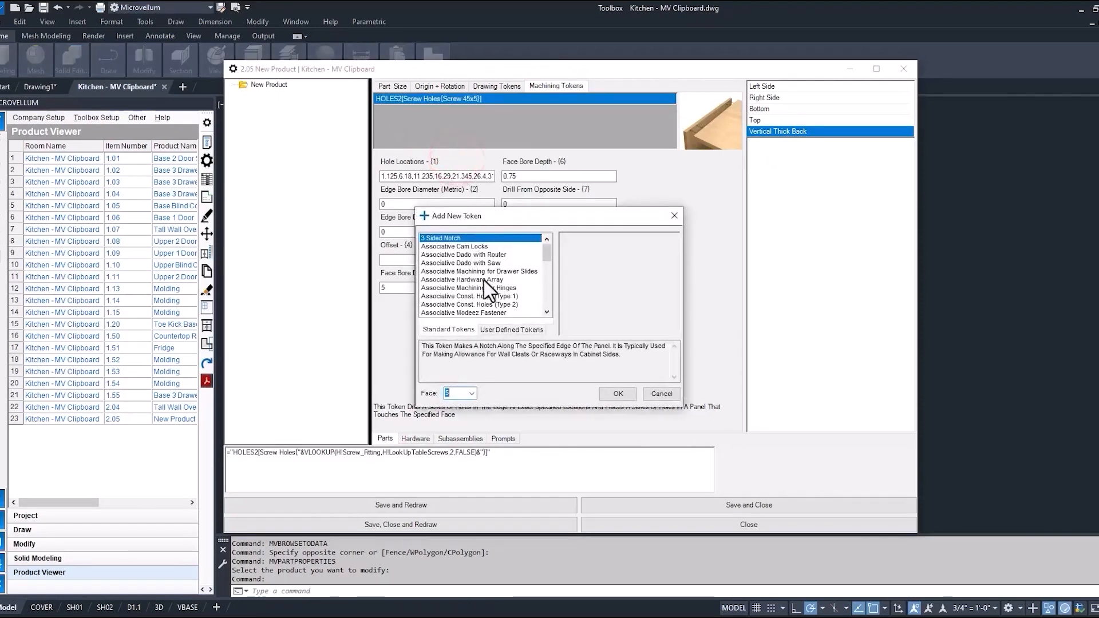
left_click_drag(547, 256, 551, 309)
left_click(514, 327)
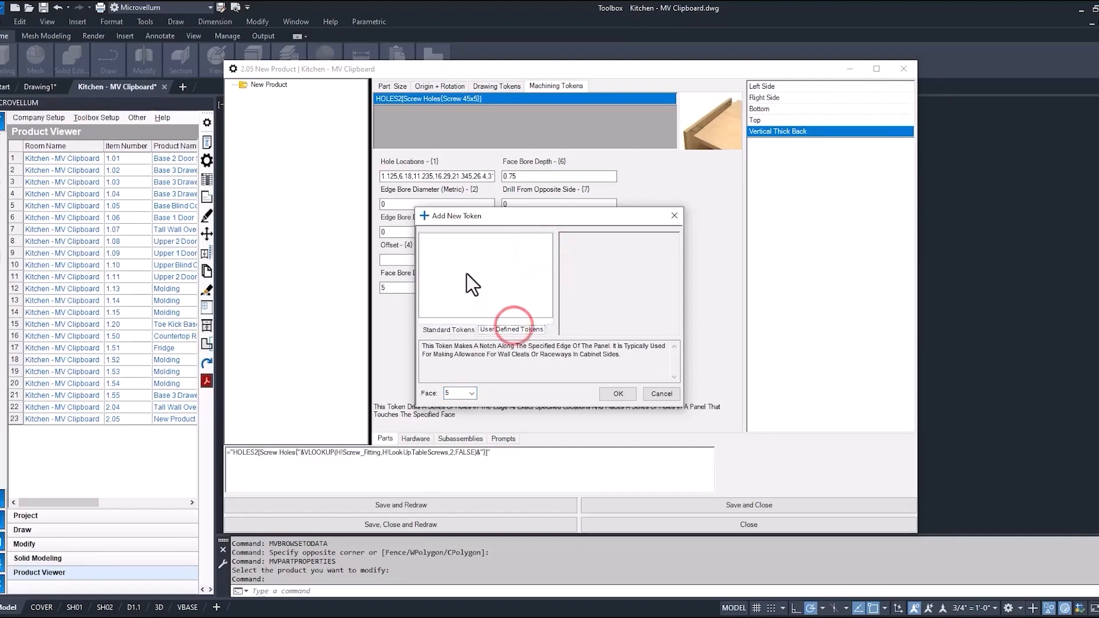
Step: Start a new user-defined token from the 4 Sided Cut Out template and name it TEST
right_click(455, 264)
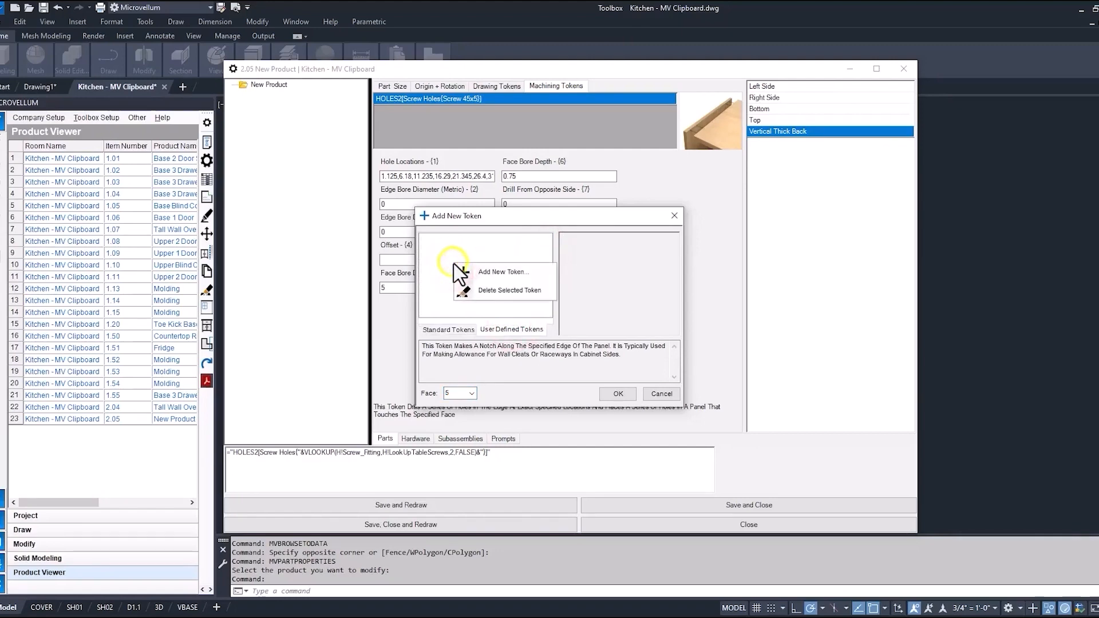
left_click(517, 272)
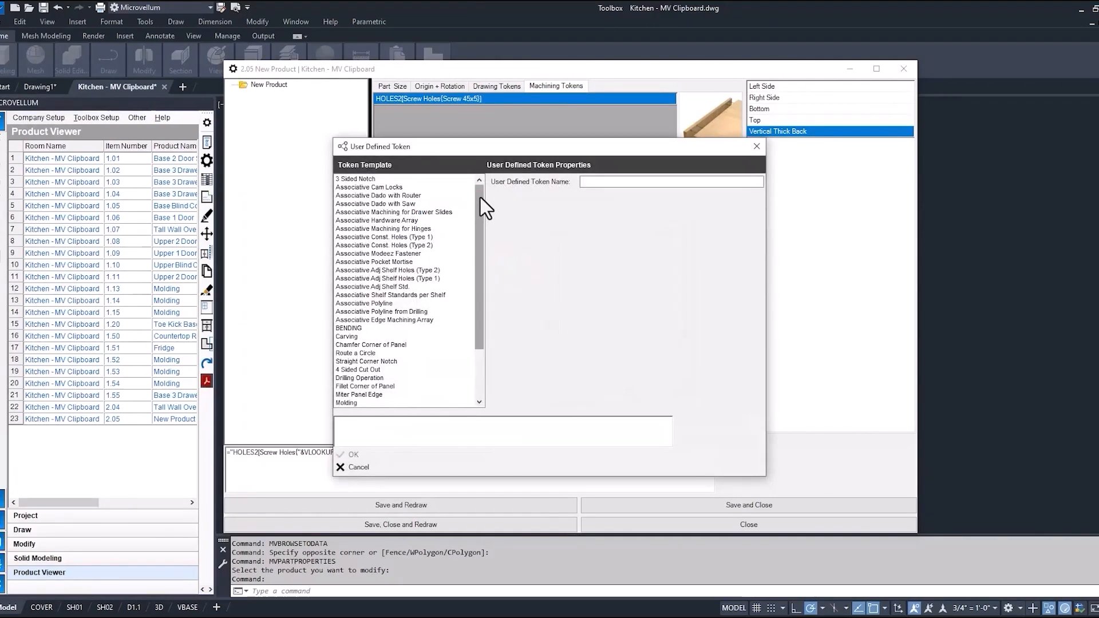
left_click_drag(479, 197, 483, 252)
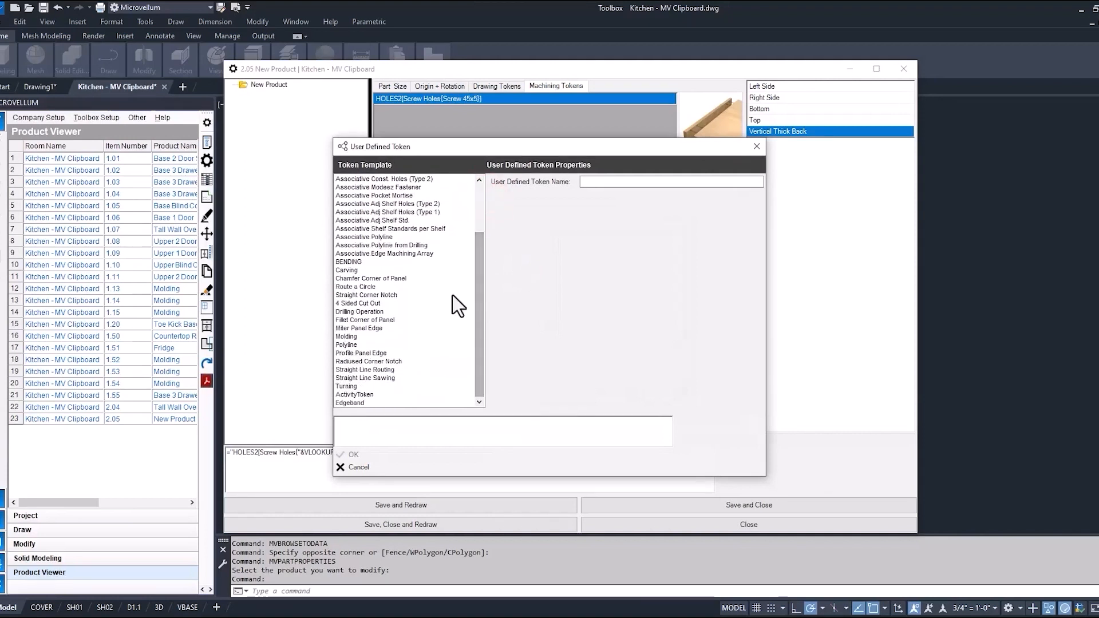
left_click(375, 305)
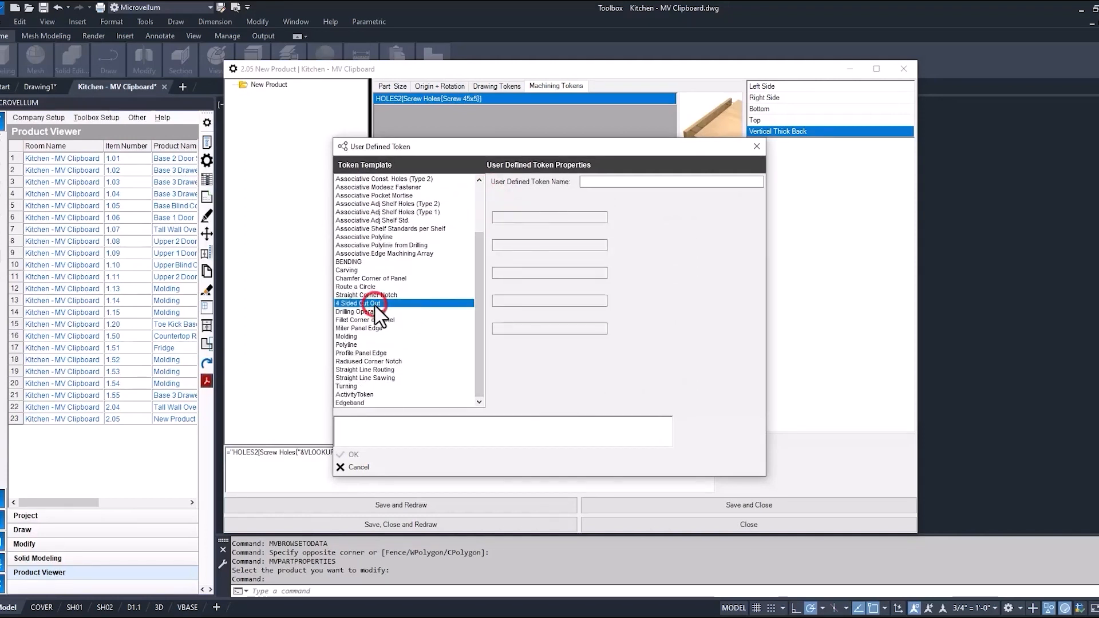
left_click(597, 182)
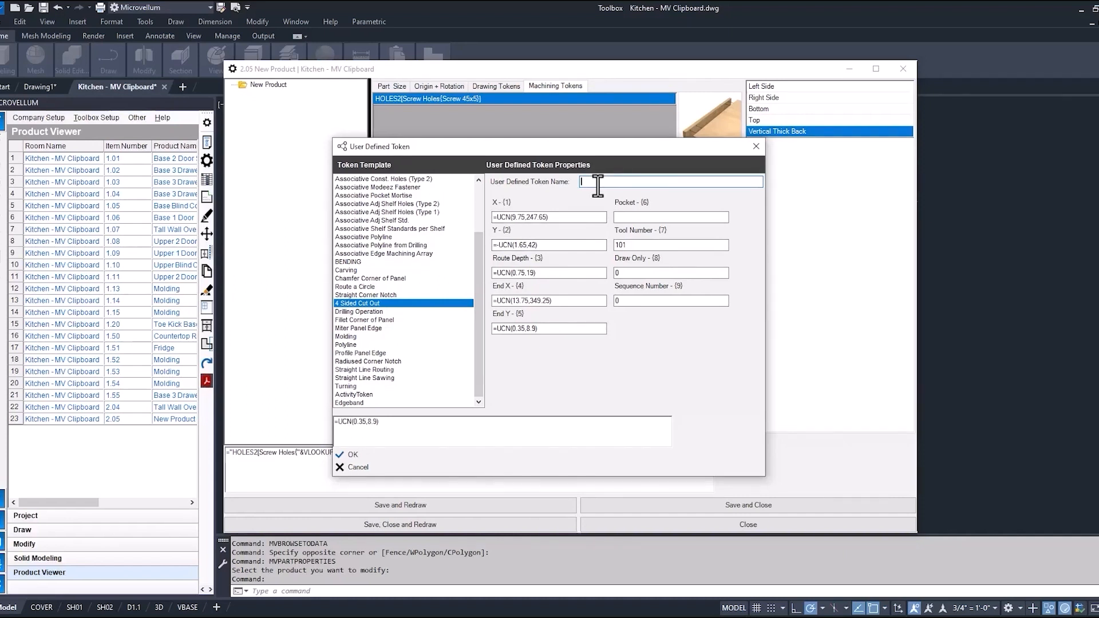
type("te")
key("ctrl+a")
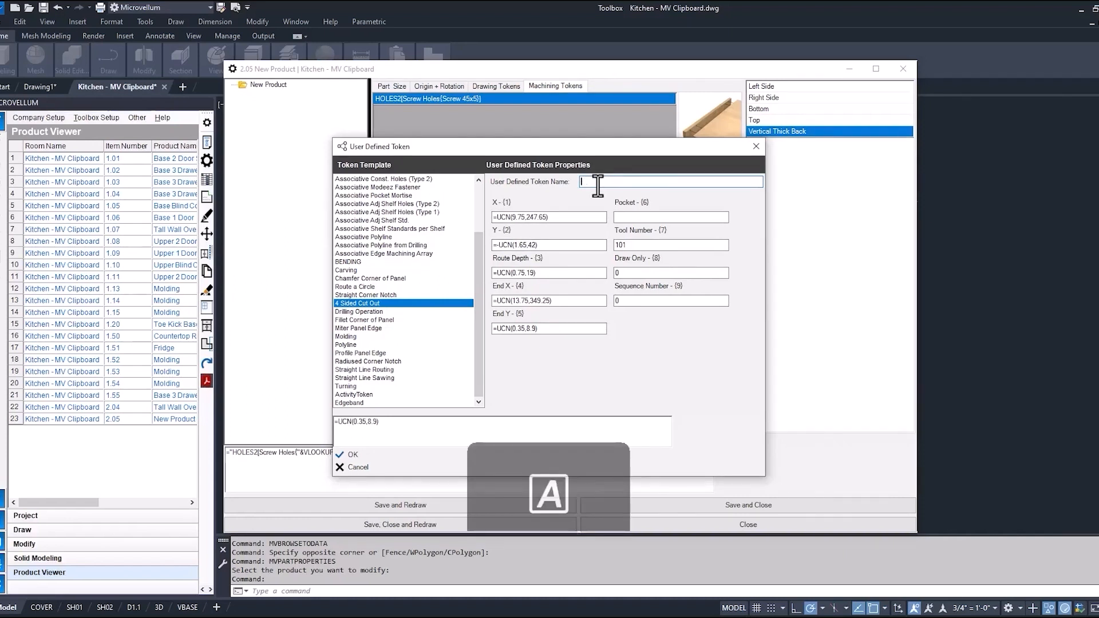
type("TES")
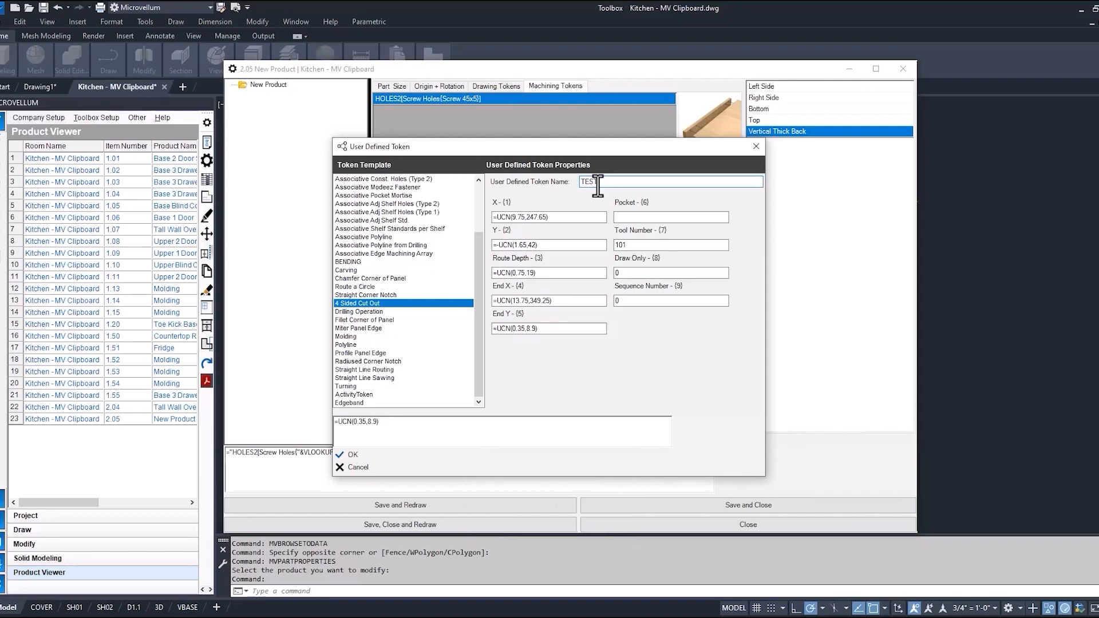
type("T")
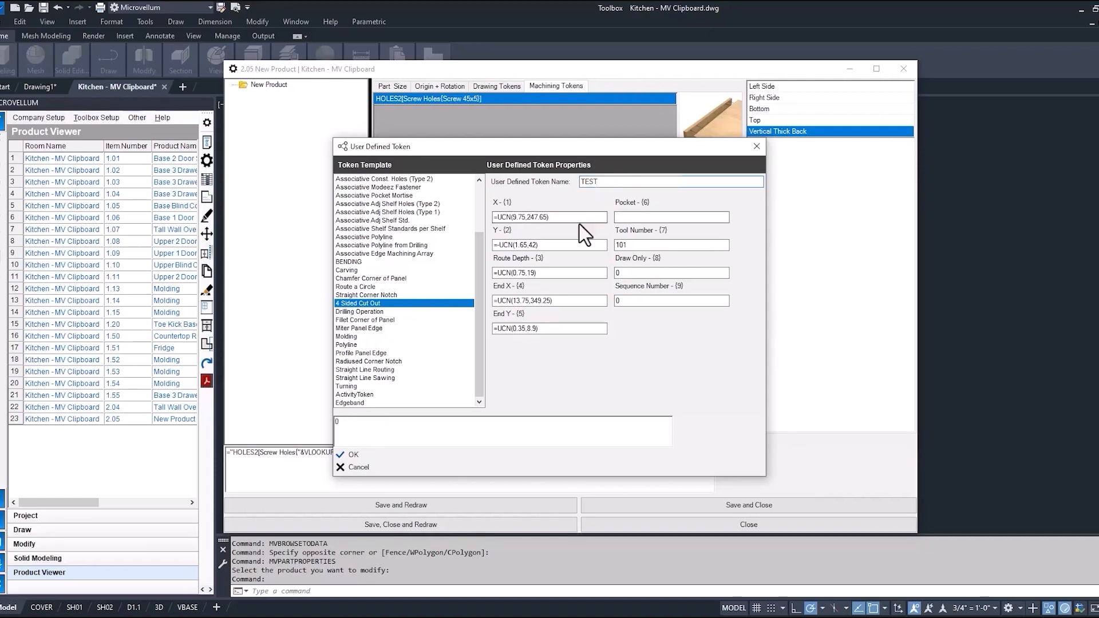
Step: Set both the X and Y parameters of the TEST token to 7
left_click(574, 217)
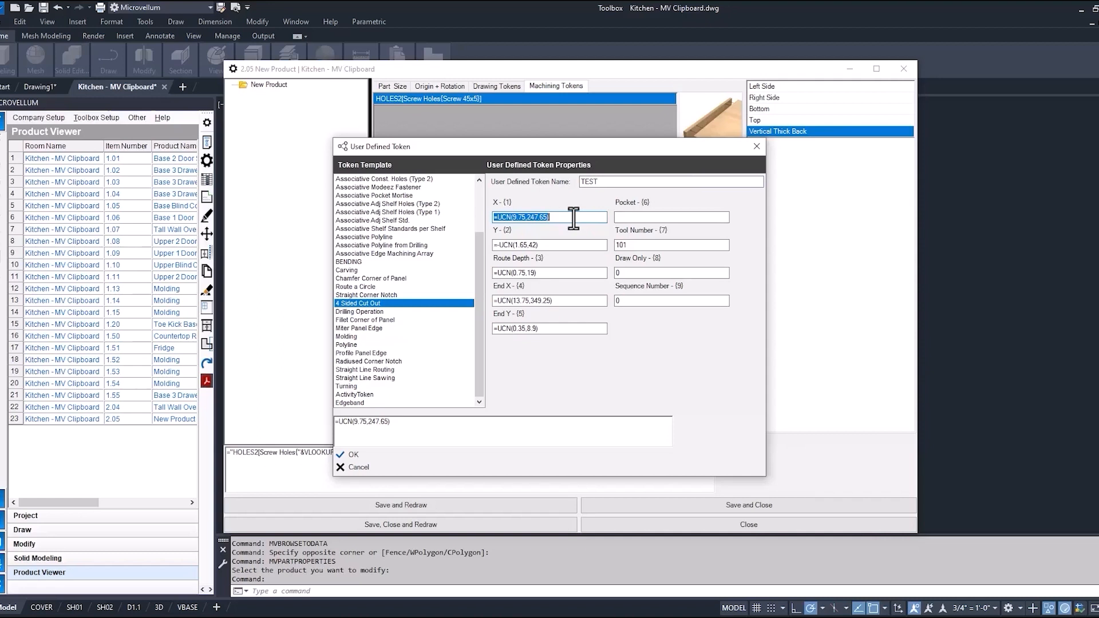
left_click(433, 426)
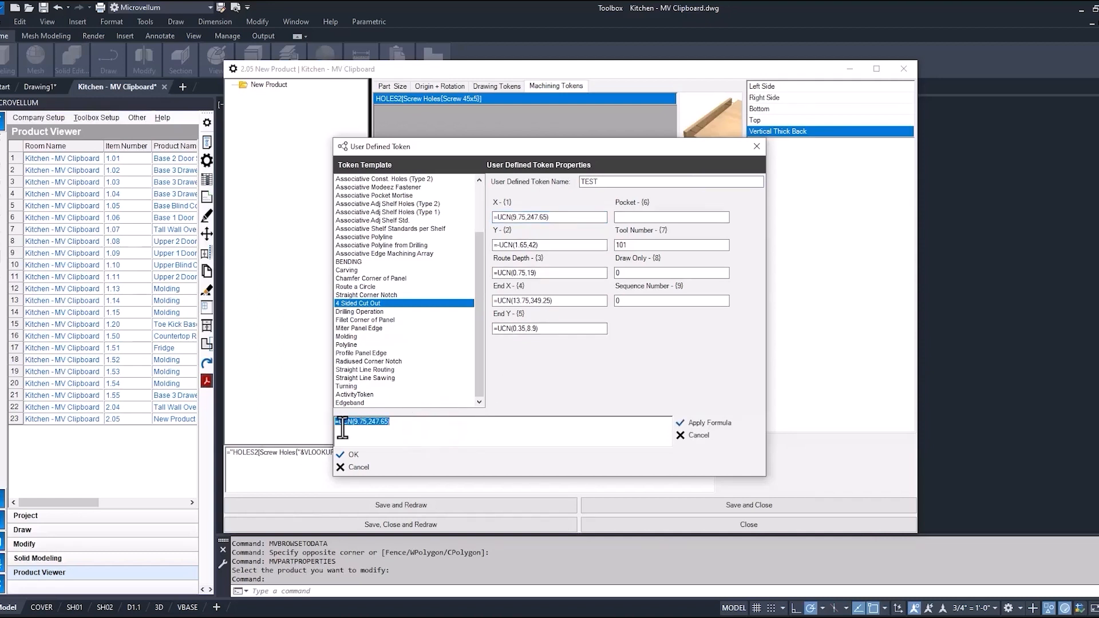
type("7")
left_click(687, 423)
left_click(575, 246)
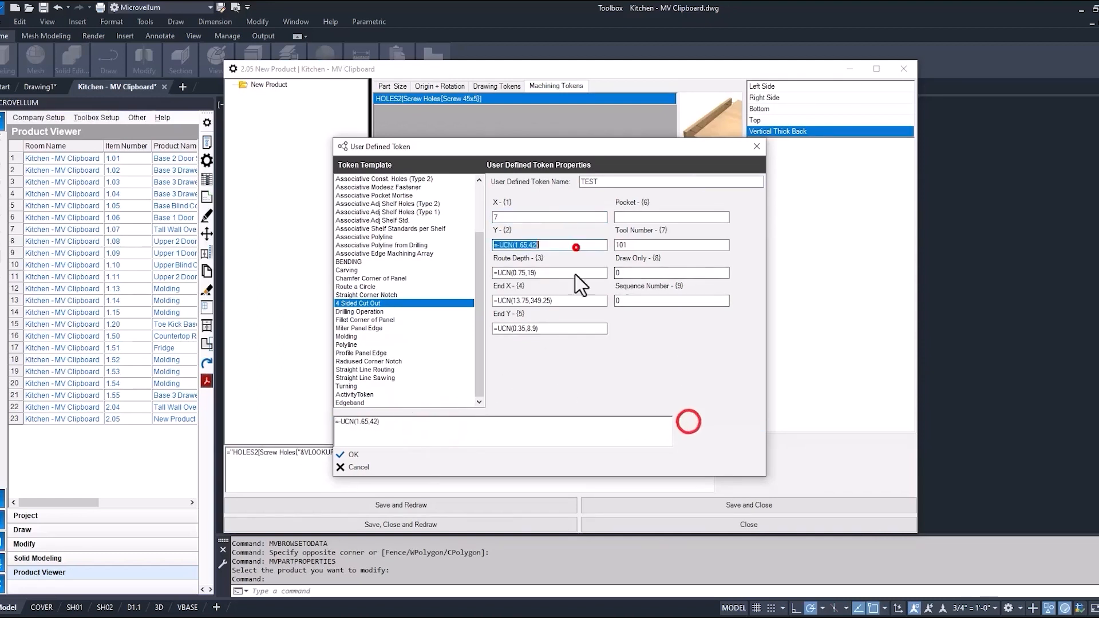
left_click(479, 430)
type("7")
left_click(689, 423)
Step: Save the TEST cutout token and add it to the Vertical Thick Back on face 5
left_click(554, 272)
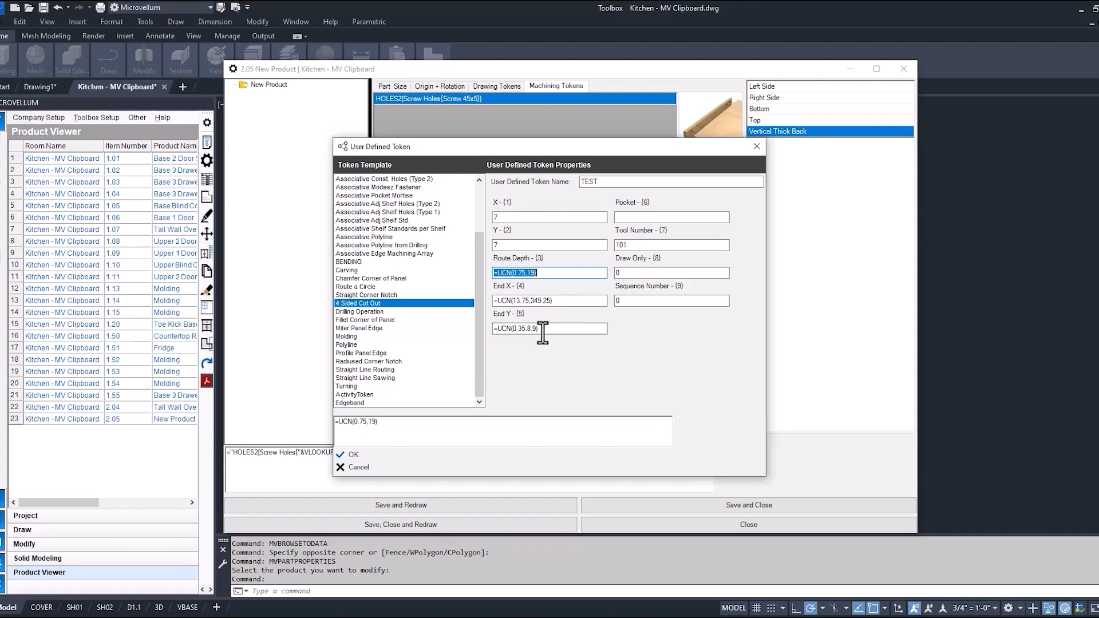
left_click(351, 456)
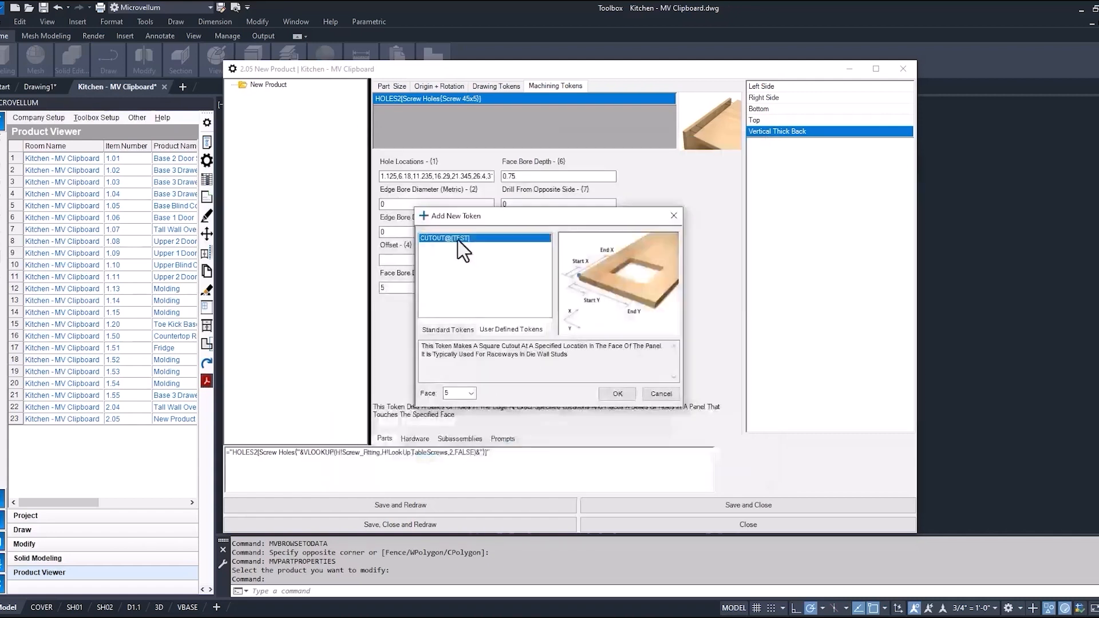
left_click(617, 393)
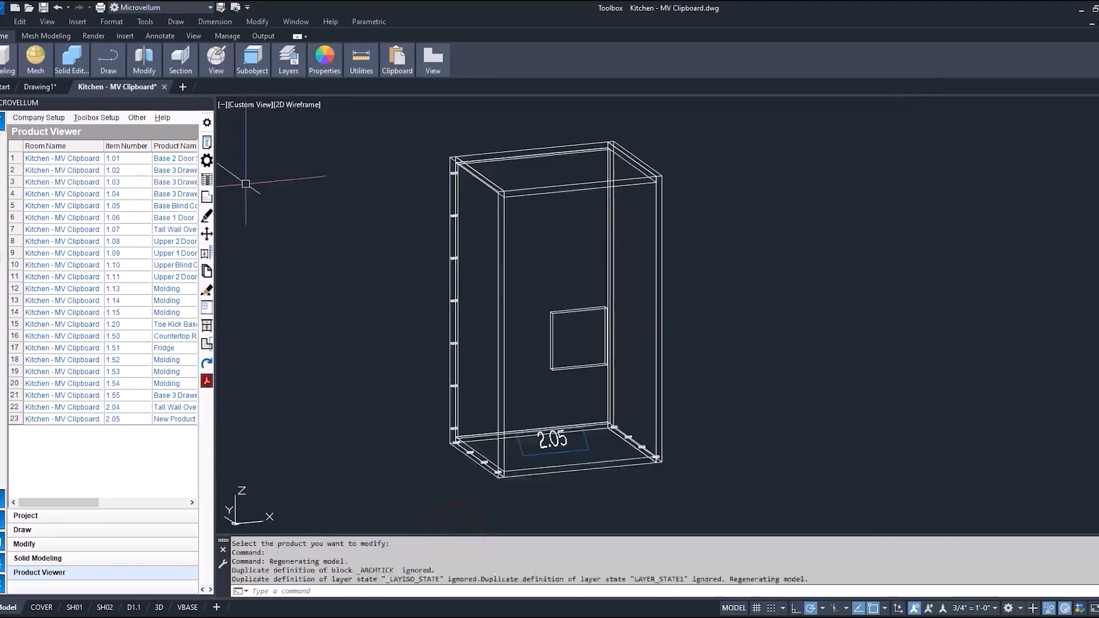
Step: Reopen the part properties of cabinet 2.05 and check the user-defined tokens available for the Left Side's machining
left_click(208, 162)
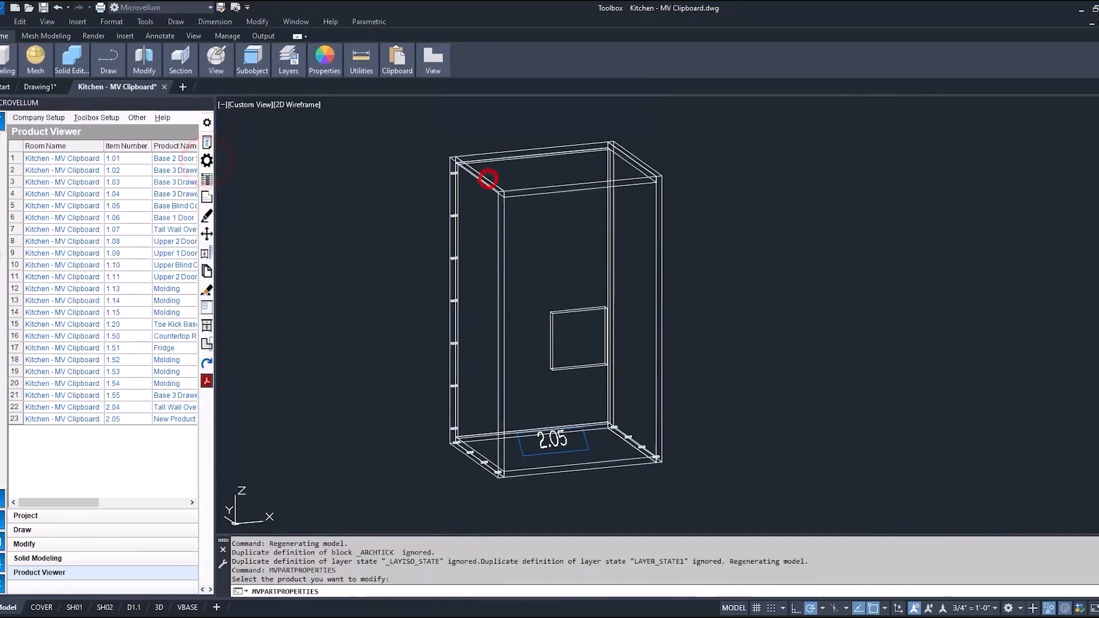
left_click(488, 177)
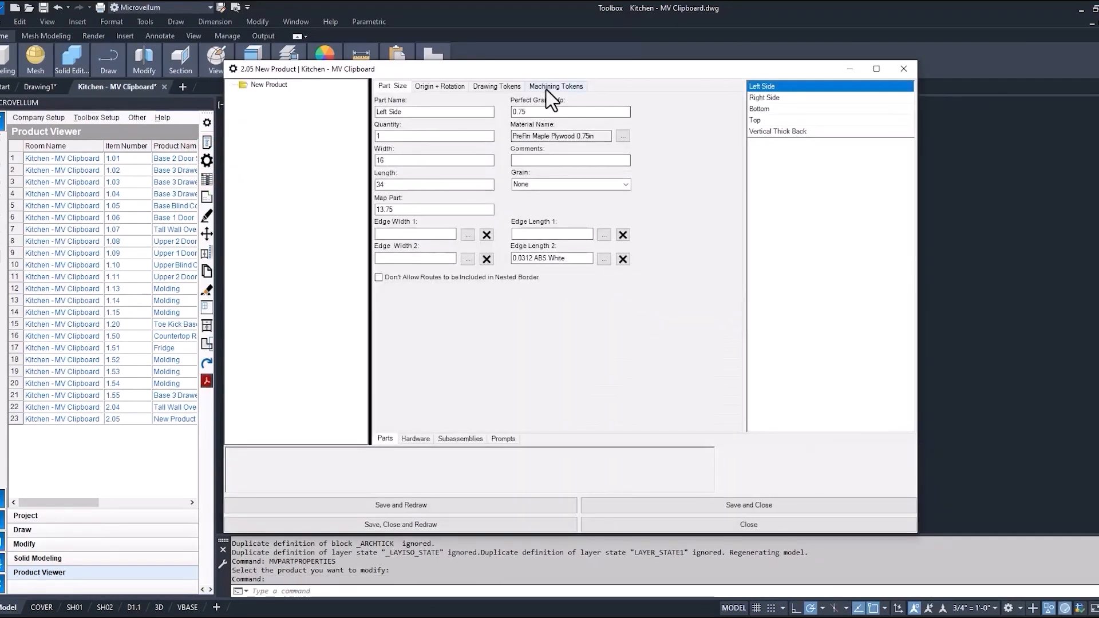
left_click(546, 87)
right_click(458, 127)
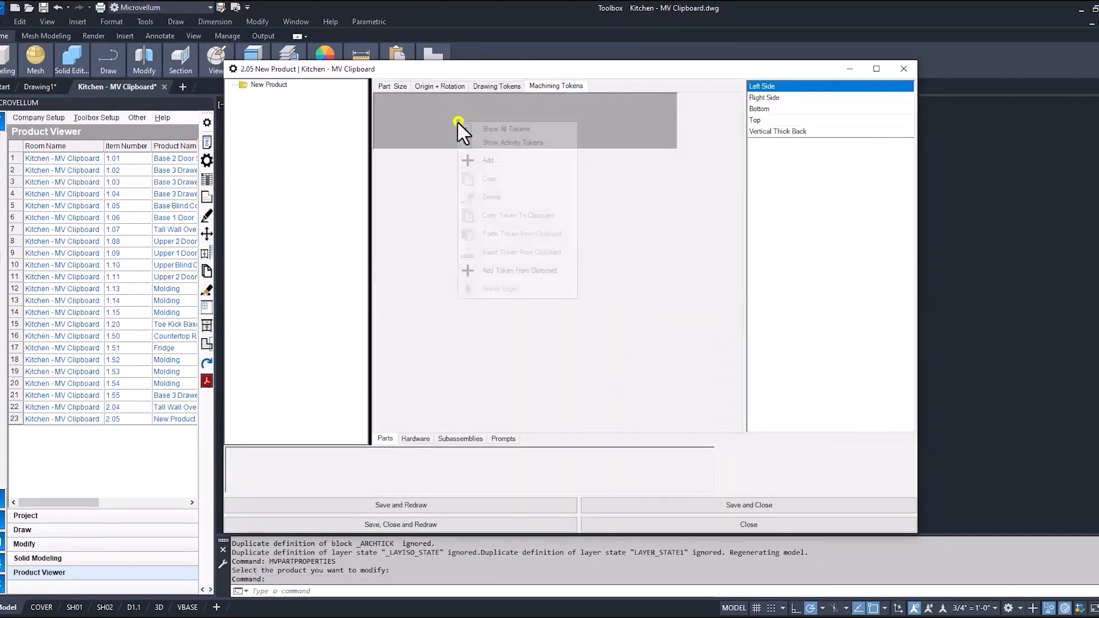
left_click(482, 163)
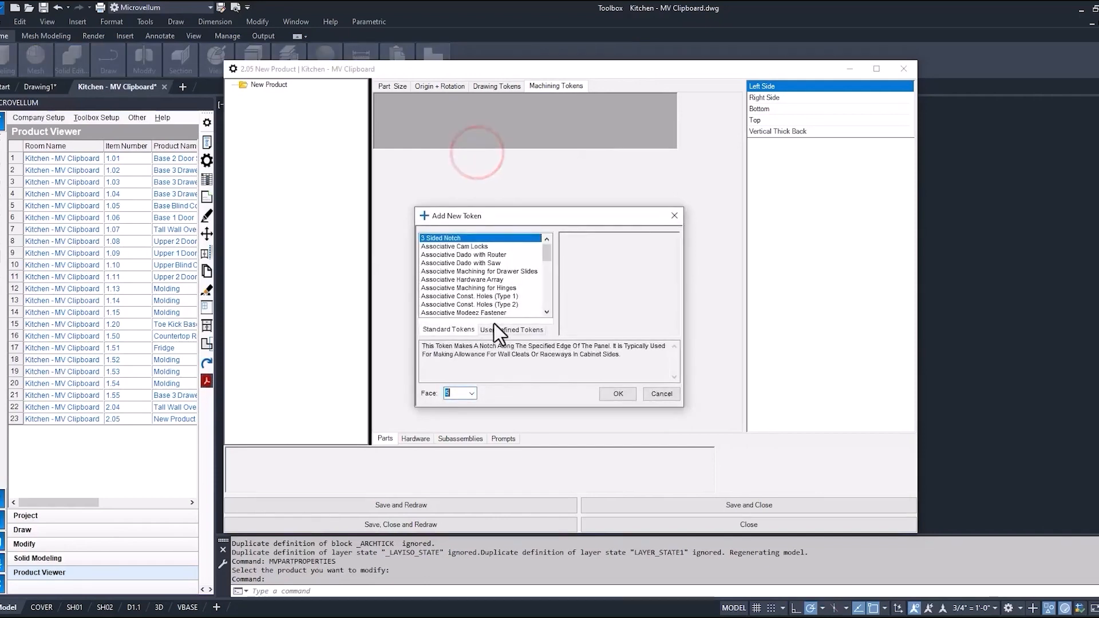
left_click(493, 331)
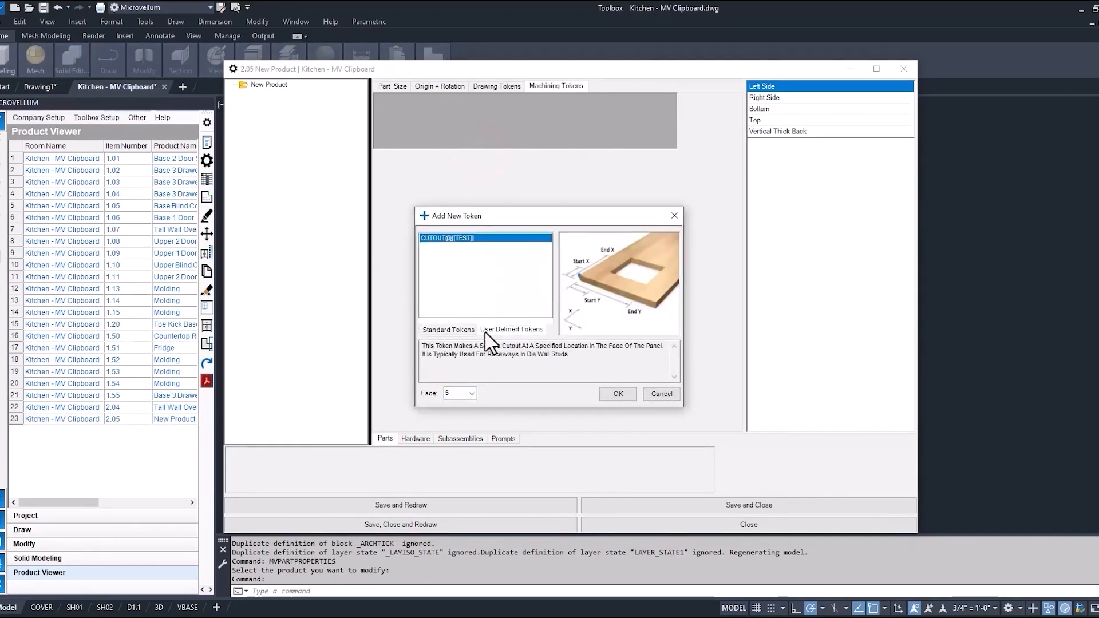